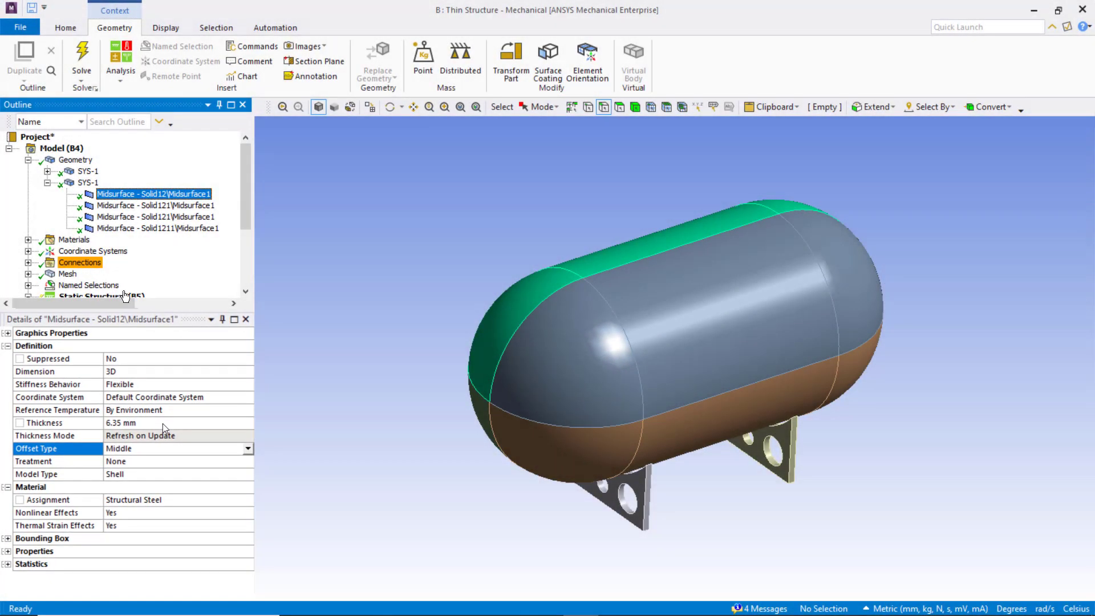
# Step: Bring up the objects that can be inserted under the Geometry branch
pyautogui.click(75, 160)
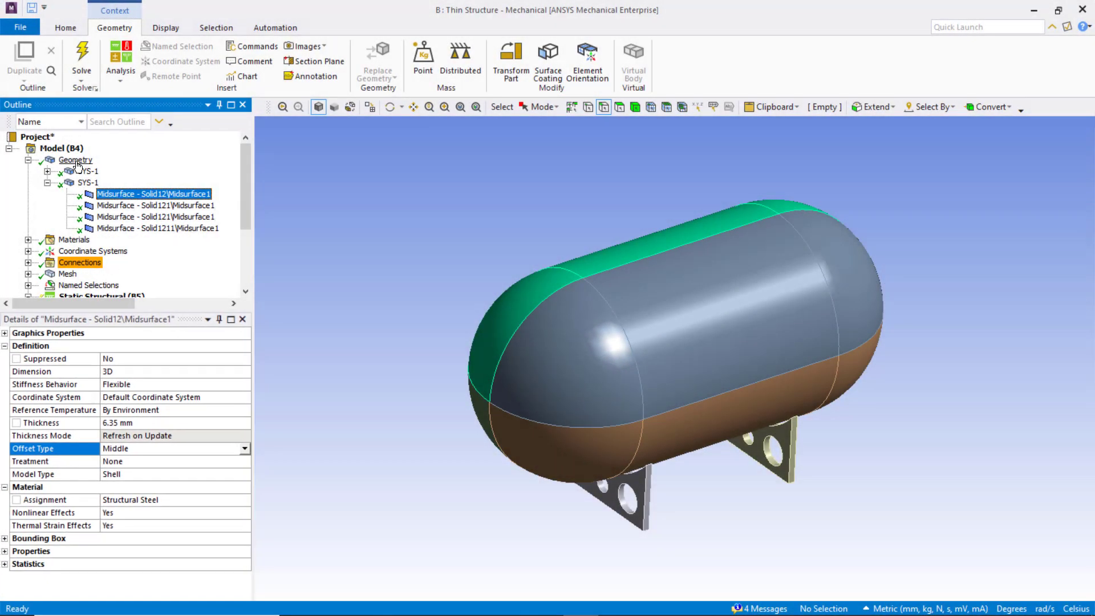
pyautogui.rightClick(78, 162)
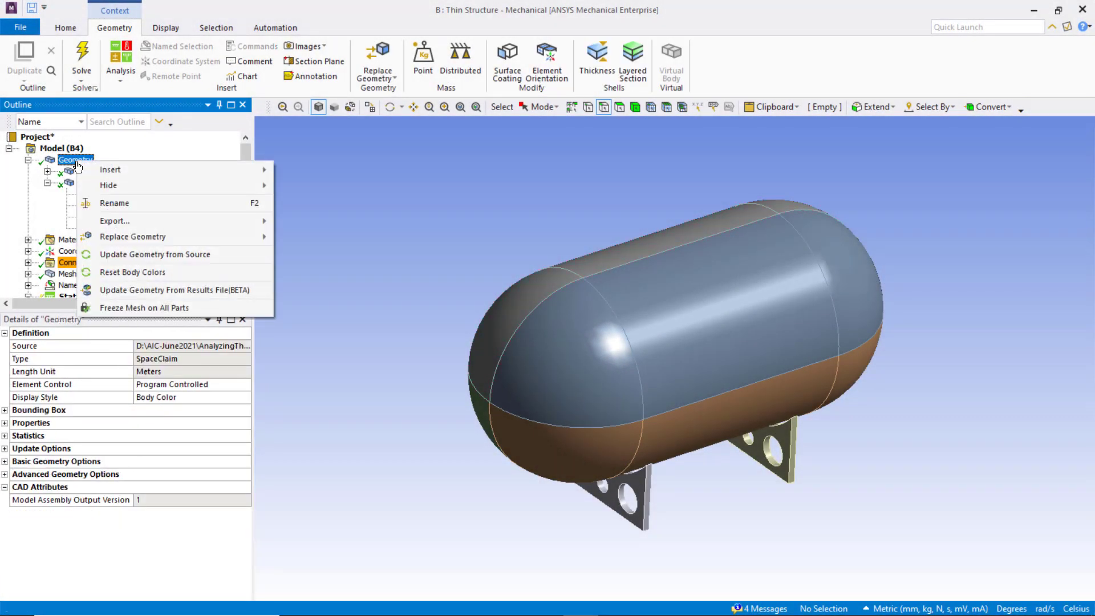
pyautogui.moveTo(97, 170)
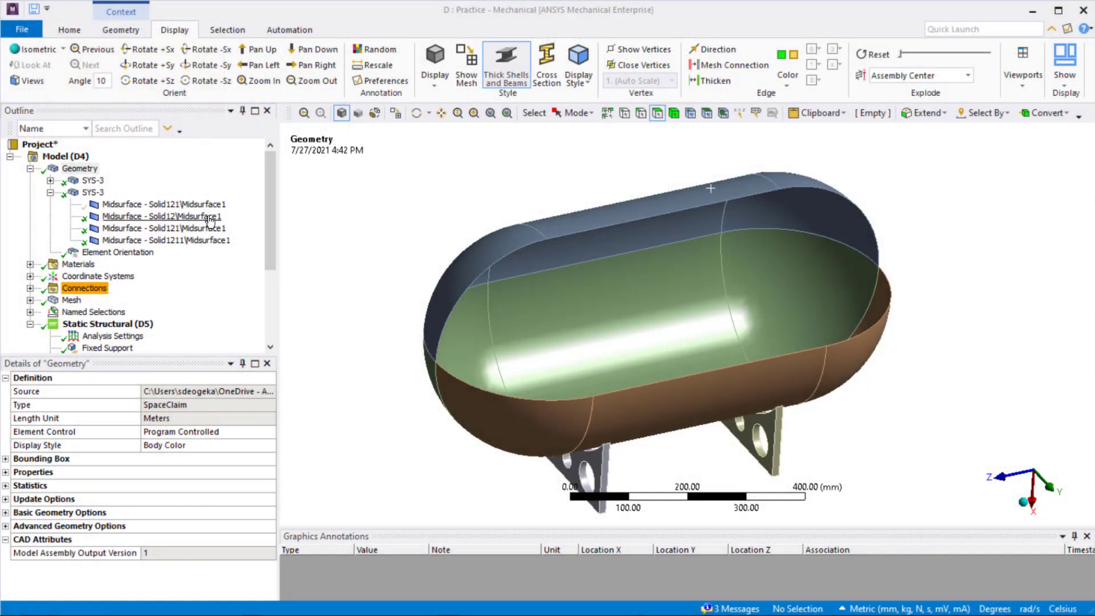
# Step: Review the Offset Type choices available for the Midsurface - Solid12 body without changing the setting
pyautogui.click(210, 218)
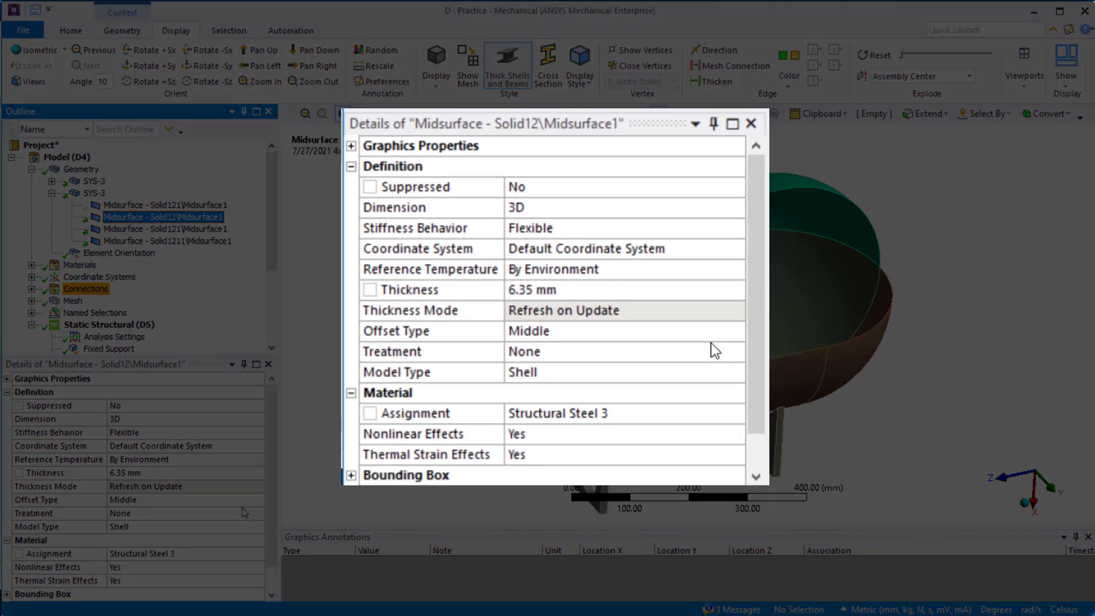
pyautogui.click(257, 499)
pyautogui.click(257, 501)
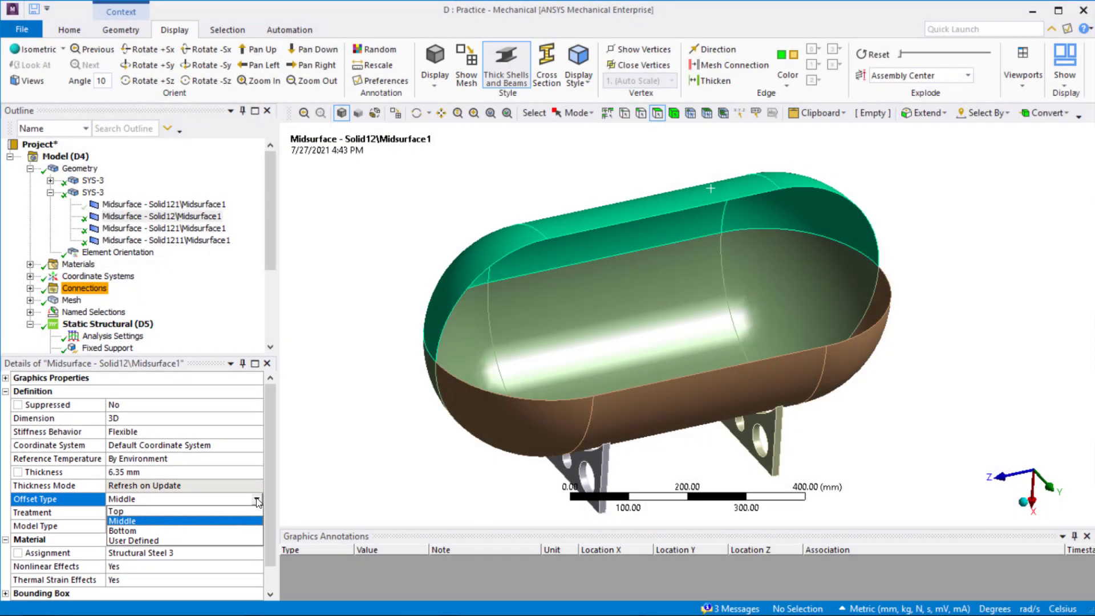
pyautogui.click(312, 506)
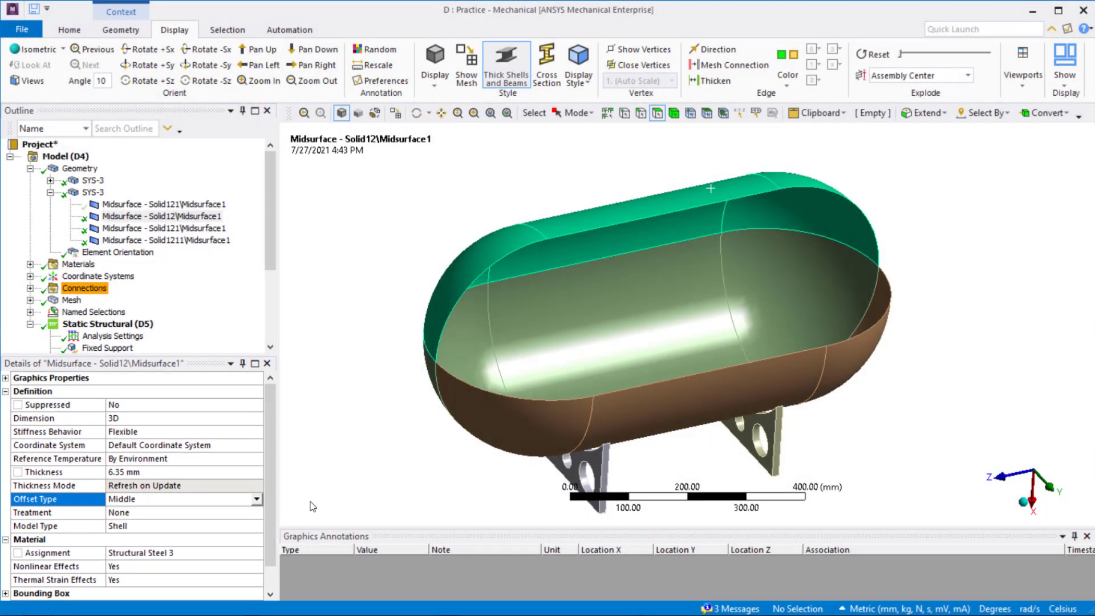
# Step: Activate the Geometry branch and select the cylindrical outer face of the vessel's upper shell
pyautogui.click(80, 168)
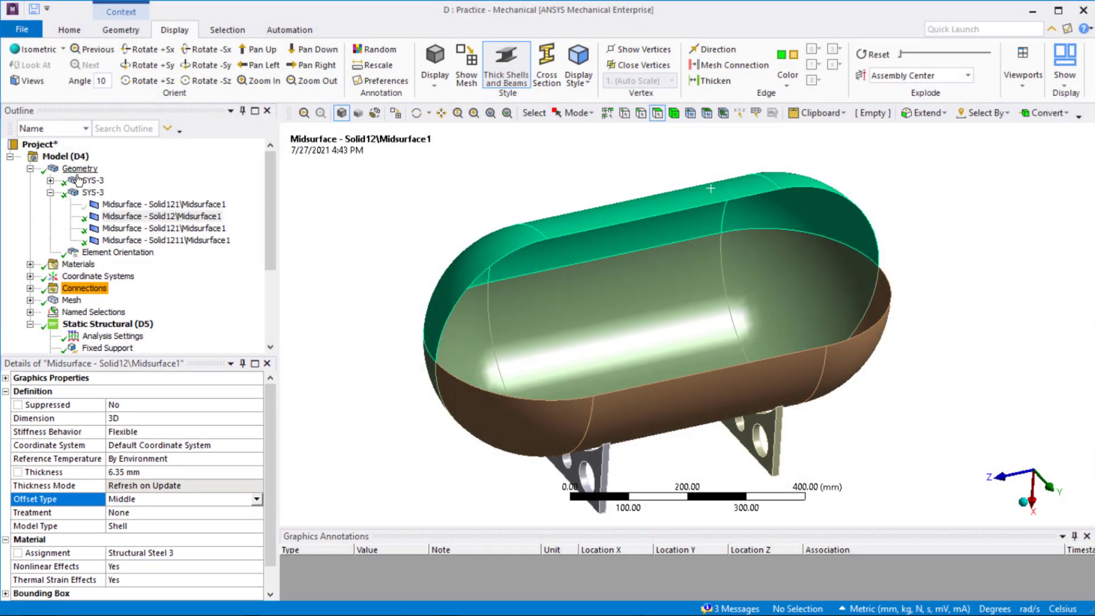
pyautogui.click(644, 204)
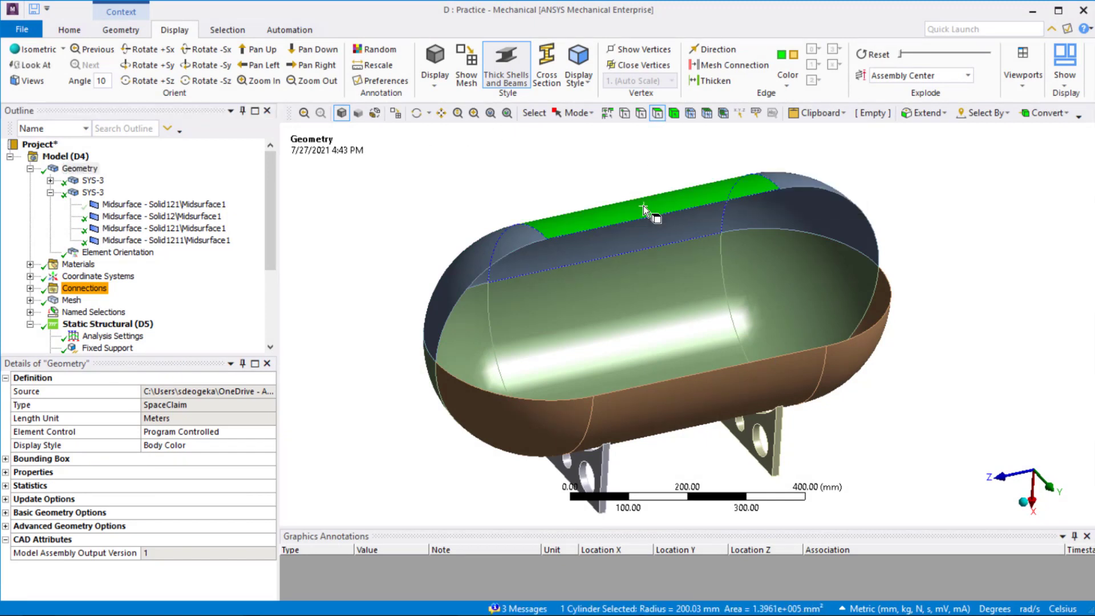
pyautogui.moveTo(644, 206)
pyautogui.mouseDown(button='middle')
pyautogui.moveTo(661, 237)
pyautogui.moveTo(655, 213)
pyautogui.moveTo(655, 335)
pyautogui.moveTo(652, 297)
pyautogui.mouseUp(button='middle')
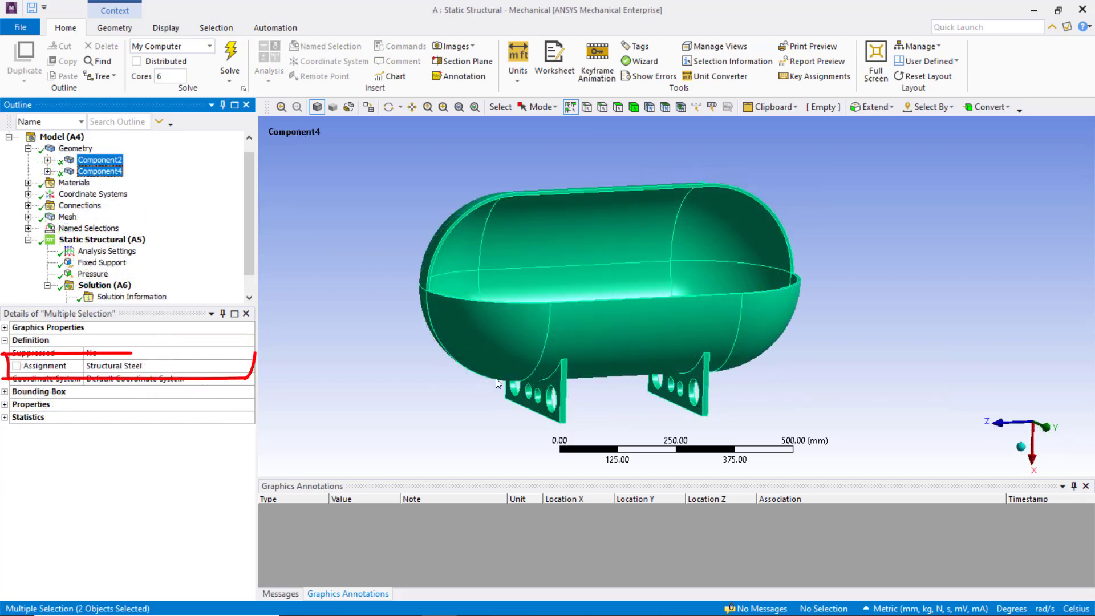
# Step: Inspect all four contact regions defined under the model's connections
pyautogui.click(28, 205)
pyautogui.click(48, 216)
pyautogui.click(105, 229)
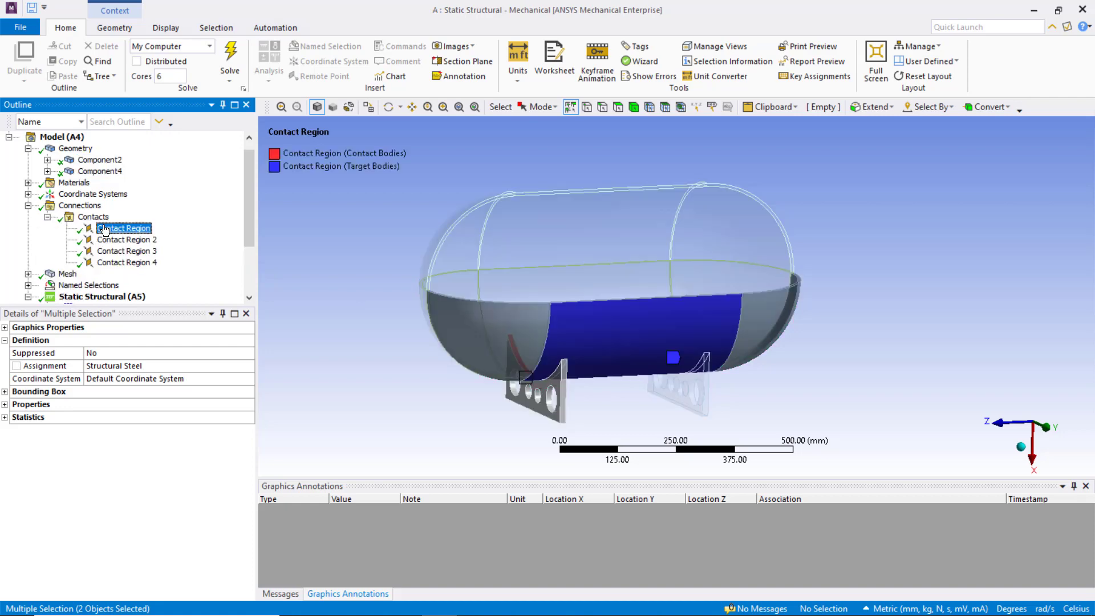
pyautogui.keyDown('shift'); pyautogui.click(124, 263); pyautogui.keyUp('shift')
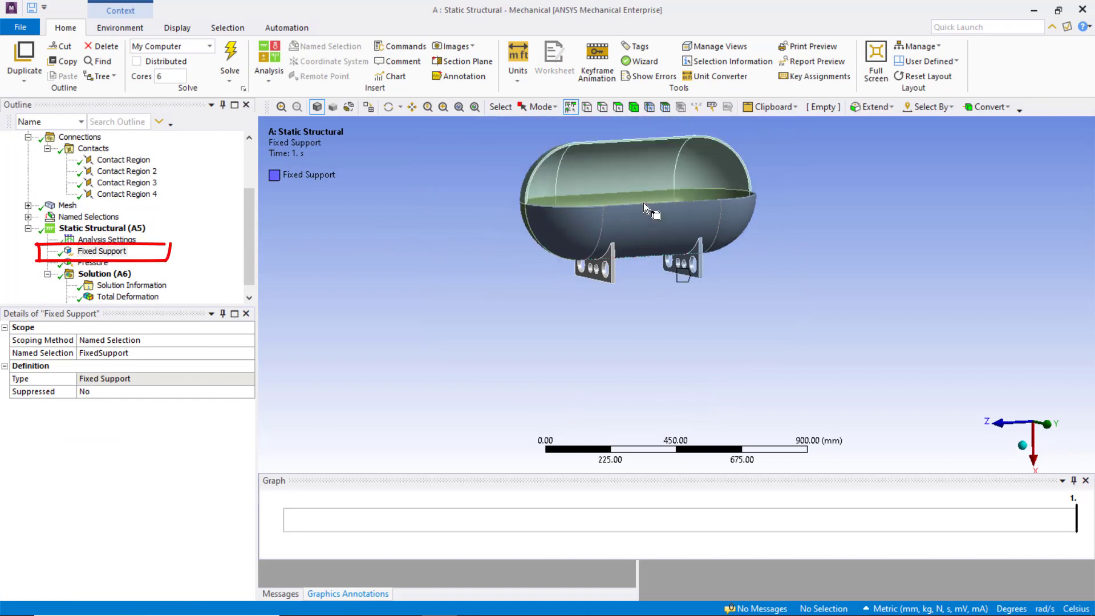
# Step: Inspect the fixed support on the bracket bases and the pressure load on the vessel's inner faces
pyautogui.moveTo(644, 204); pyautogui.dragTo(655, 181, button='middle')
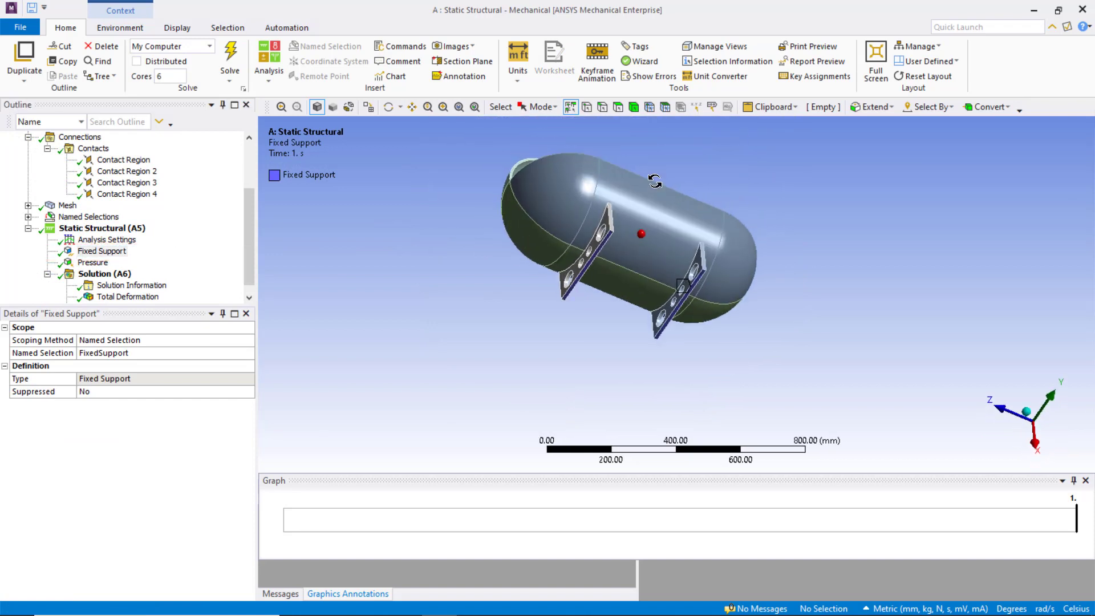
pyautogui.scroll(2, 651, 244)
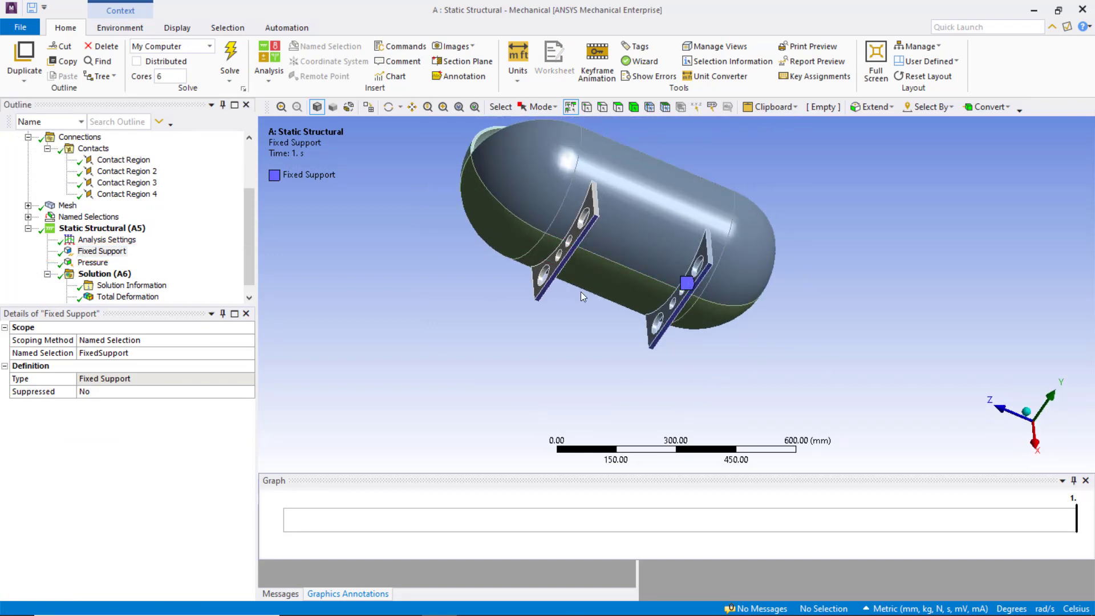
pyautogui.click(93, 262)
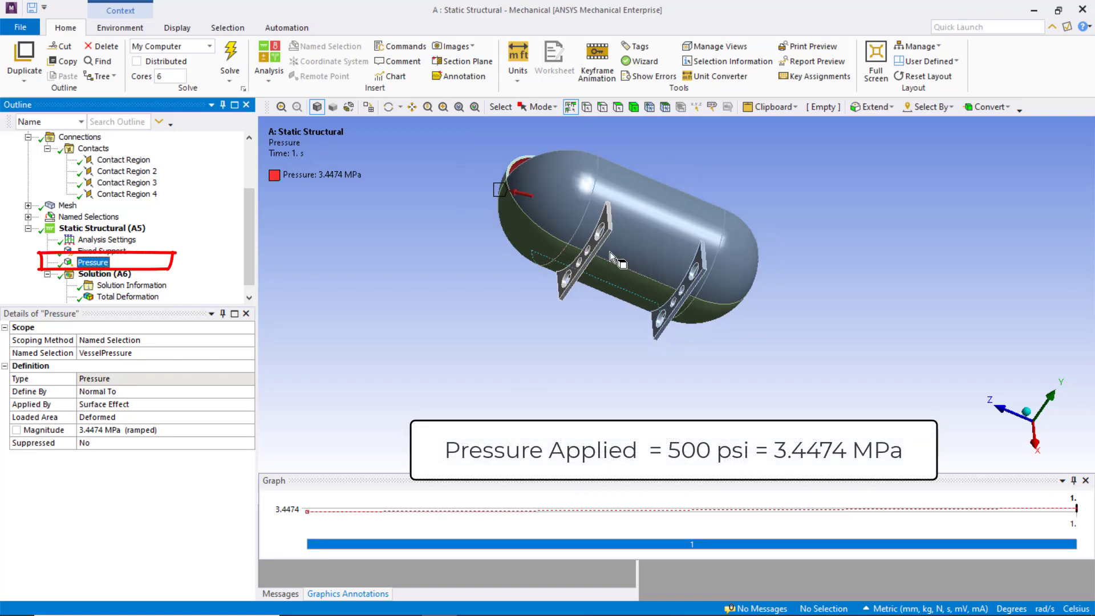
pyautogui.click(389, 107)
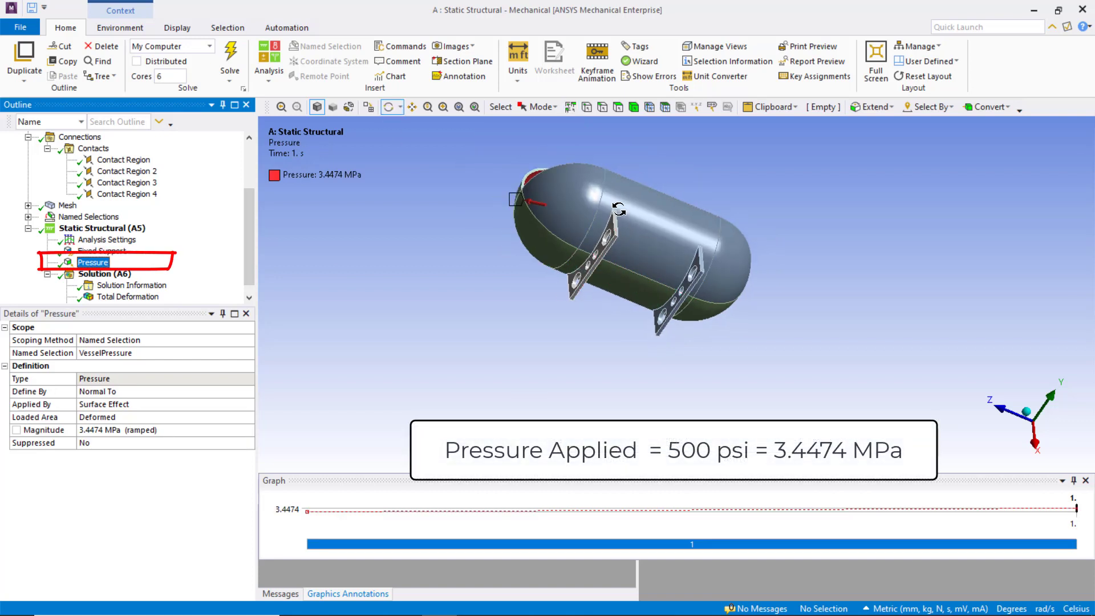
pyautogui.moveTo(613, 256); pyautogui.dragTo(578, 327)
pyautogui.moveTo(584, 203); pyautogui.dragTo(615, 233)
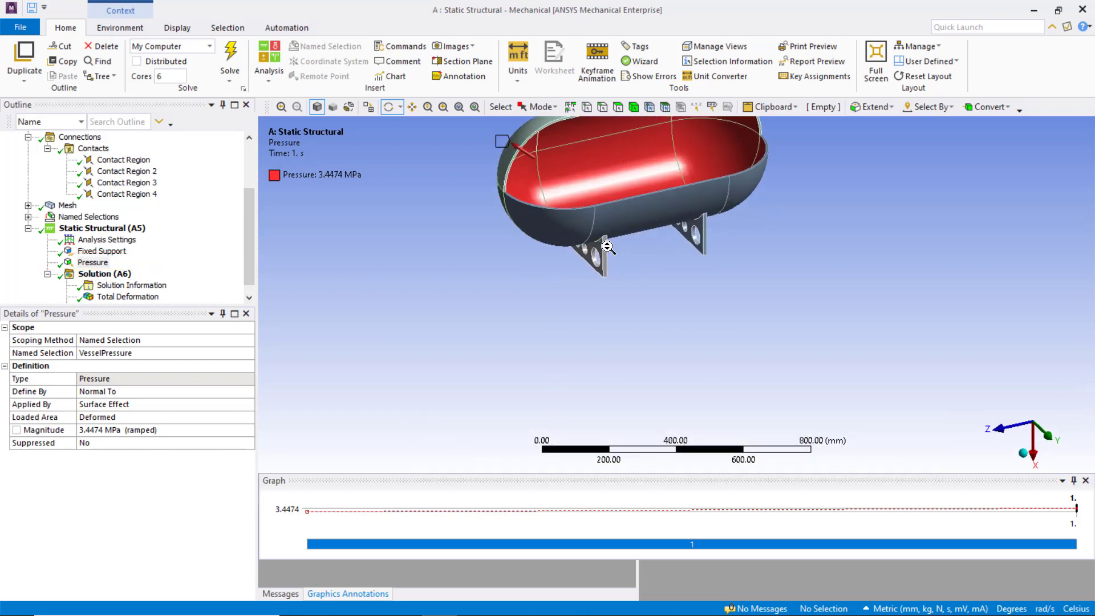
# Step: Display the mesh and examine its elements along the wall thickness and over the whole vessel
pyautogui.click(70, 209)
pyautogui.scroll(10, 631, 220)
pyautogui.scroll(-7, 632, 225)
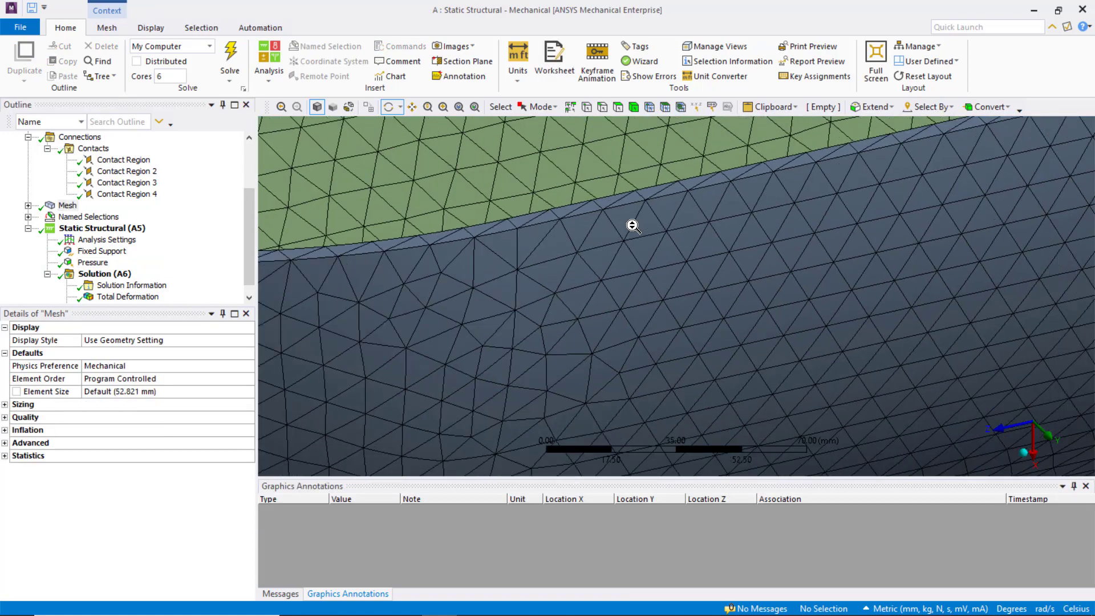
pyautogui.scroll(8, 632, 225)
pyautogui.moveTo(632, 239); pyautogui.dragTo(635, 279)
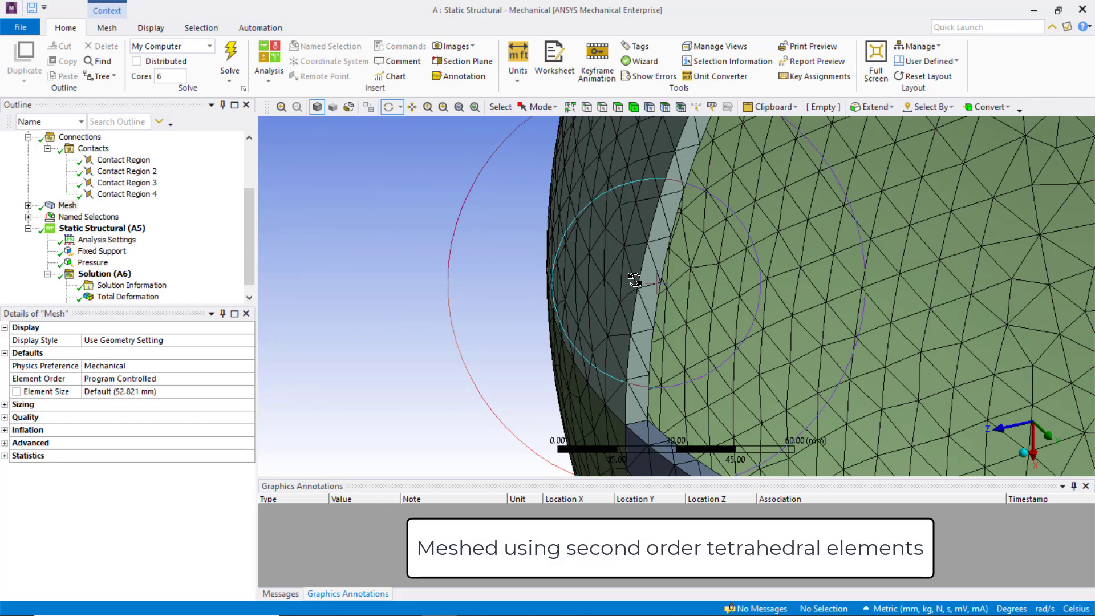
pyautogui.click(474, 107)
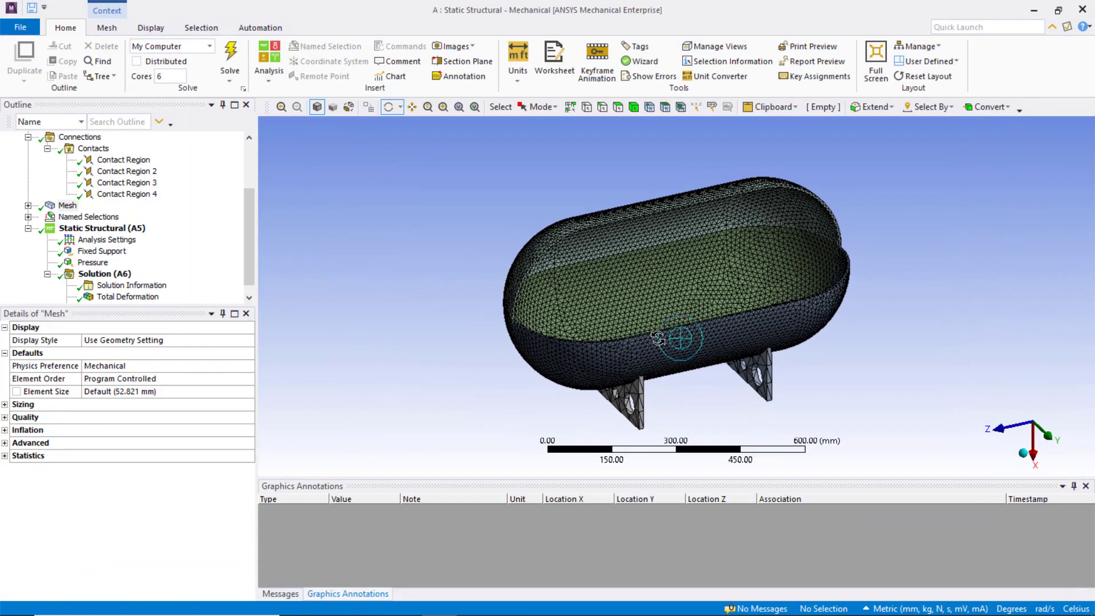
pyautogui.moveTo(642, 343); pyautogui.dragTo(658, 337)
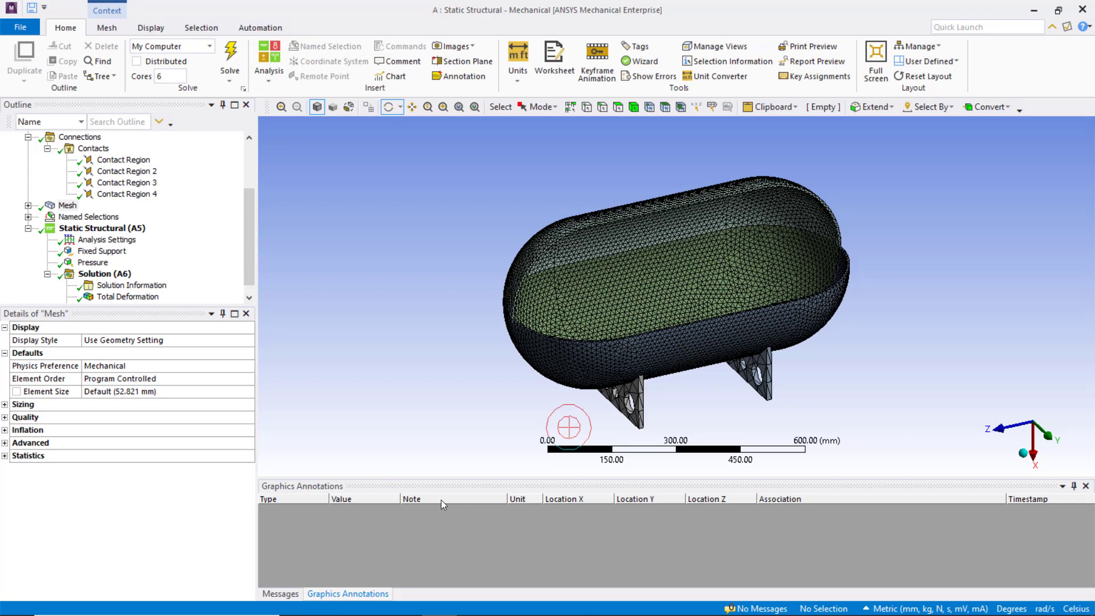
# Step: Switch to Workbench and duplicate the Static Structural system, naming the copy Thin Structure
pyautogui.click(405, 602)
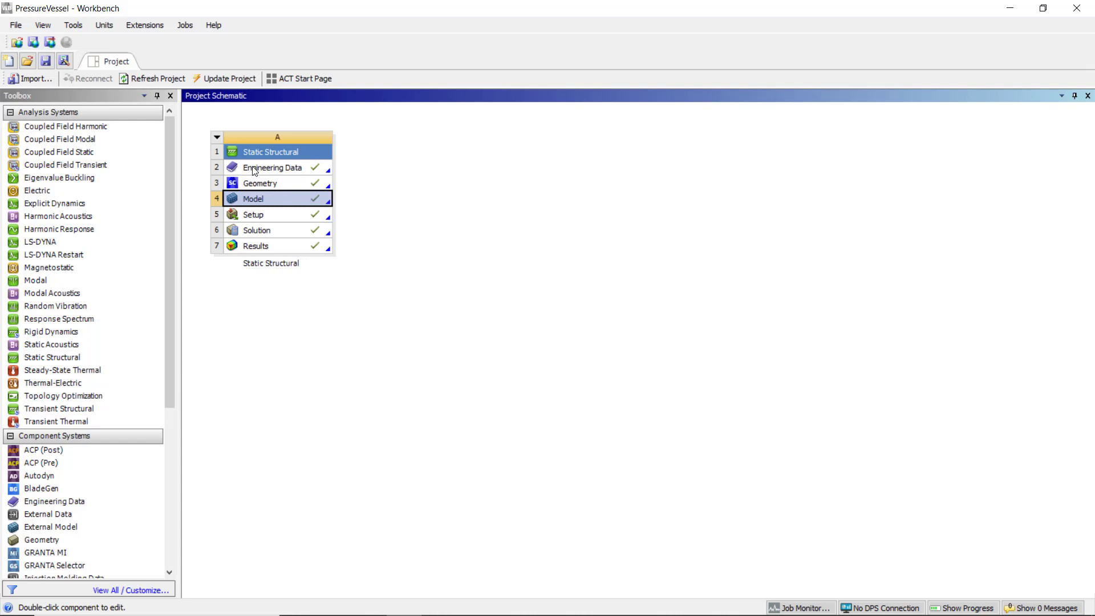
pyautogui.click(217, 138)
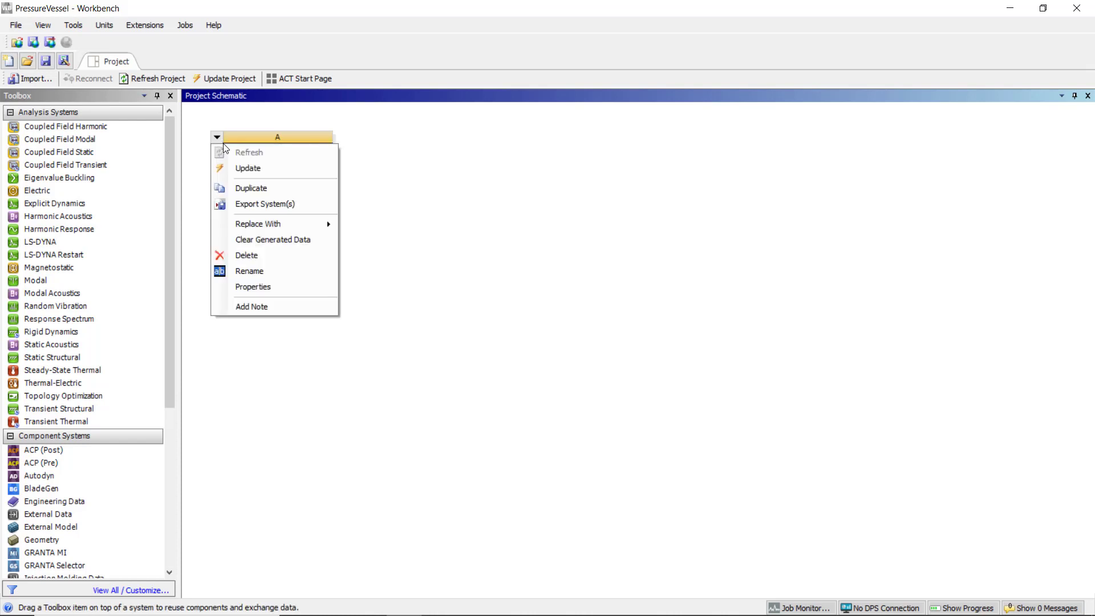
pyautogui.click(227, 186)
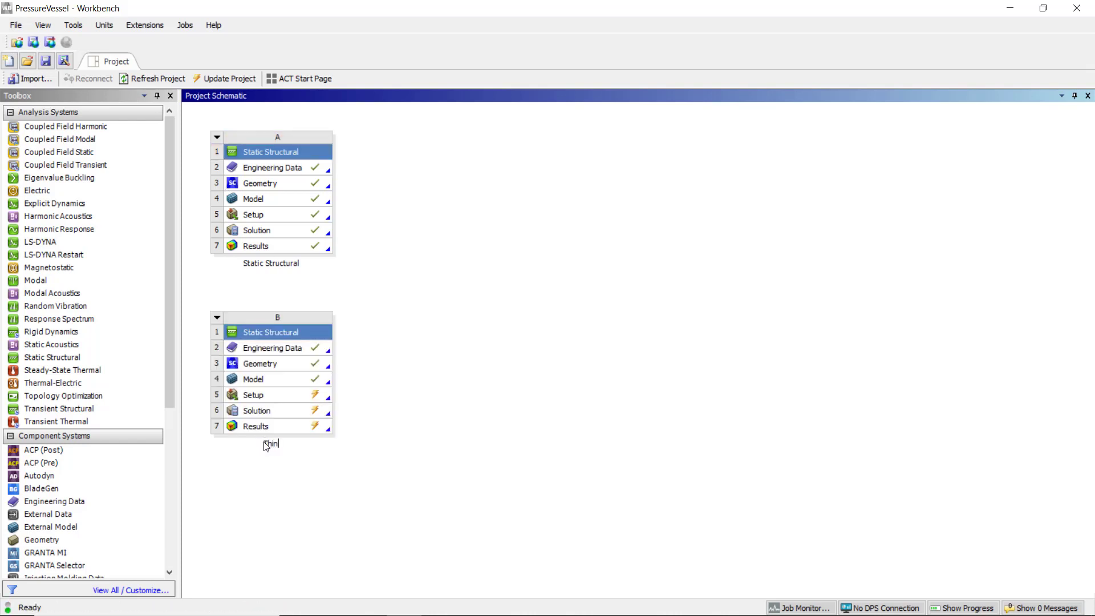
pyautogui.write('ucture')
# Step: Open the geometry of the Thin Structure system for editing in SpaceClaim
pyautogui.rightClick(323, 372)
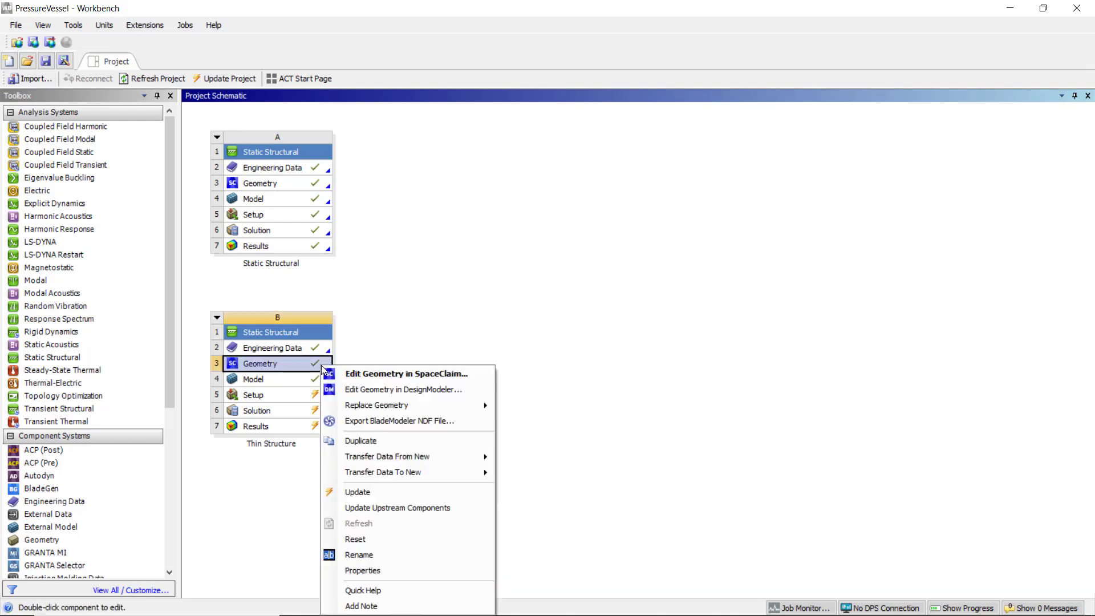
pyautogui.click(382, 375)
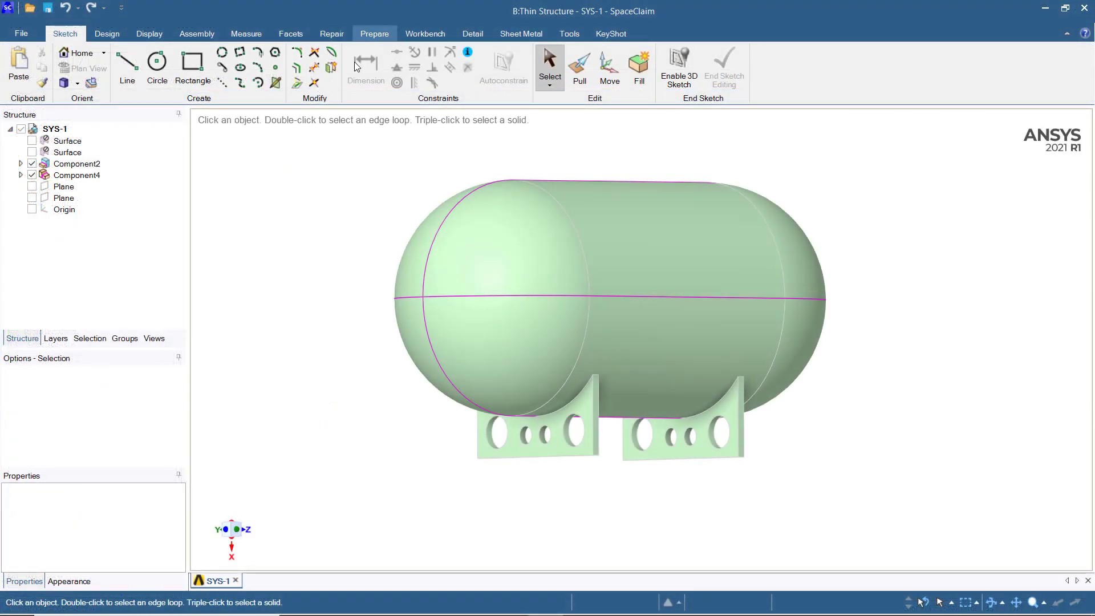
# Step: Start the Midsurface tool and hide Solid12 in Component4 to expose the vessel's inner faces
pyautogui.click(374, 34)
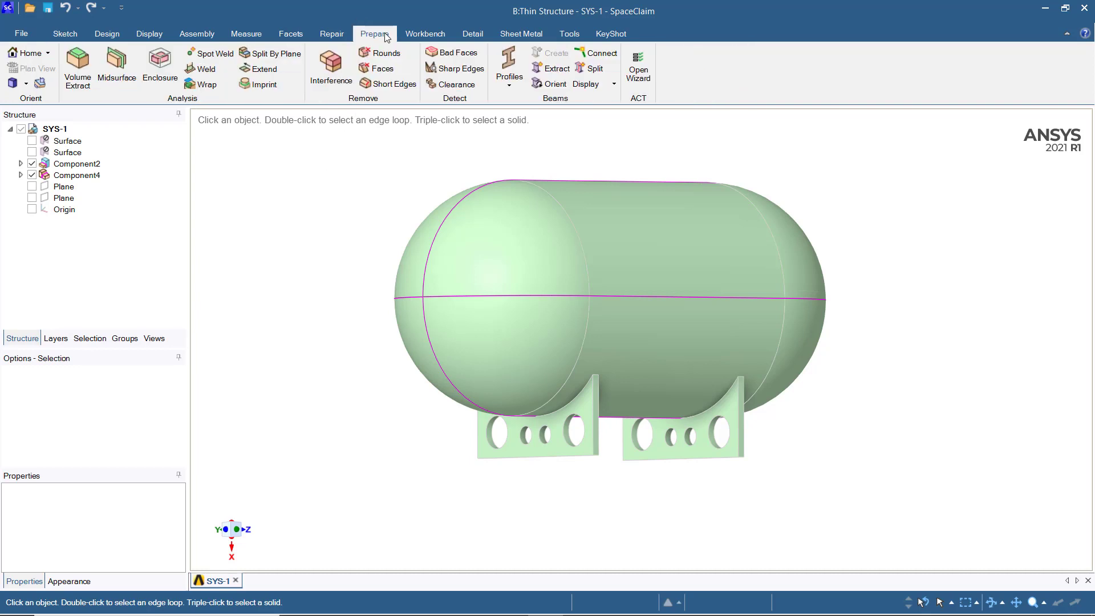
pyautogui.click(112, 86)
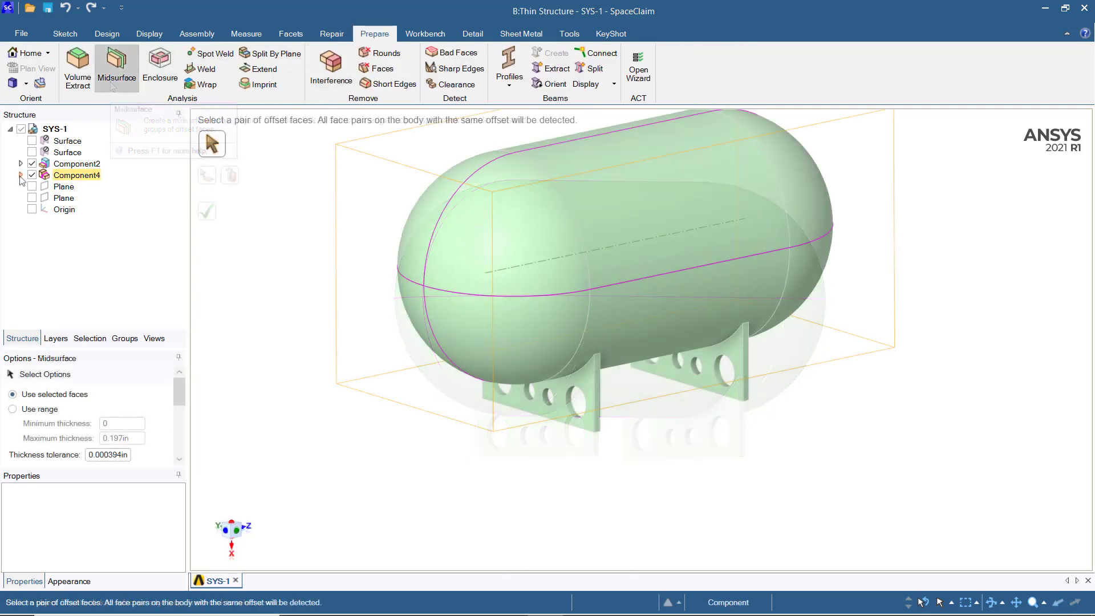
pyautogui.click(20, 175)
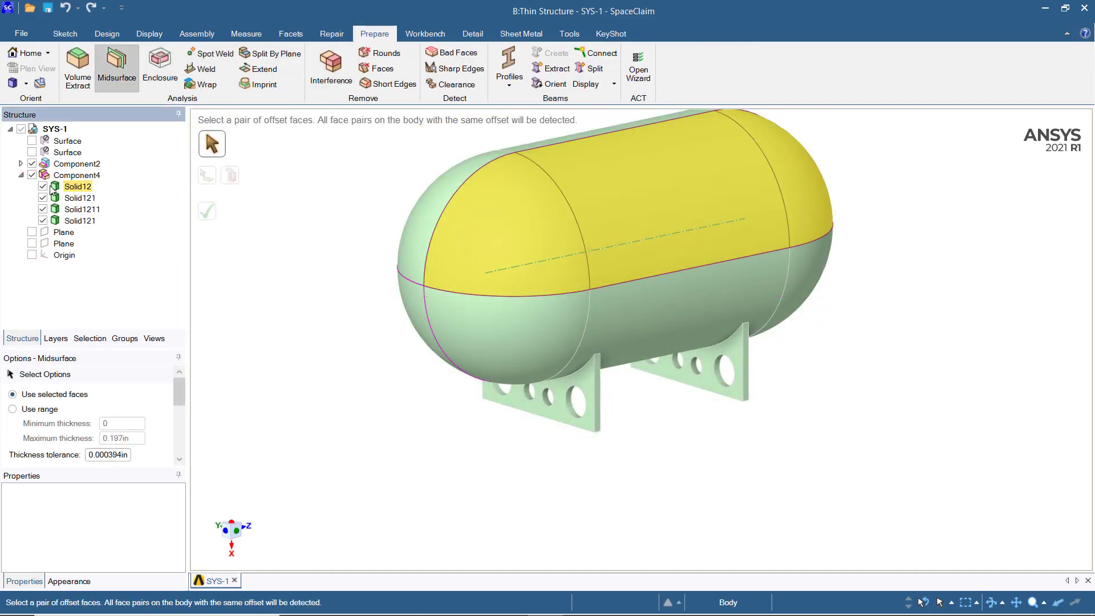
pyautogui.click(43, 186)
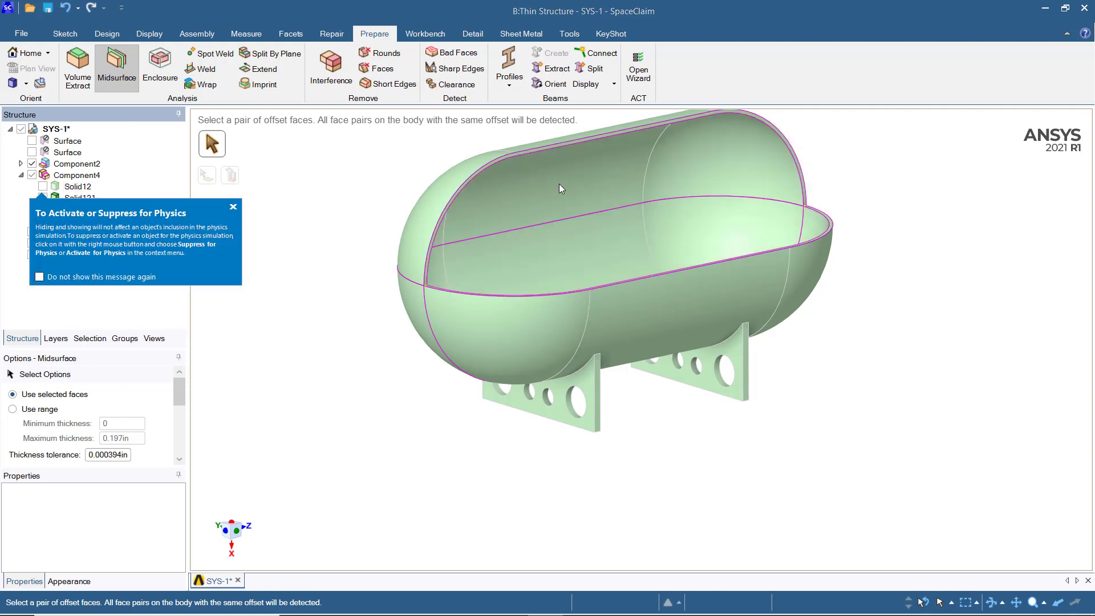
pyautogui.click(233, 207)
# Step: Create a midsurface from the inner and outer faces of the remaining upper shell, Solid121
pyautogui.click(575, 185)
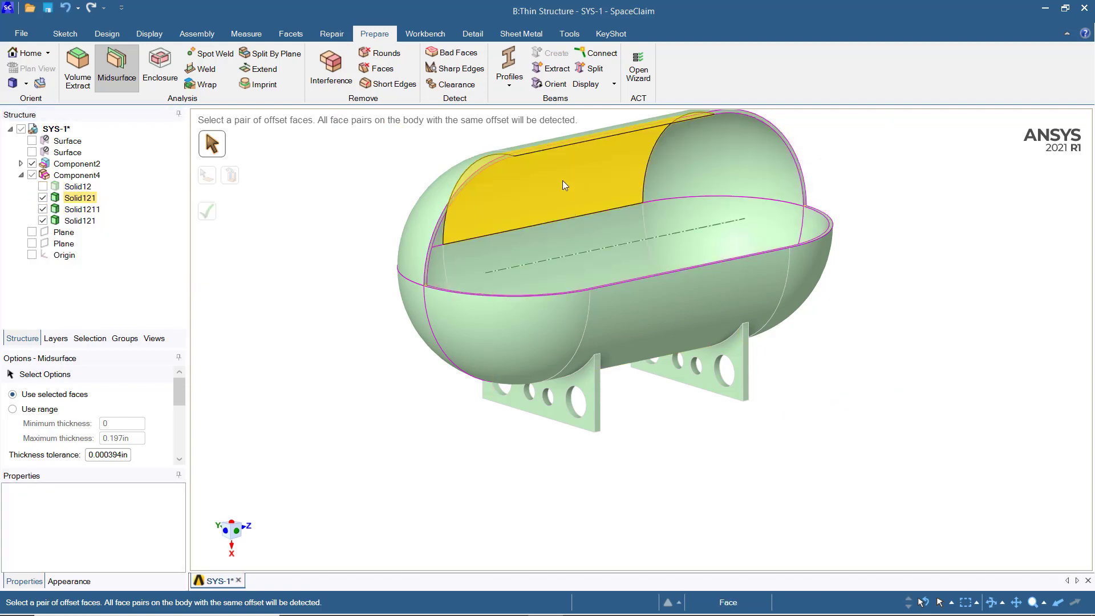
pyautogui.scroll(2, 605, 204)
pyautogui.scroll(-1, 605, 203)
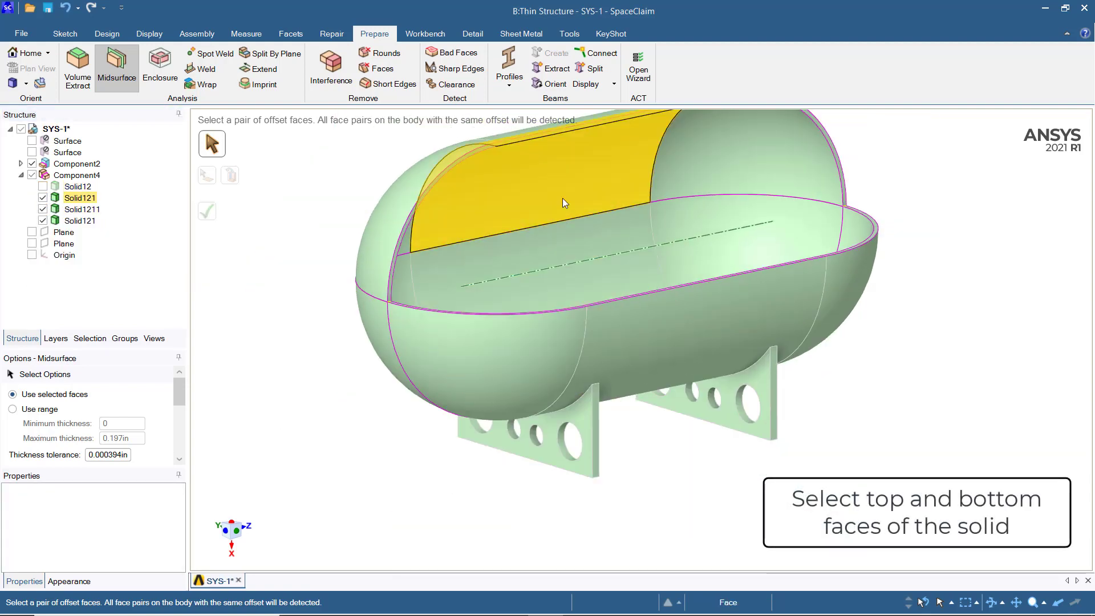
pyautogui.click(505, 136)
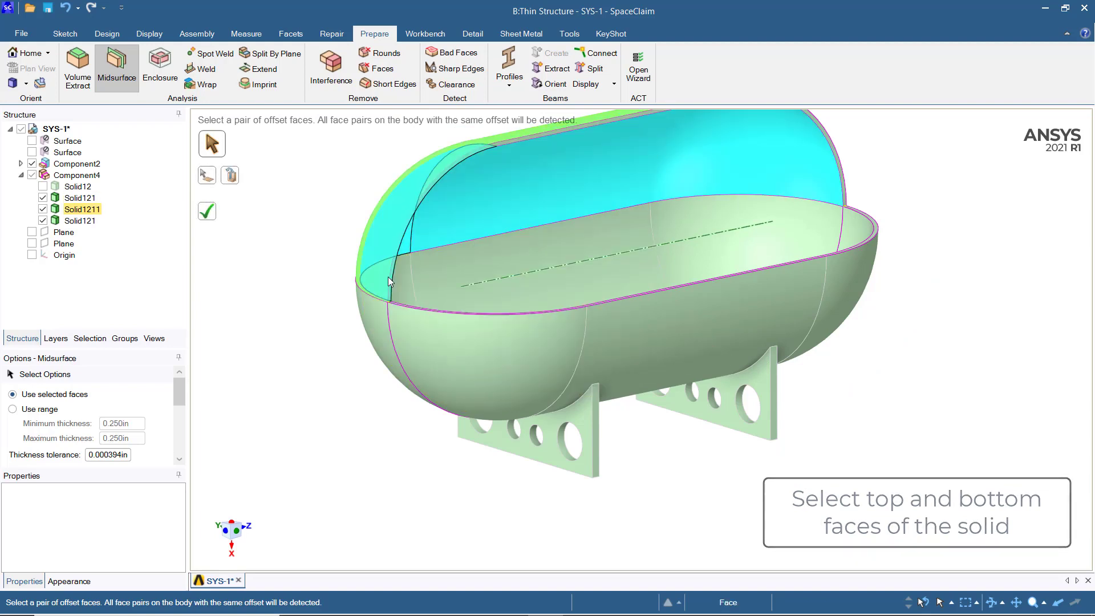
pyautogui.click(210, 214)
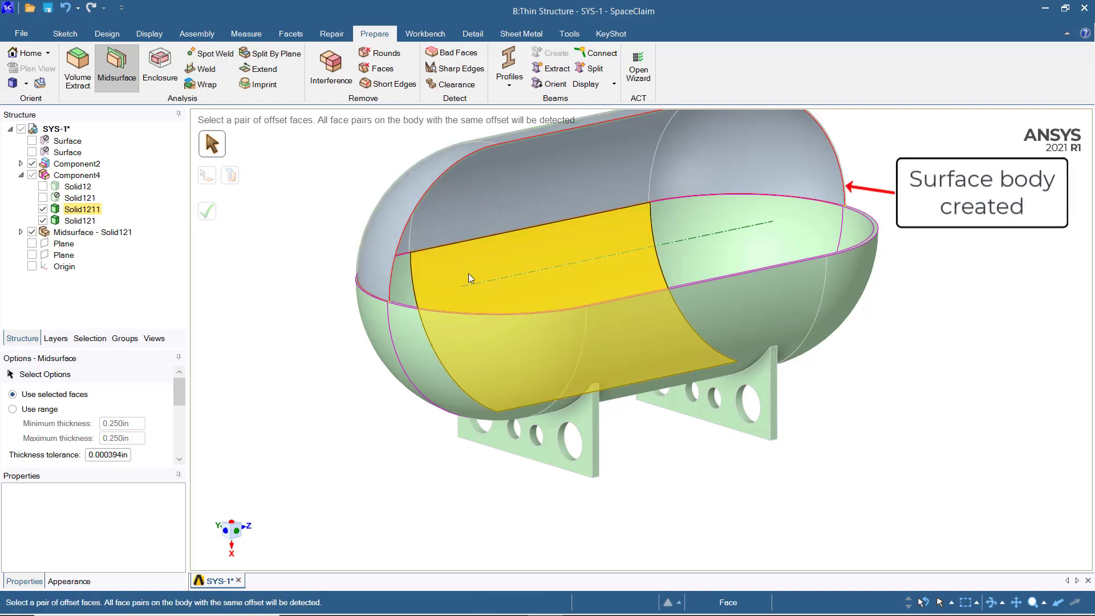
# Step: Create midsurfaces from the inner and outer face pairs of the two lower shells, Solid121 and Solid1211
pyautogui.moveTo(620, 309); pyautogui.dragTo(631, 311, button='middle')
pyautogui.click(632, 311)
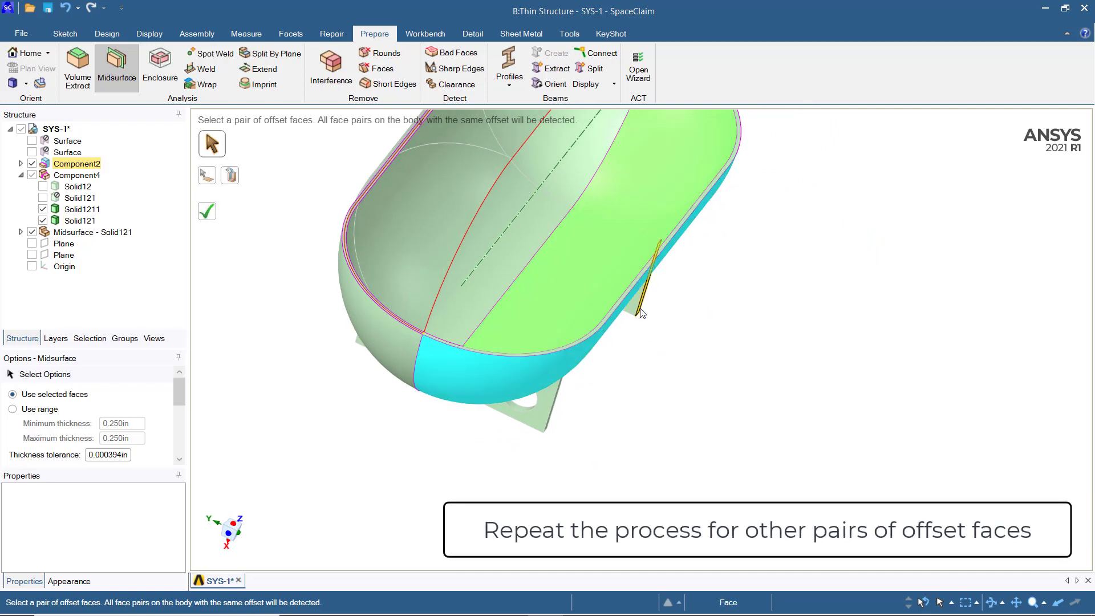
pyautogui.click(207, 211)
pyautogui.moveTo(453, 263); pyautogui.dragTo(523, 286, button='middle')
pyautogui.click(512, 248)
pyautogui.click(207, 211)
pyautogui.scroll(-3, 597, 322)
pyautogui.moveTo(596, 322); pyautogui.dragTo(293, 255, button='middle')
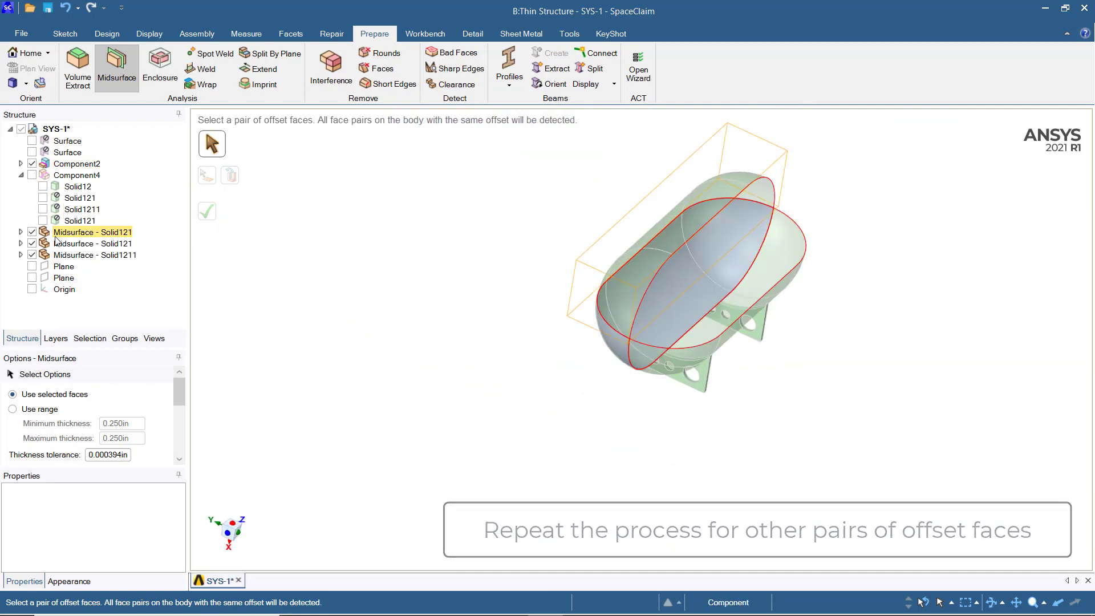
# Step: Create a midsurface from the inner and outer faces of Solid12, hiding the adjacent midsurface for access and showing it again
pyautogui.click(43, 187)
pyautogui.click(78, 187)
pyautogui.click(32, 232)
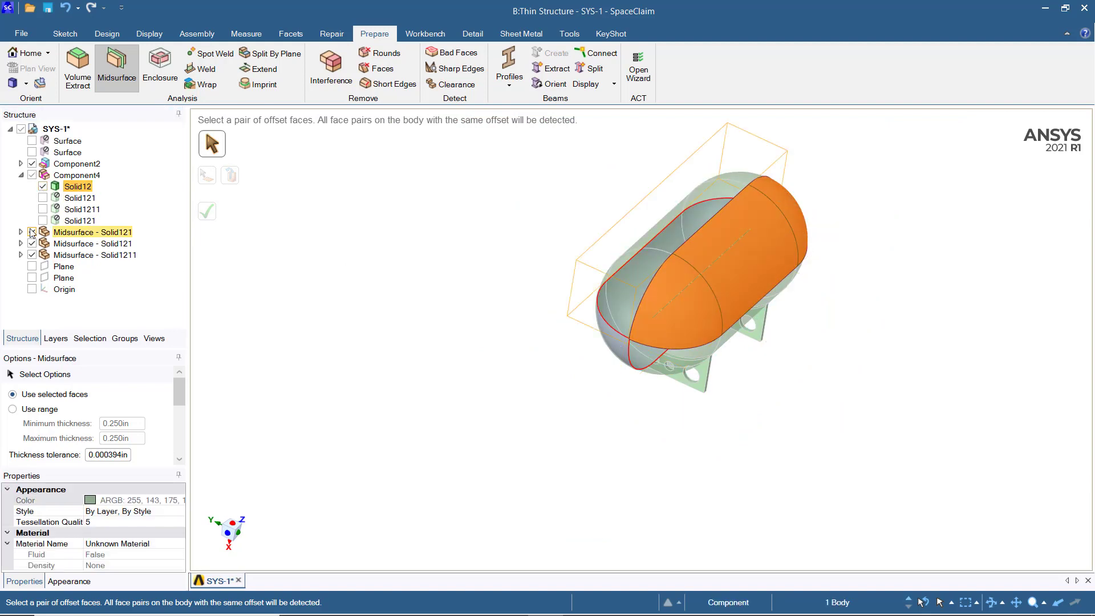
pyautogui.moveTo(405, 254); pyautogui.dragTo(579, 295, button='middle')
pyautogui.moveTo(686, 273); pyautogui.dragTo(666, 286, button='middle')
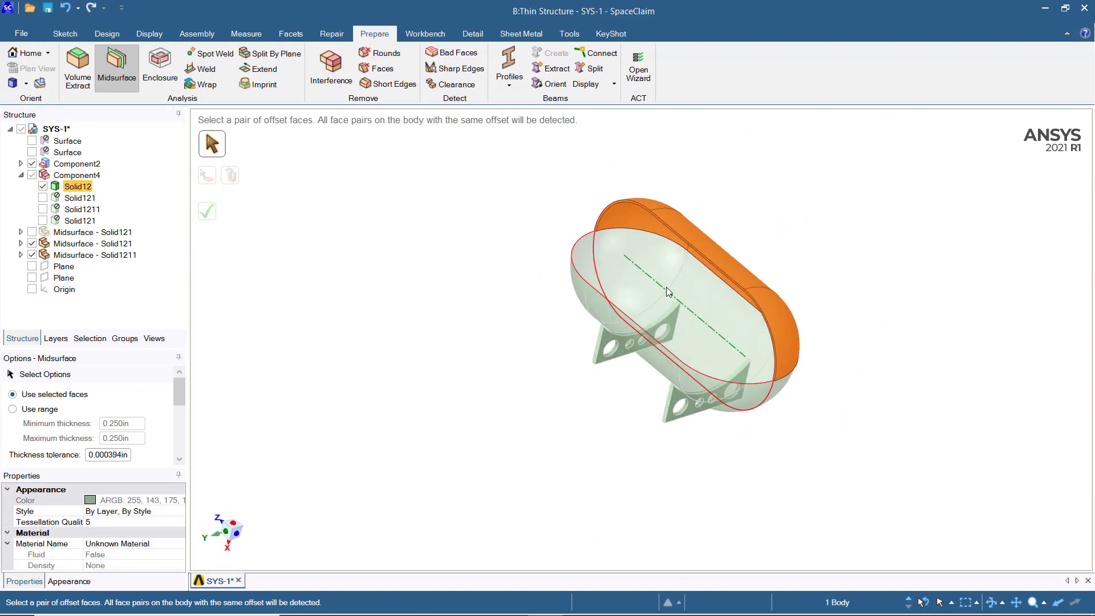
pyautogui.click(715, 251)
pyautogui.click(211, 220)
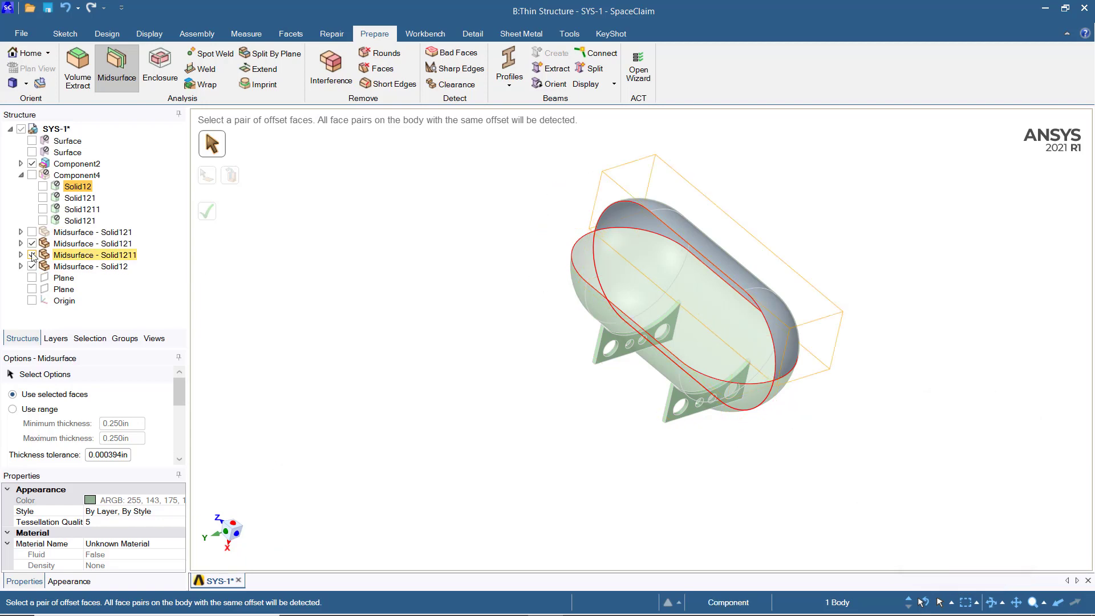
pyautogui.click(32, 232)
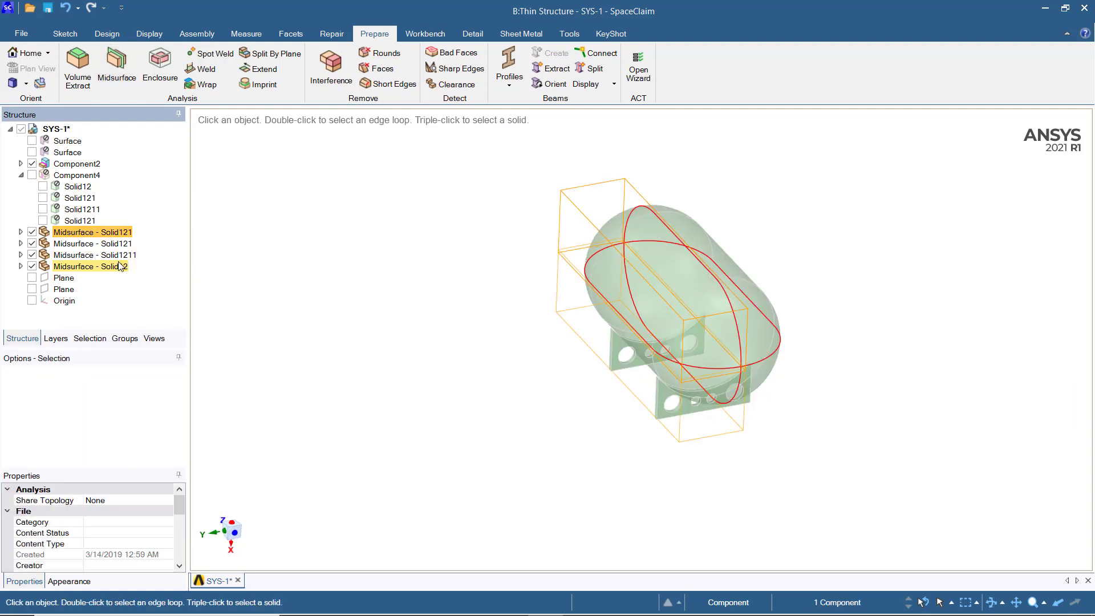
# Step: Select the four midsurface components and share all their coincident edges with the Share topology tool
pyautogui.press('shift')
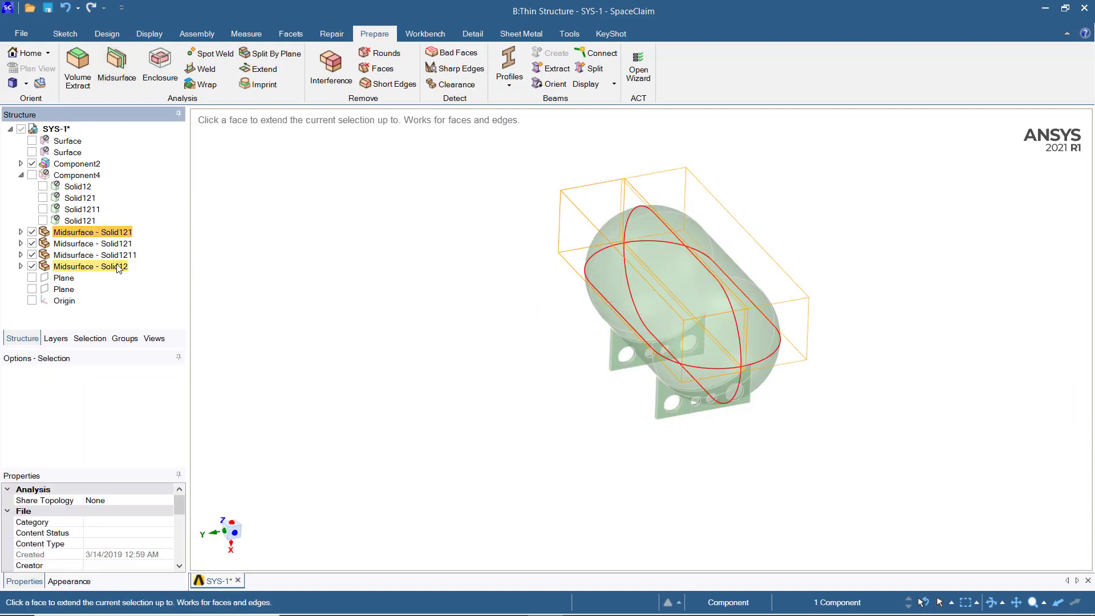
pyautogui.keyDown('shift'); pyautogui.click(118, 269); pyautogui.keyUp('shift')
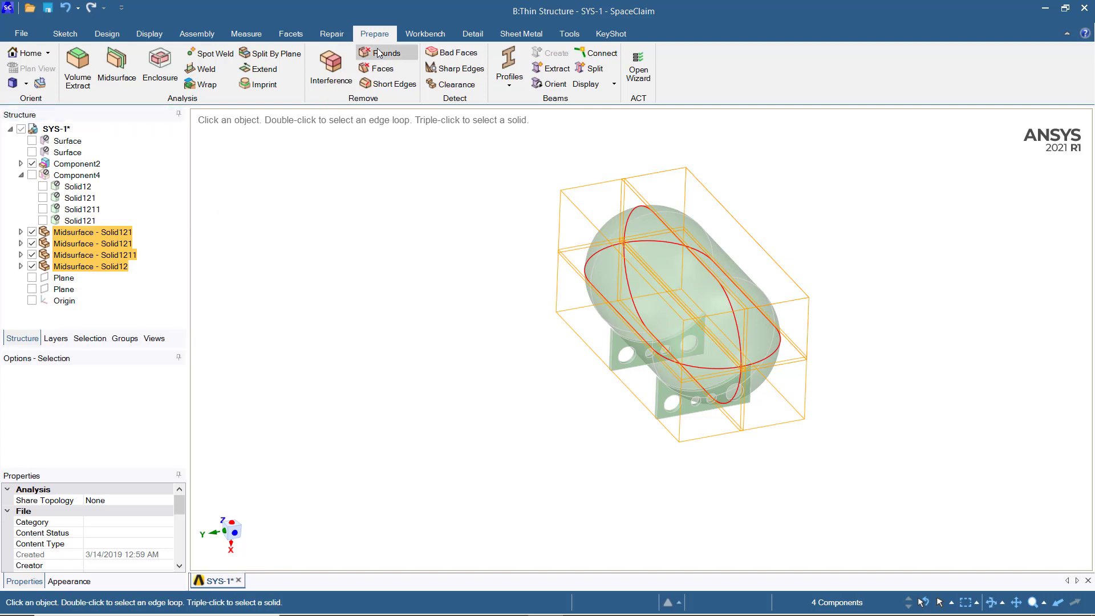
pyautogui.click(420, 34)
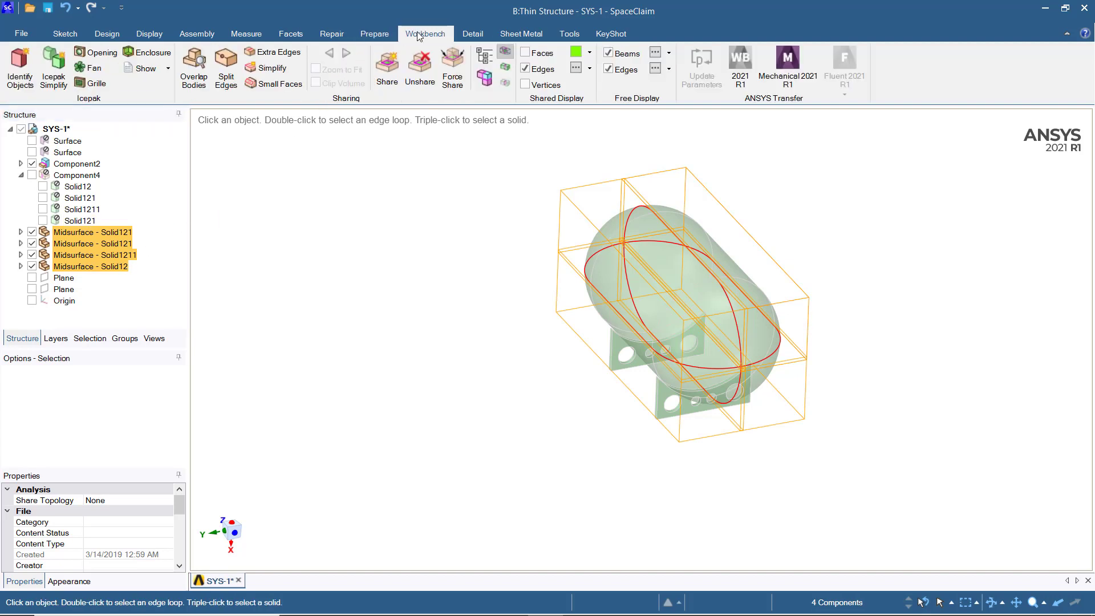
pyautogui.click(397, 69)
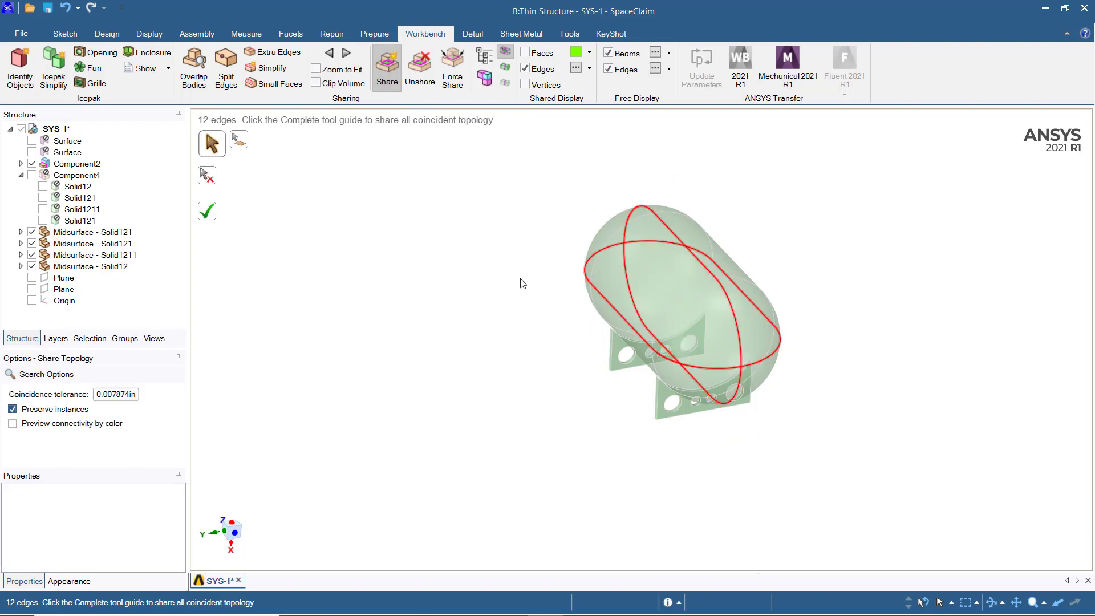
pyautogui.click(209, 216)
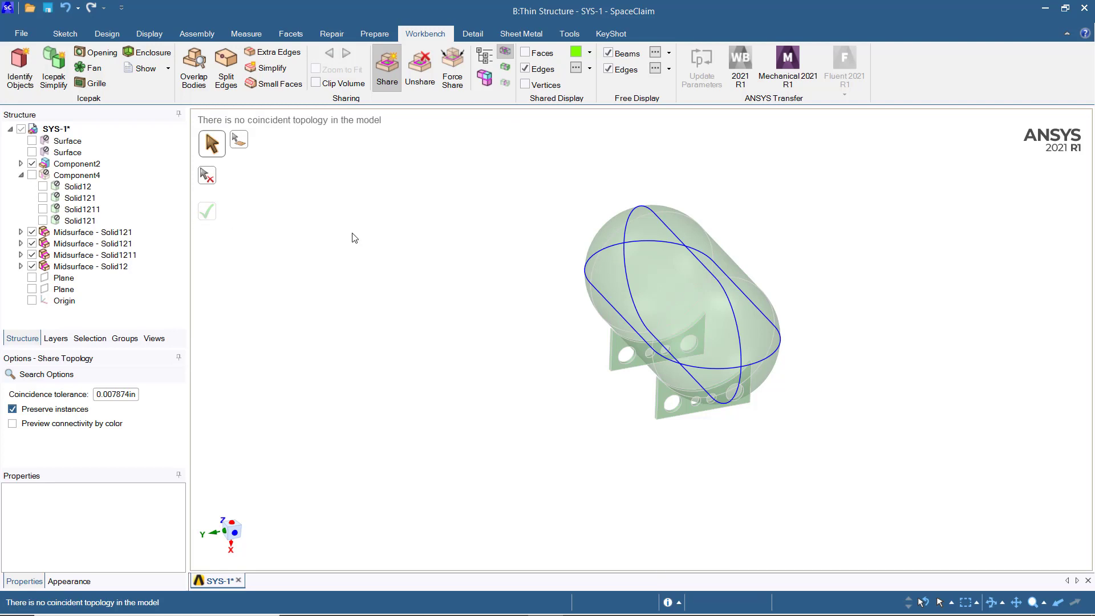
# Step: Close SpaceClaim, update the Model of the Thin Structure system in Workbench, and switch to Mechanical
pyautogui.click(1084, 9)
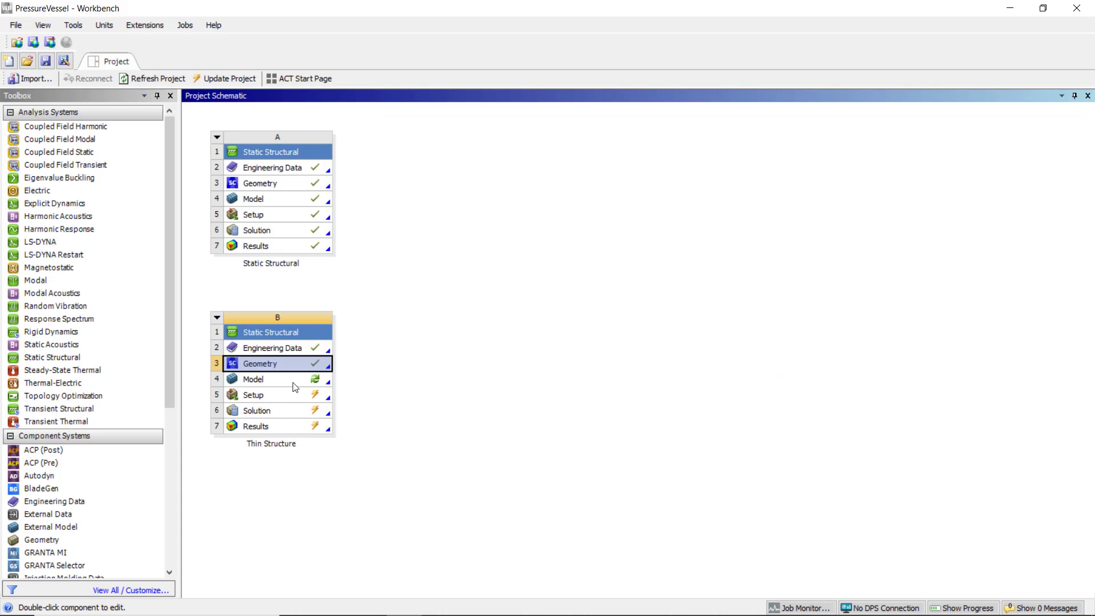
pyautogui.rightClick(294, 383)
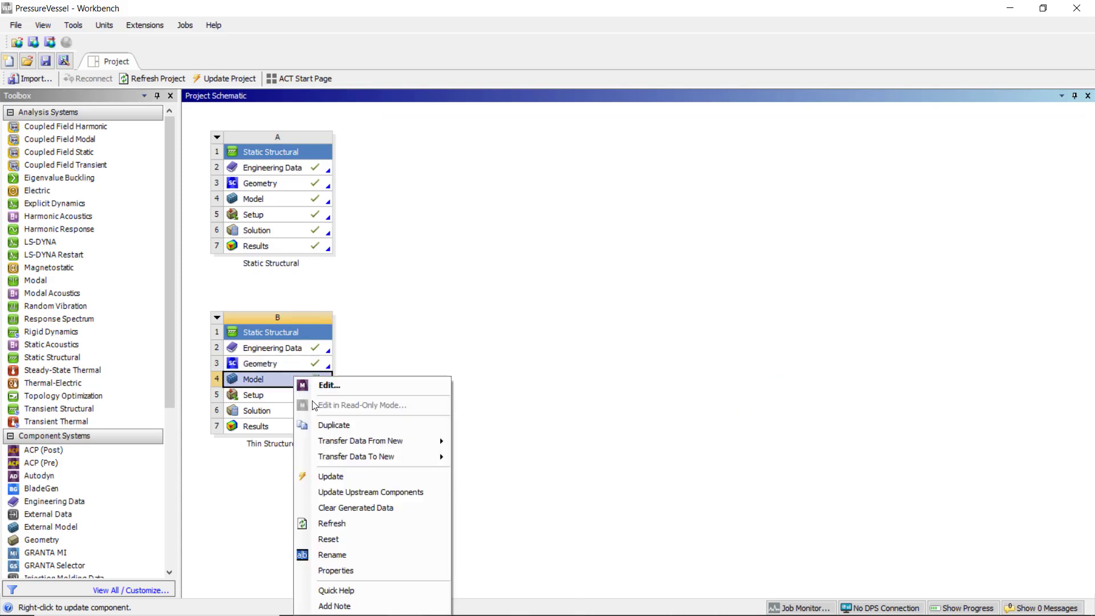
pyautogui.click(338, 476)
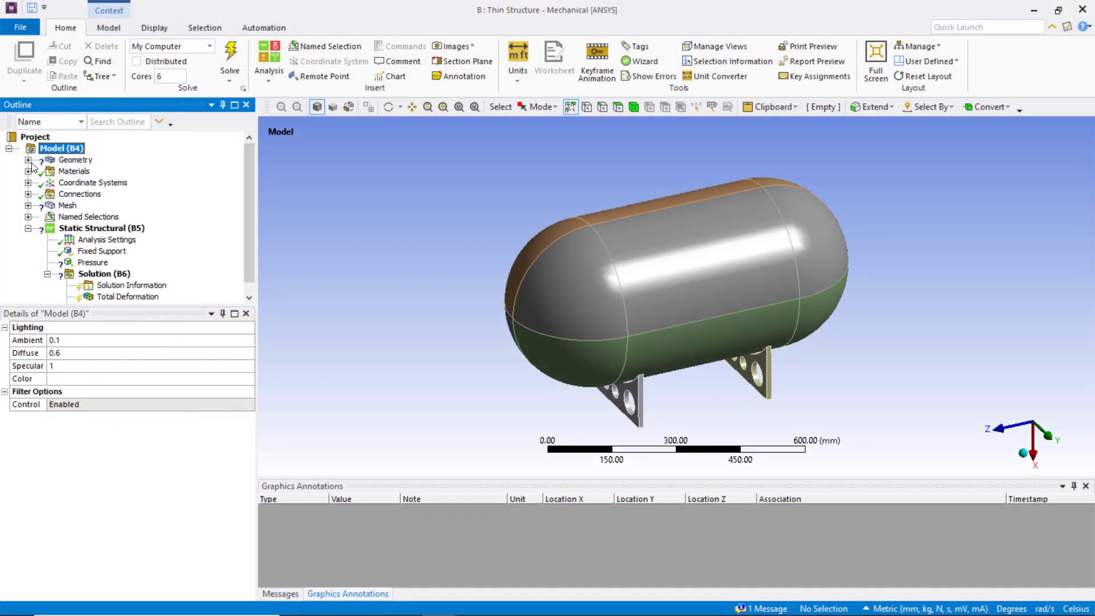
# Step: Assign Structural Steel as the material of the four midsurface bodies in the second SYS-1 part
pyautogui.click(29, 160)
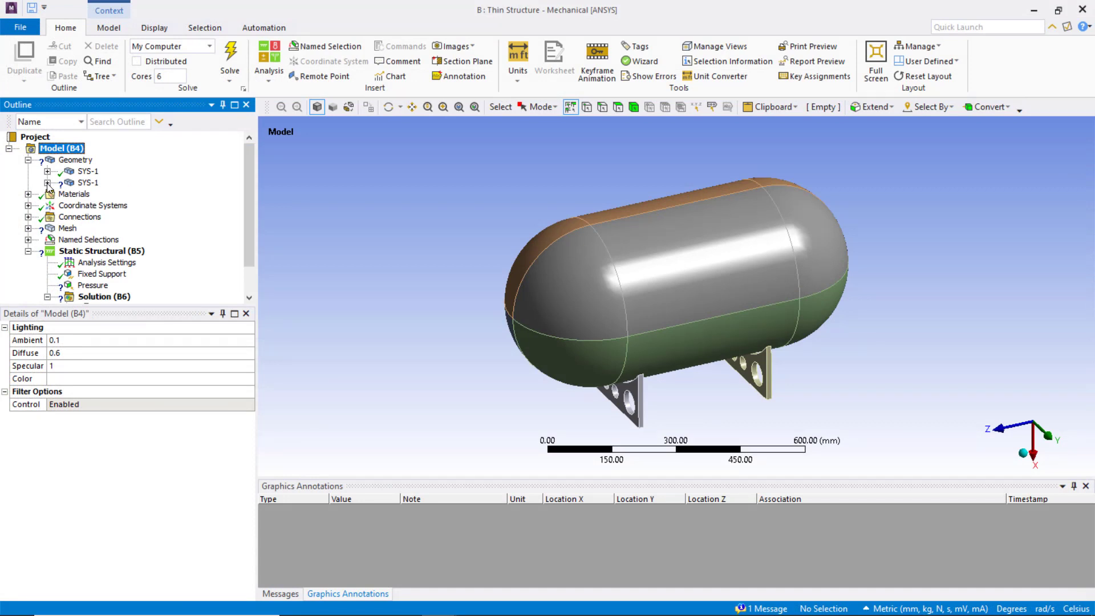
pyautogui.click(48, 184)
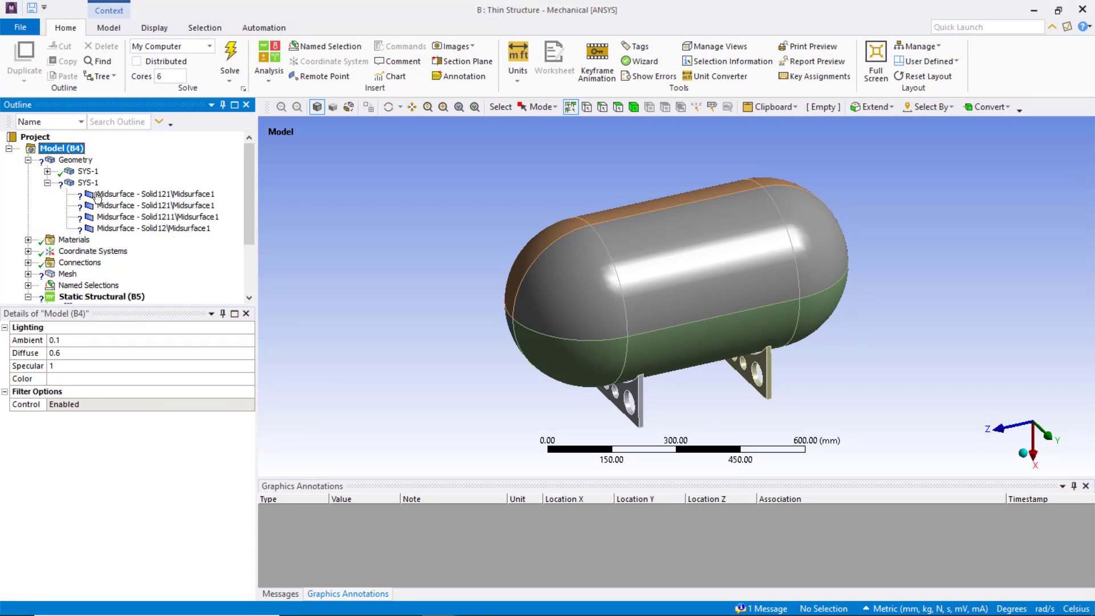
pyautogui.click(127, 197)
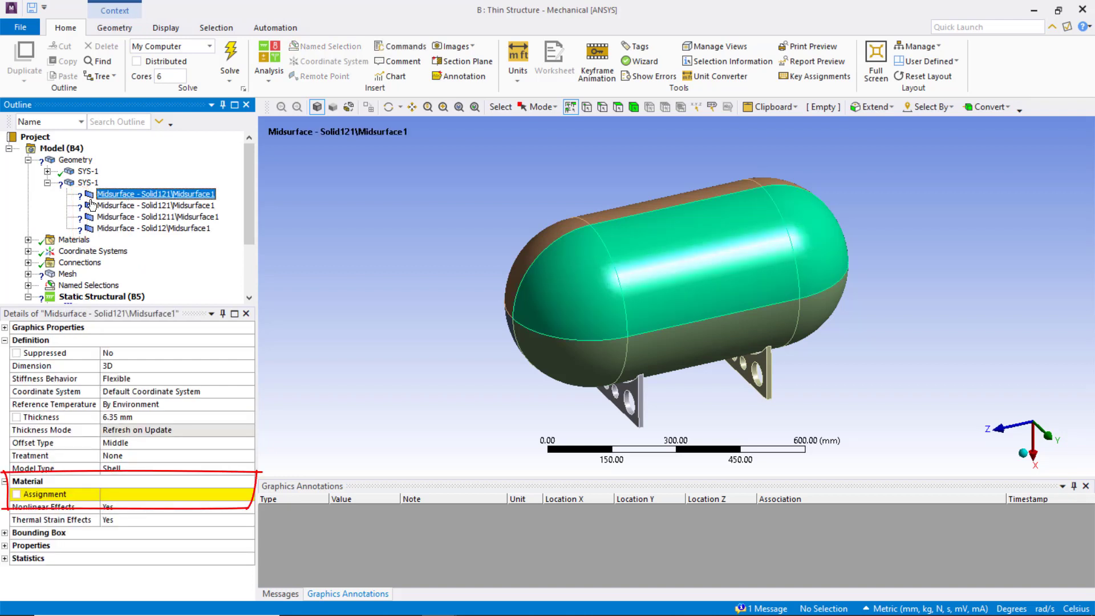
pyautogui.keyDown('shift'); pyautogui.click(116, 228); pyautogui.keyUp('shift')
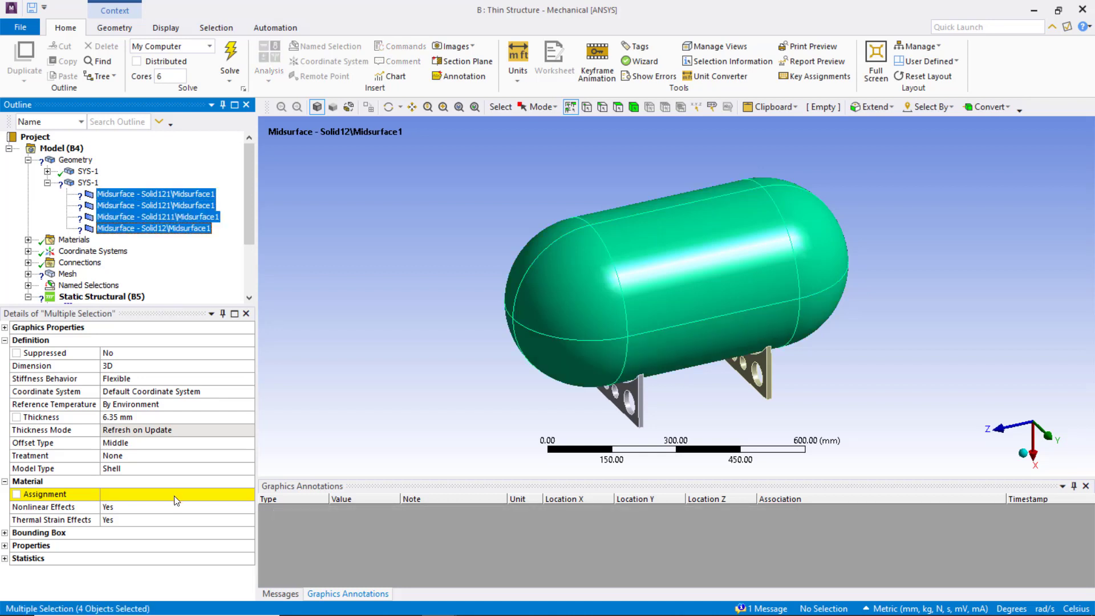
pyautogui.click(247, 494)
pyautogui.click(249, 495)
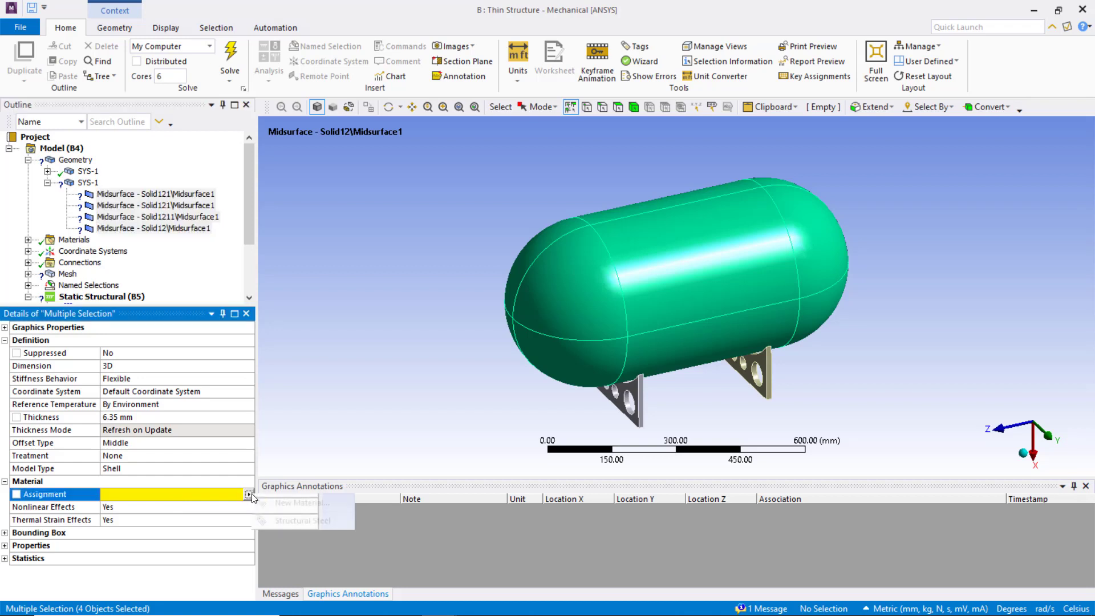
pyautogui.click(306, 519)
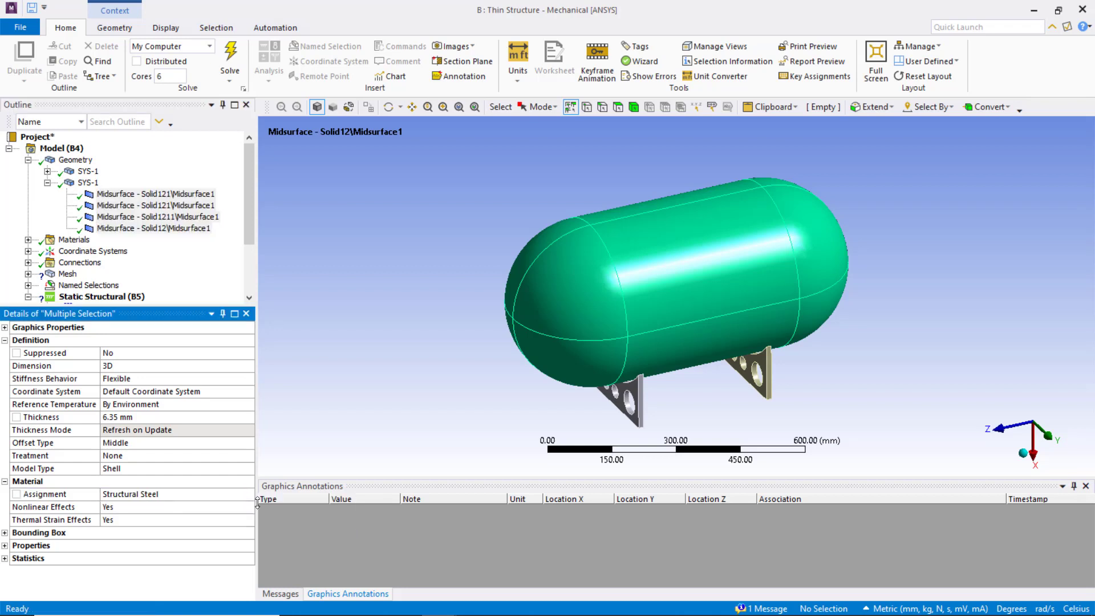
# Step: Set the unit system to U.S. Customary (in, lbm, lbf, °F, s, V, A) and check the thickness of the four midsurface bodies
pyautogui.click(518, 57)
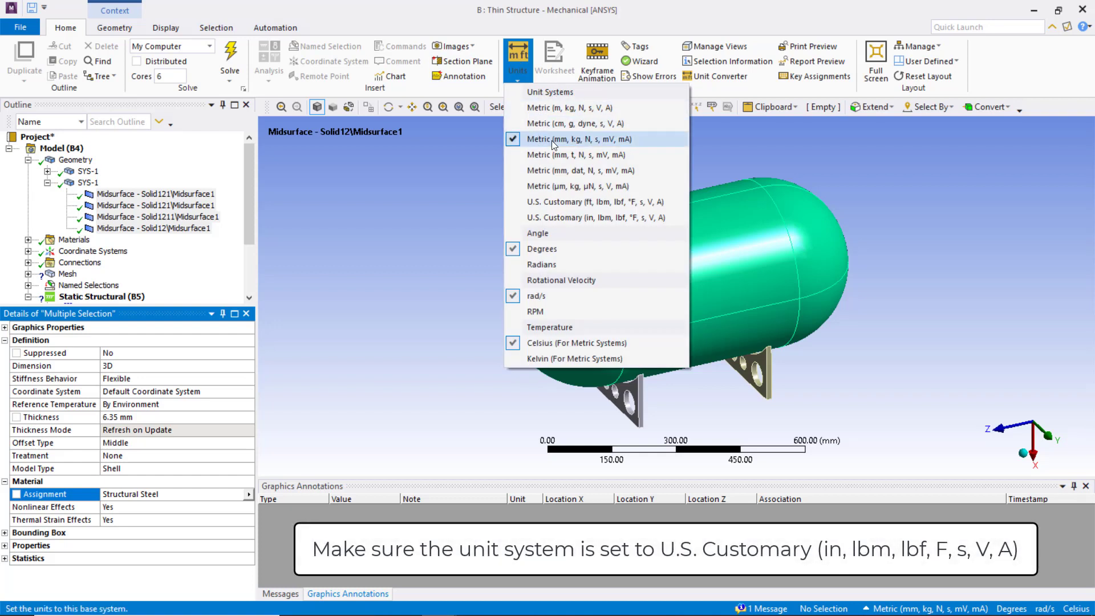
pyautogui.click(546, 218)
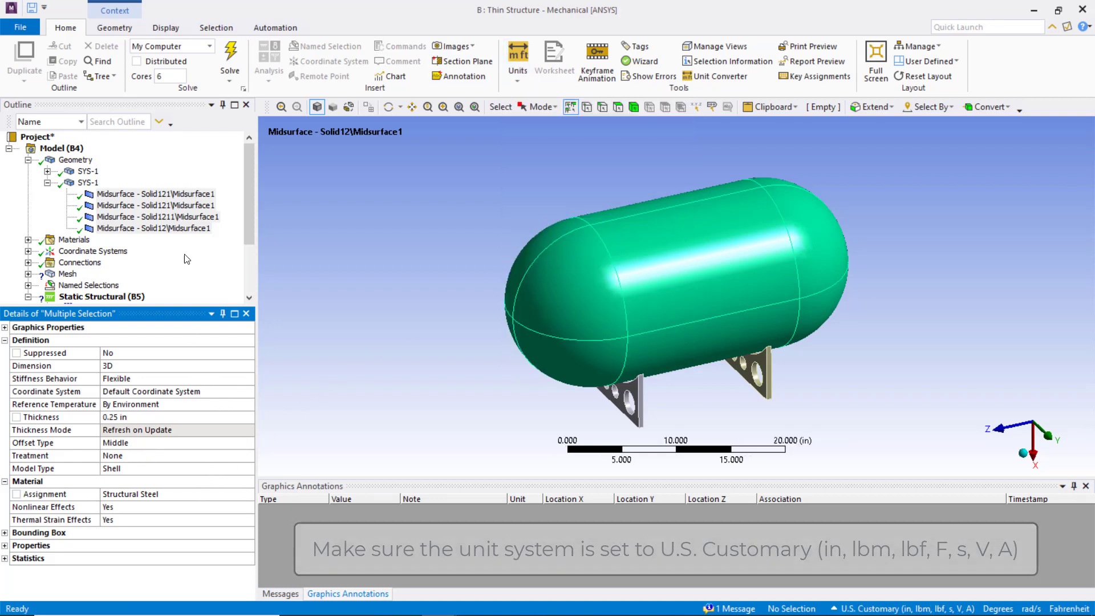
pyautogui.click(203, 234)
pyautogui.press('Up')
pyautogui.press('Up')
pyautogui.press('Up')
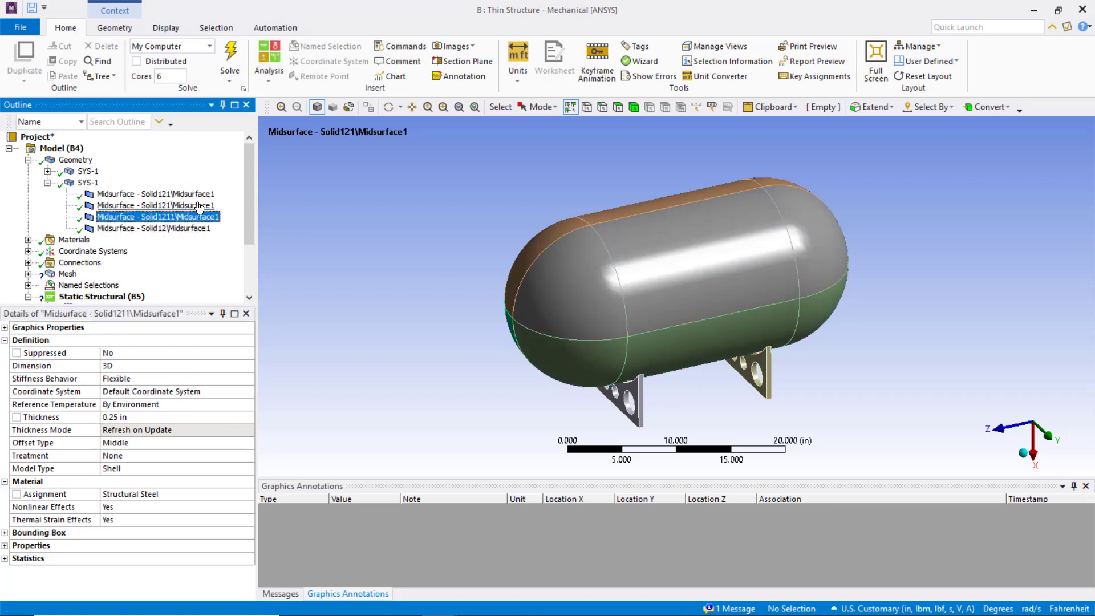
pyautogui.keyDown('shift'); pyautogui.click(204, 229); pyautogui.keyUp('shift')
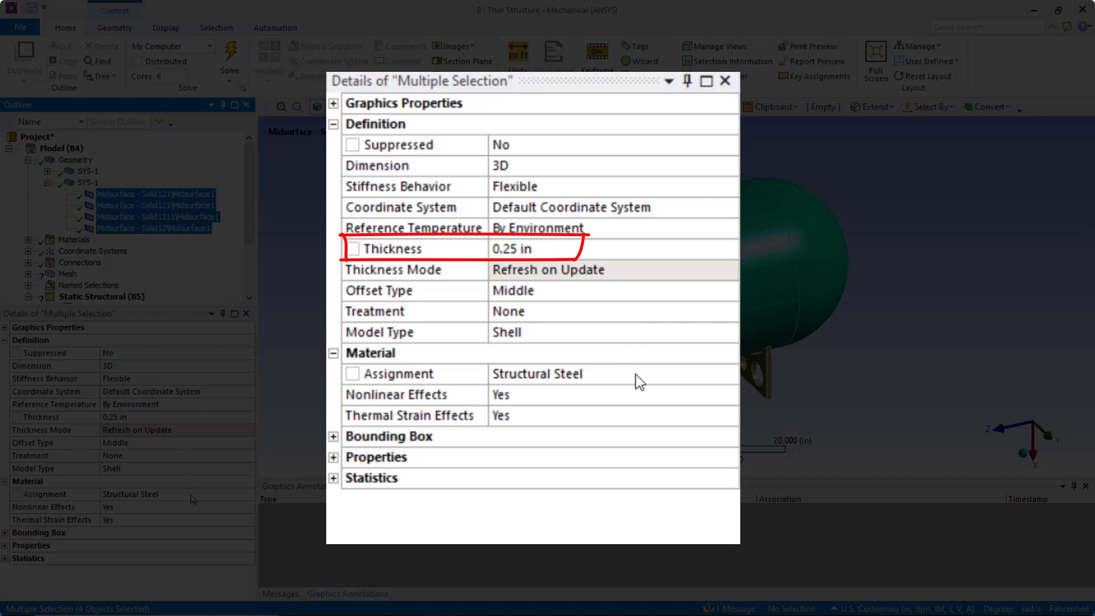
# Step: Review the Offset Type options for the four midsurface bodies and keep Middle
pyautogui.click(155, 443)
pyautogui.click(248, 443)
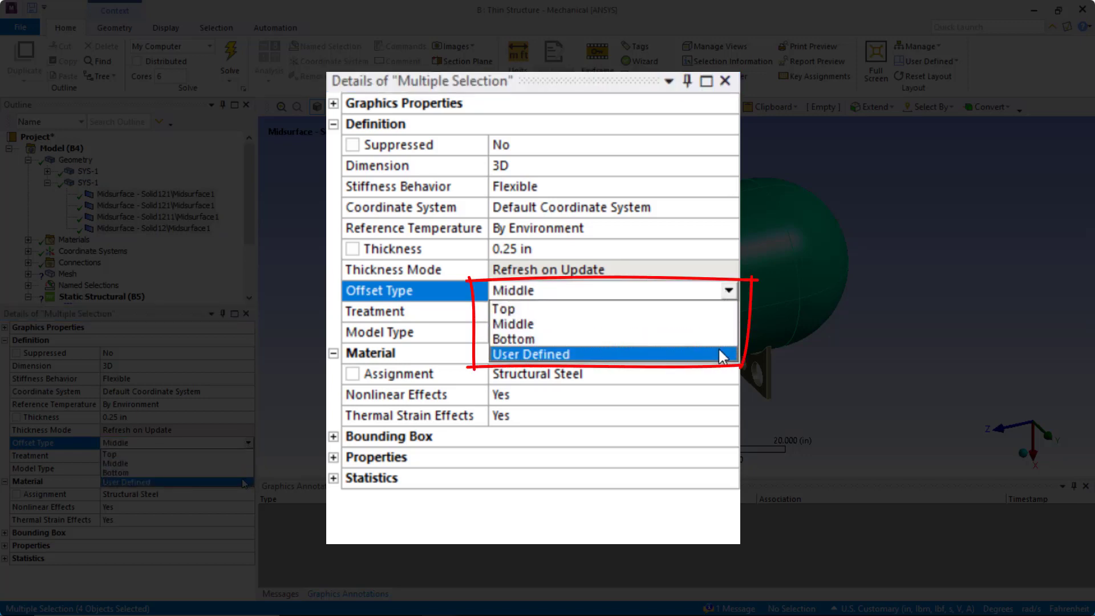
pyautogui.click(271, 463)
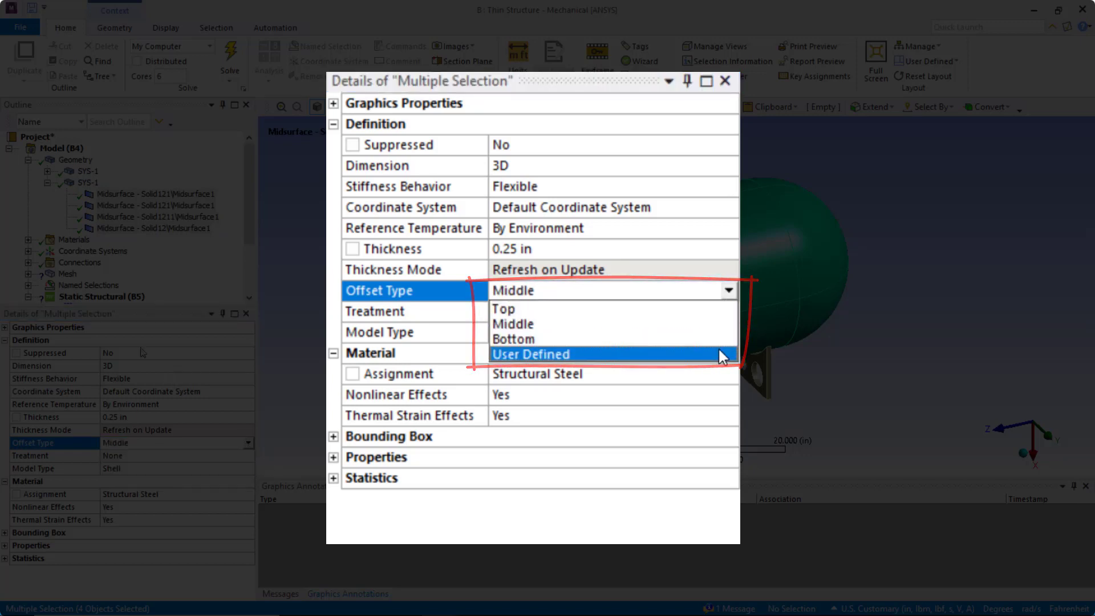
# Step: Scope the existing Body Sizing mesh control to the four midsurface bodies of the vessel
pyautogui.click(67, 275)
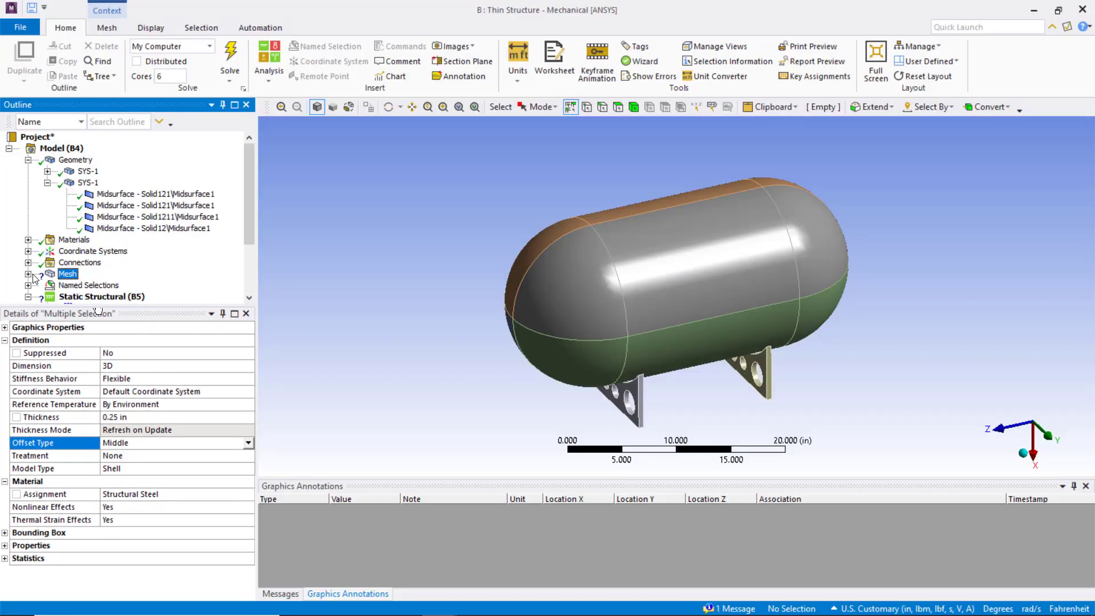
pyautogui.click(28, 275)
pyautogui.click(77, 286)
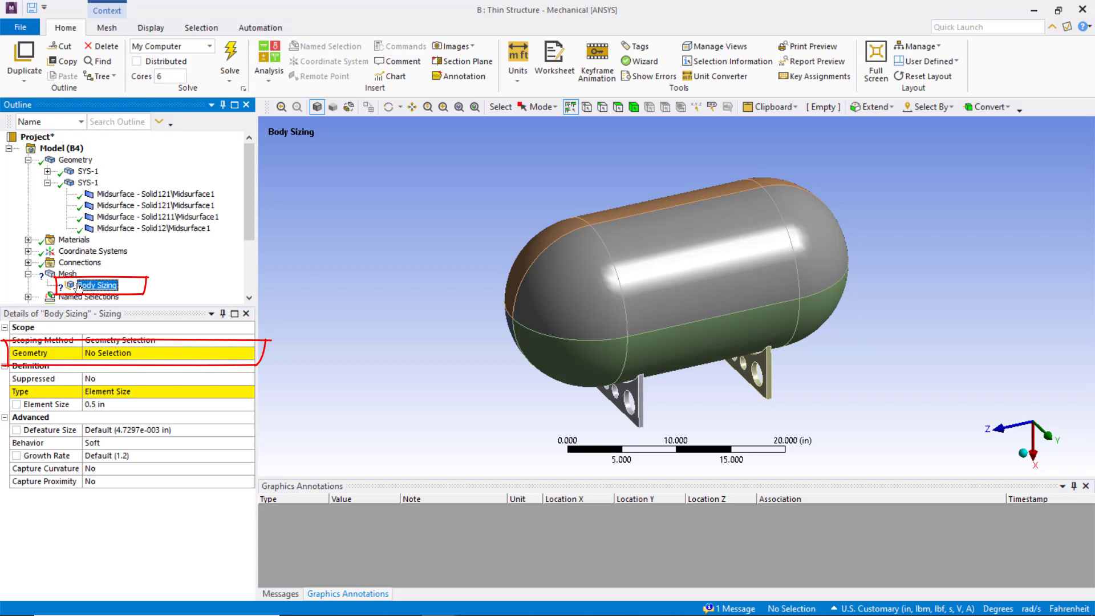
pyautogui.click(635, 107)
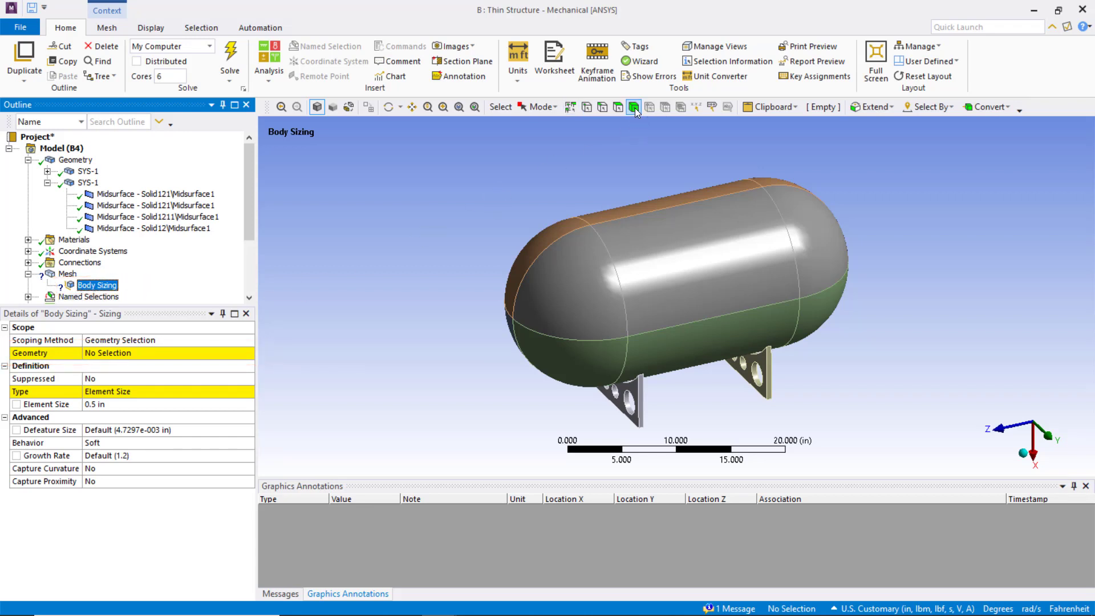
pyautogui.hotkey('ctrl', 'a')
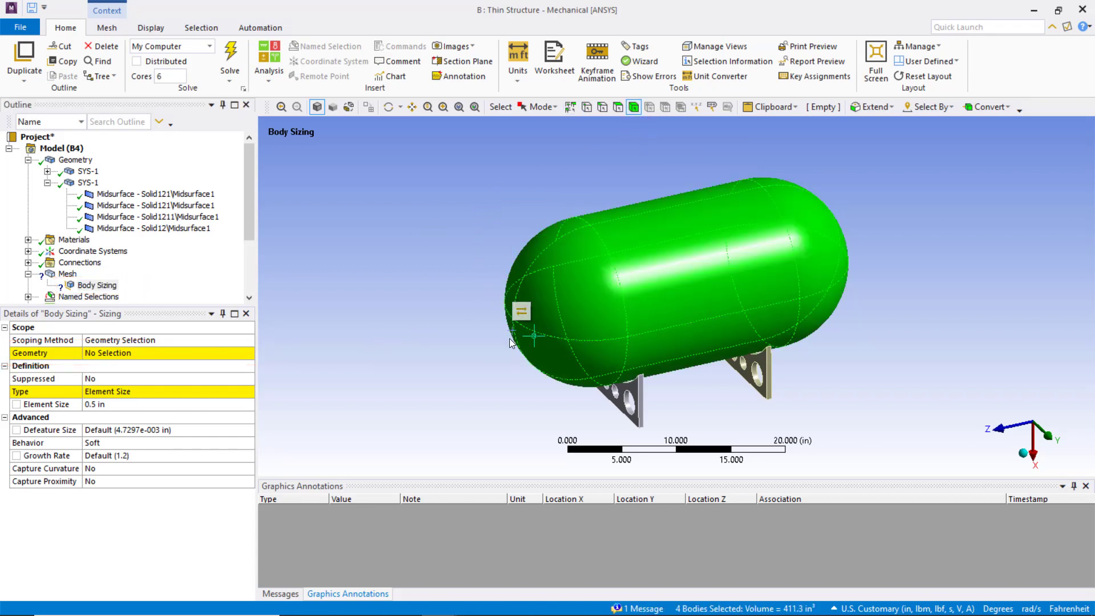
pyautogui.click(140, 353)
pyautogui.click(140, 354)
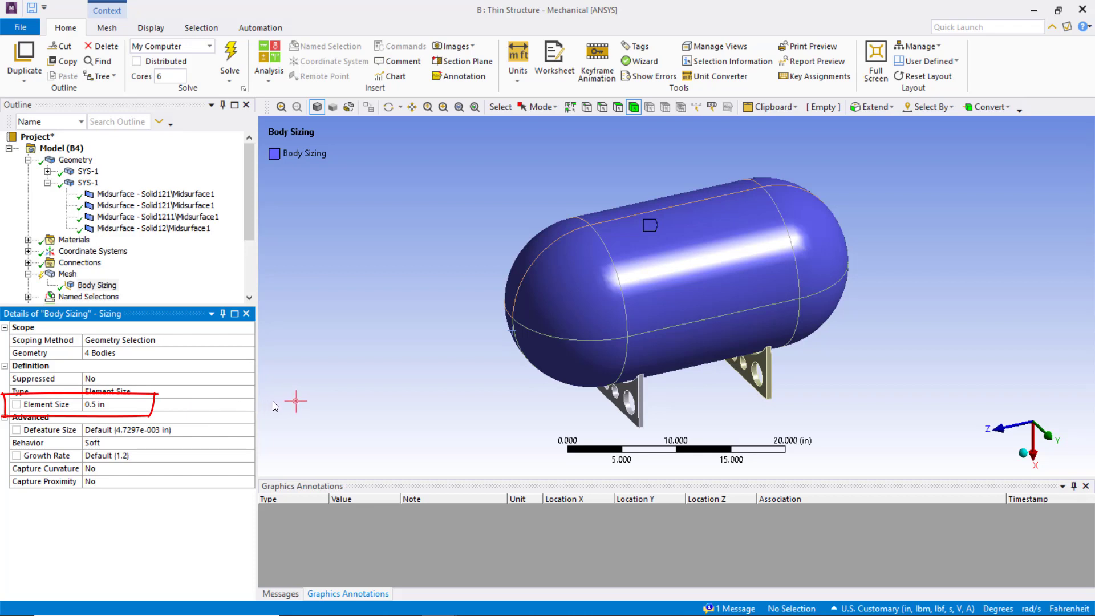
# Step: Generate the mesh for the shell vessel and its supports
pyautogui.rightClick(73, 276)
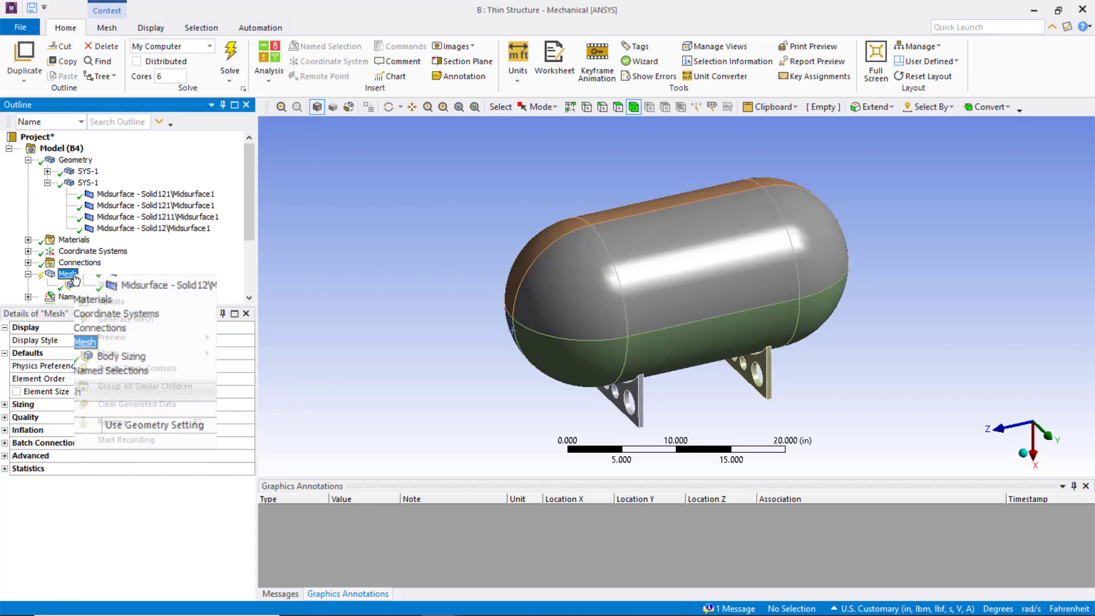
pyautogui.click(150, 323)
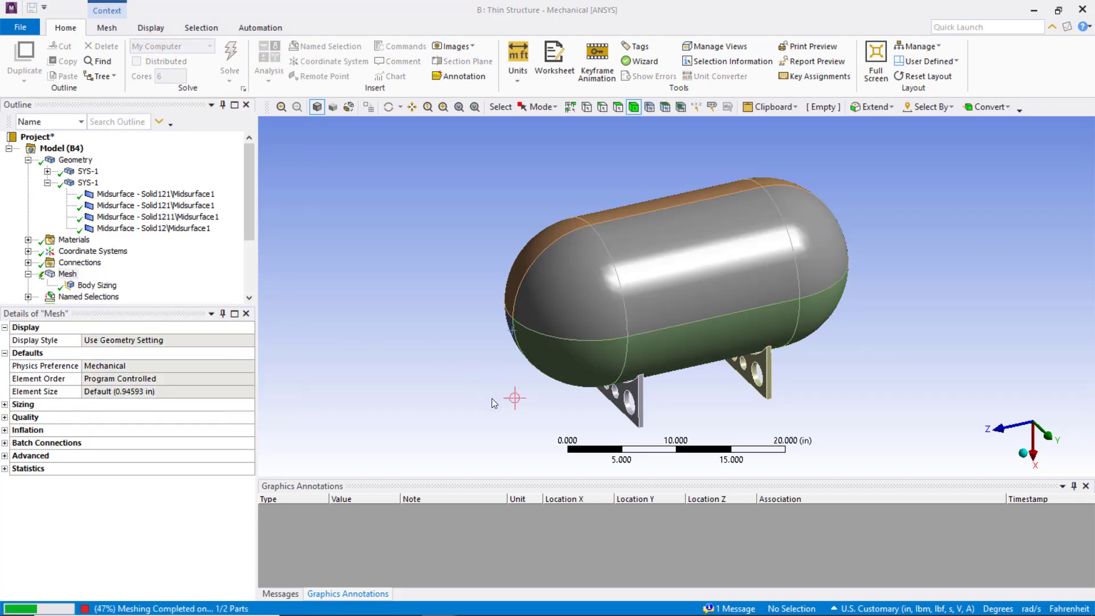
pyautogui.moveTo(492, 399); pyautogui.dragTo(480, 378, button='middle')
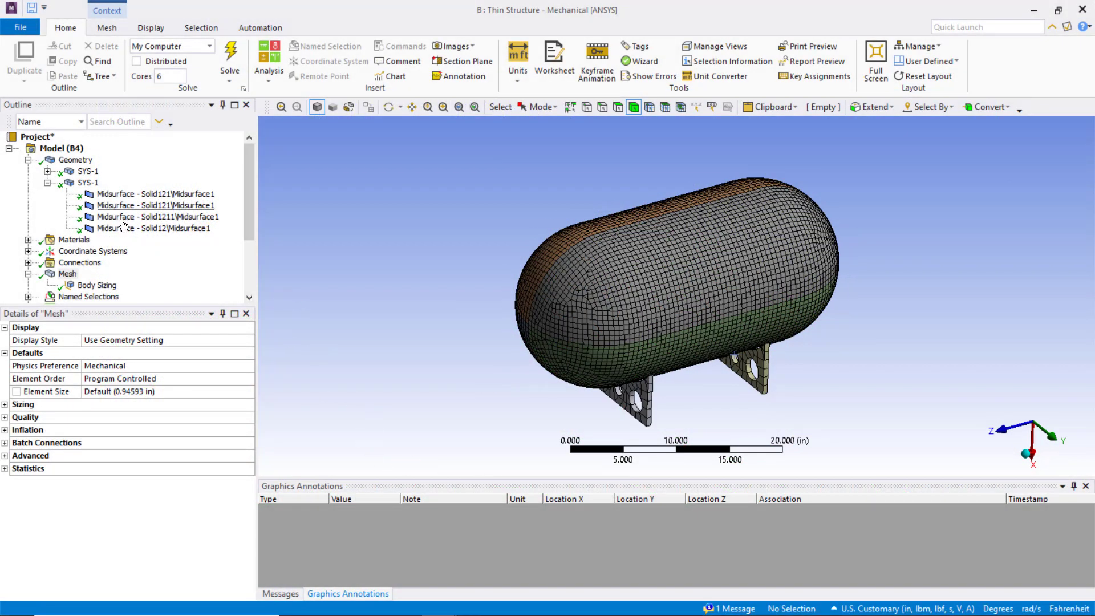
# Step: Insert an Element Orientation object under Geometry
pyautogui.rightClick(90, 164)
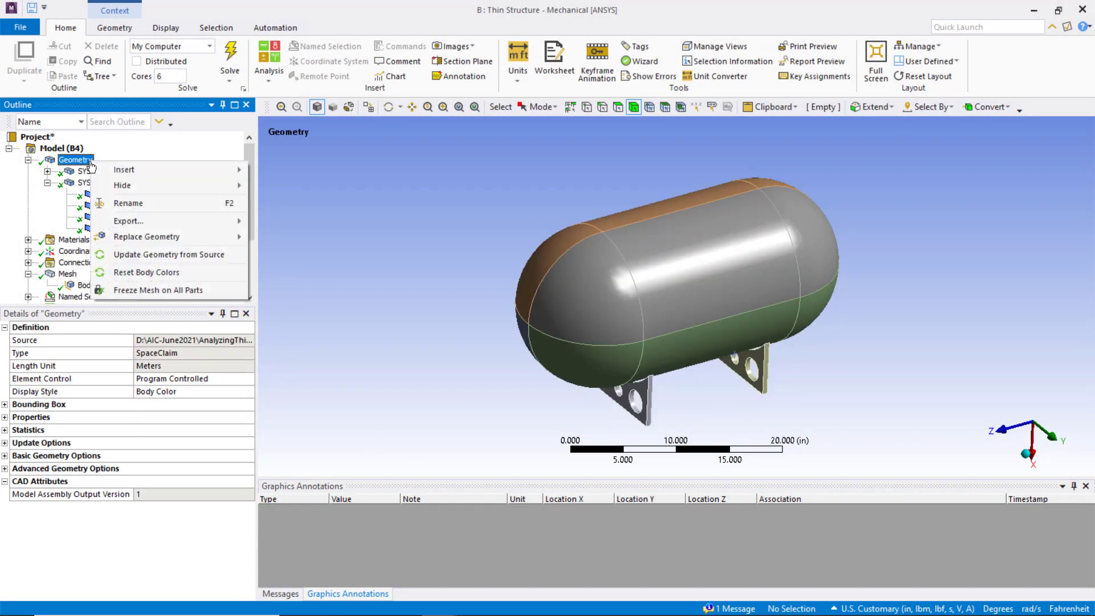
pyautogui.moveTo(123, 169)
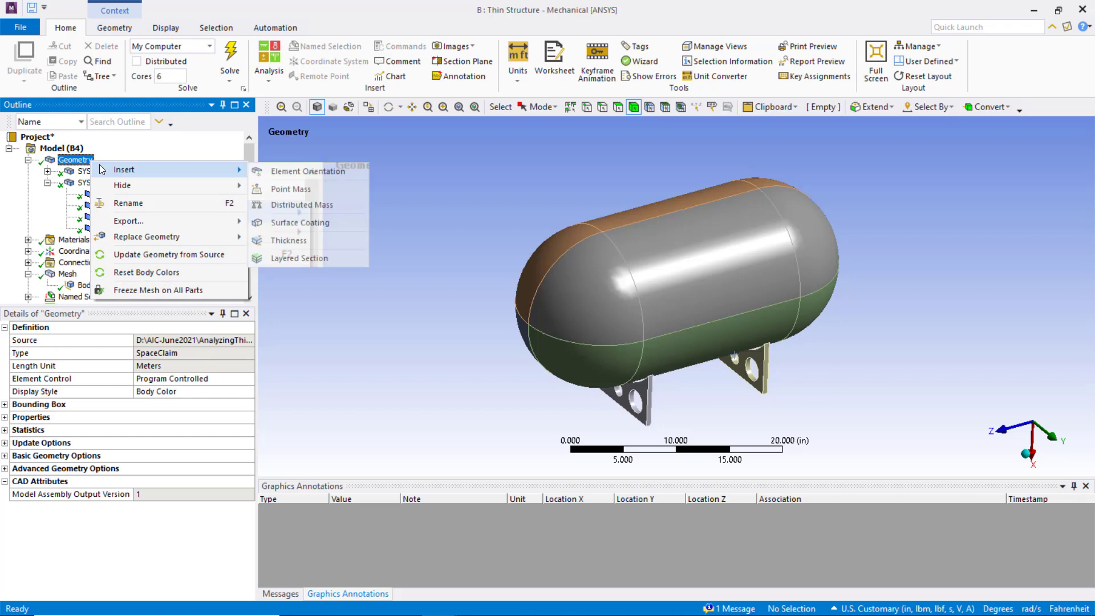
pyautogui.click(286, 171)
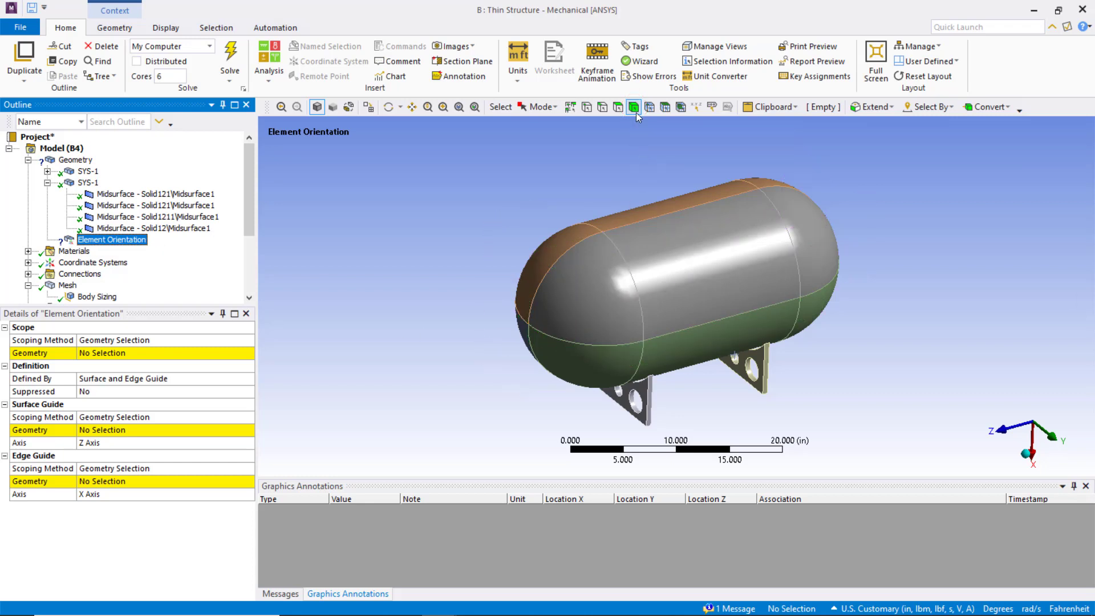
# Step: Scope the Element Orientation to the four midsurface bodies of the vessel
pyautogui.click(633, 271)
pyautogui.keyDown('ctrl'); pyautogui.click(523, 321); pyautogui.keyUp('ctrl')
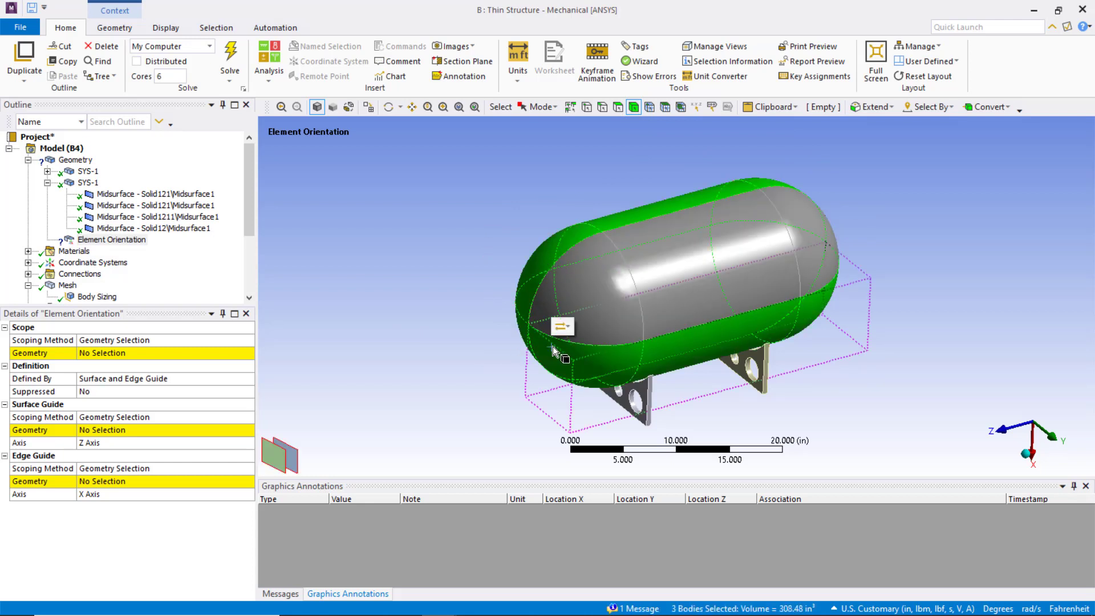
pyautogui.keyDown('ctrl'); pyautogui.click(577, 310); pyautogui.keyUp('ctrl')
pyautogui.click(149, 355)
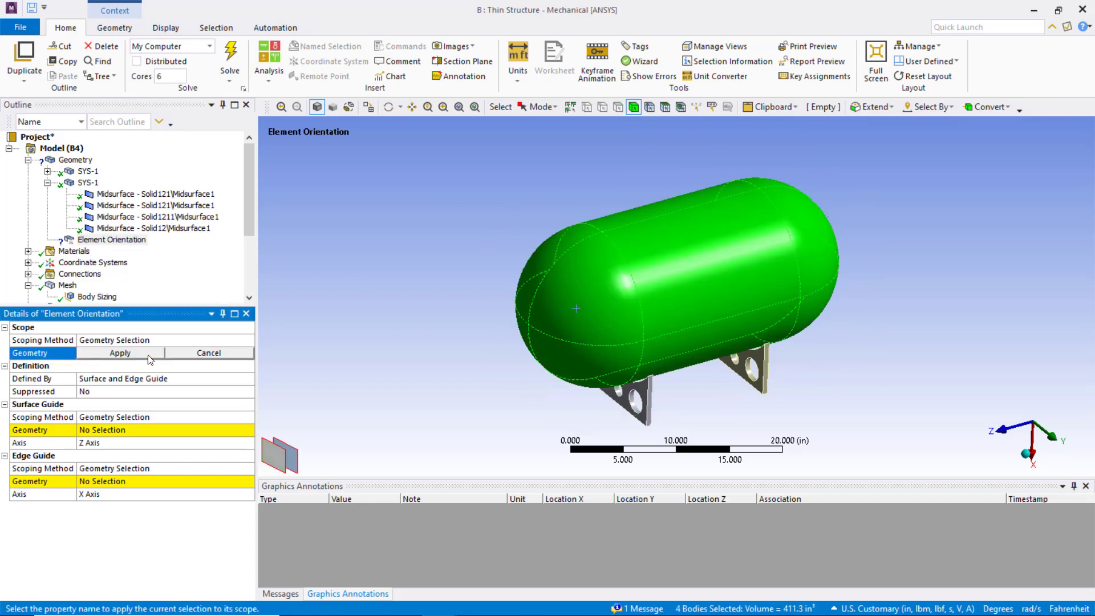
pyautogui.click(149, 355)
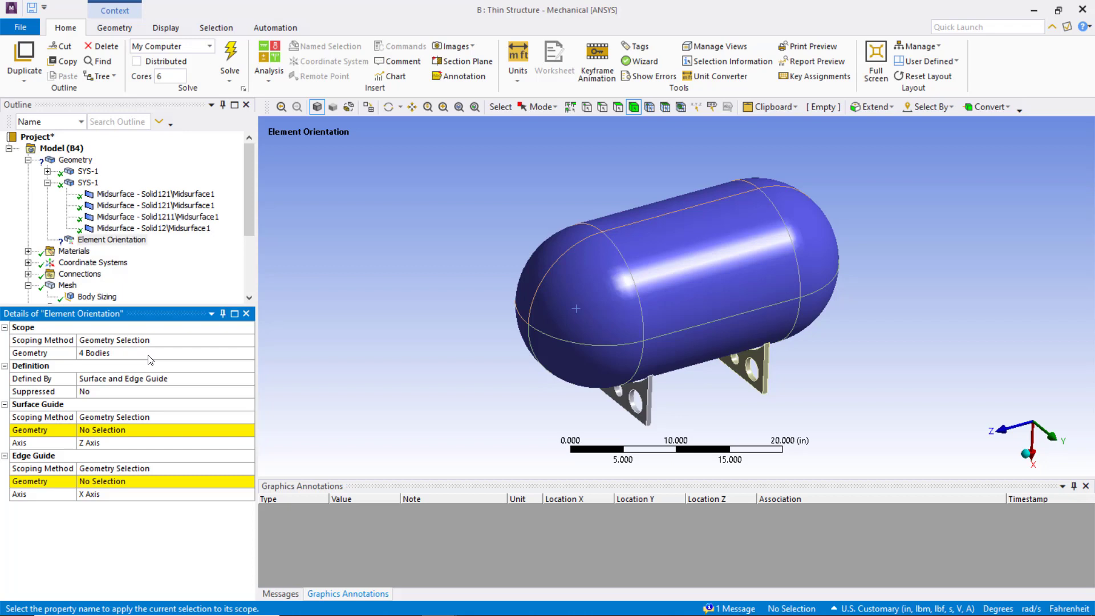
# Step: Assign all 12 vessel faces as the Element Orientation's surface guide, extending from one cylindrical face through its tangential neighbours
pyautogui.click(618, 107)
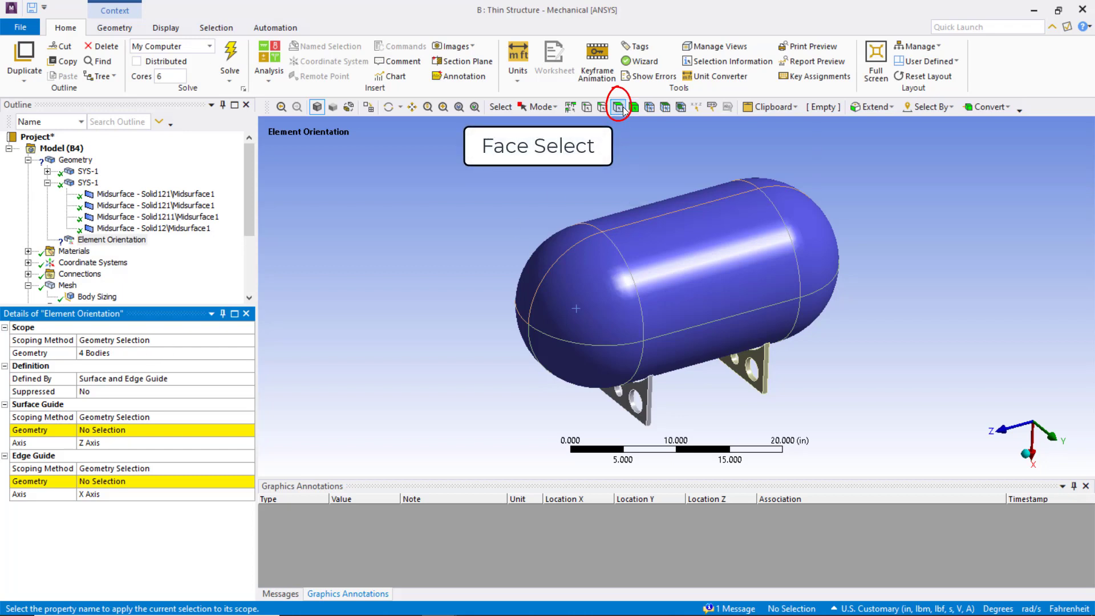
pyautogui.click(642, 239)
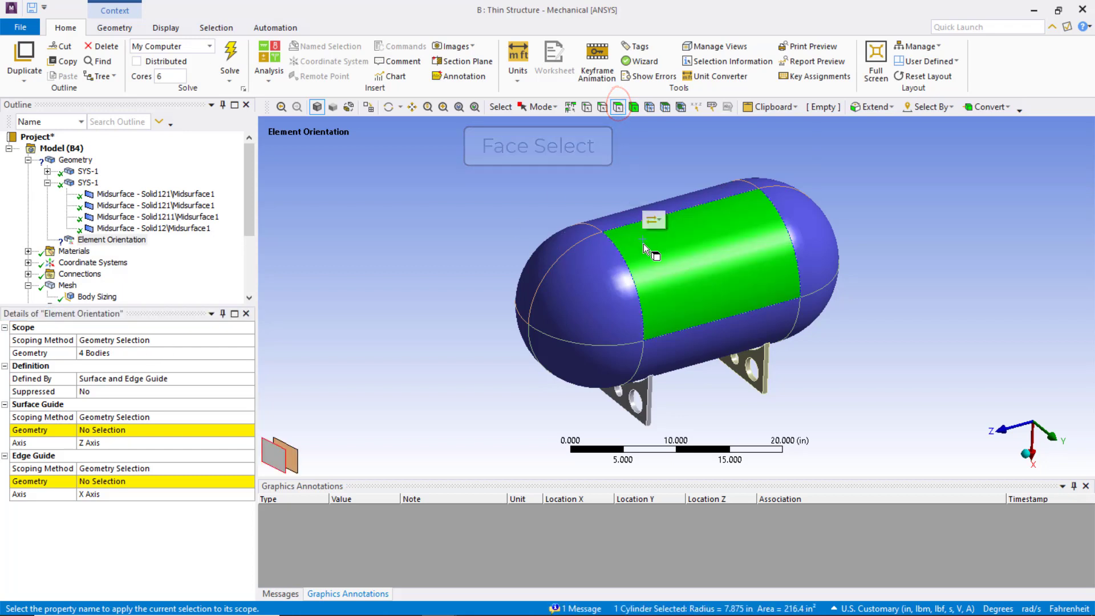
pyautogui.click(870, 108)
pyautogui.click(872, 120)
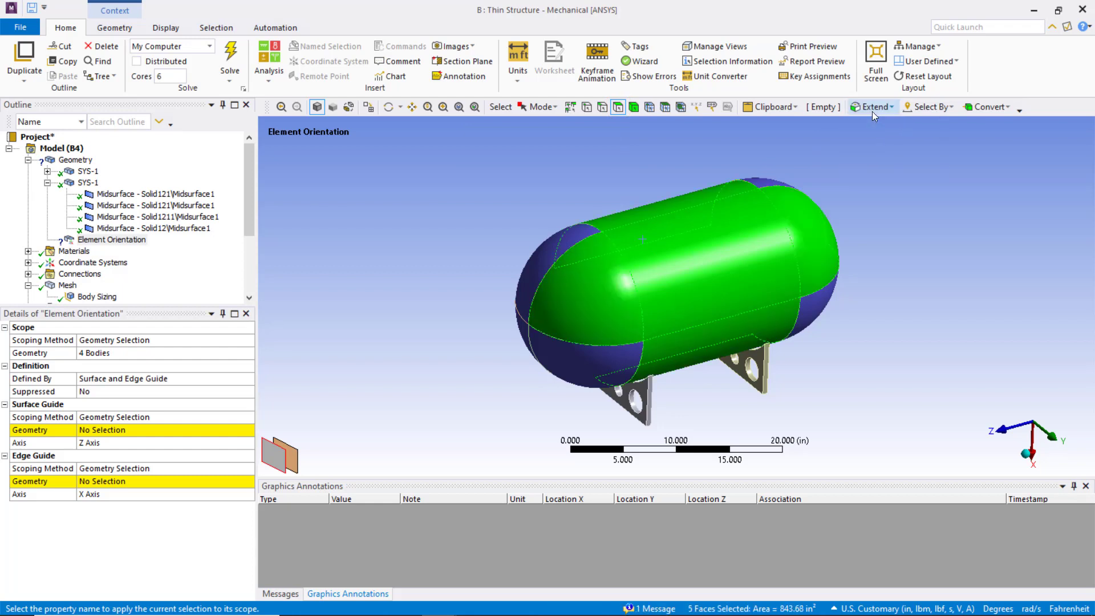
pyautogui.click(873, 111)
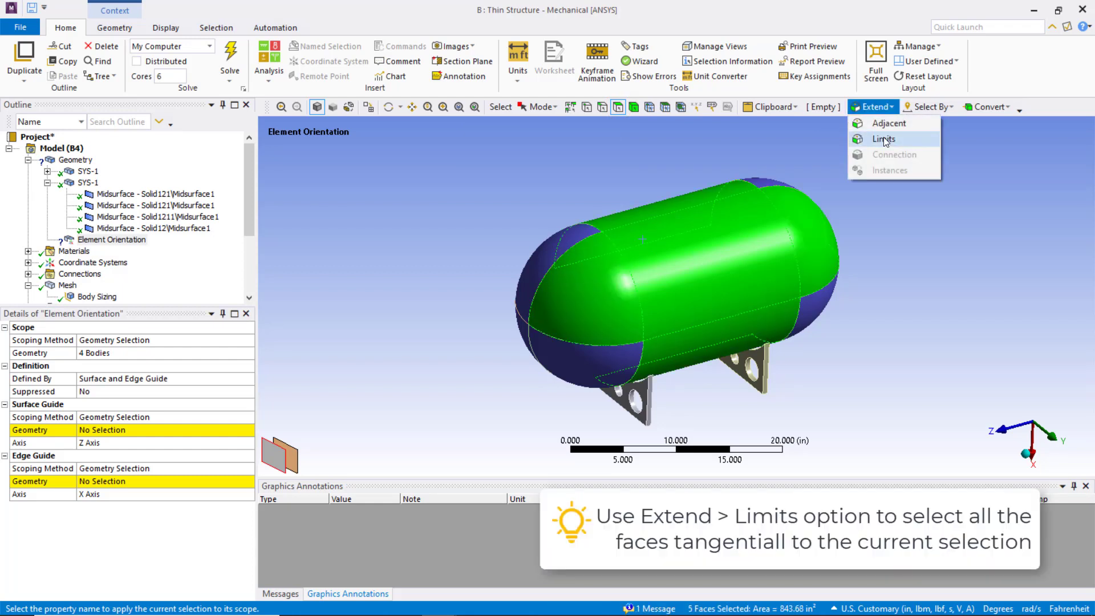
pyautogui.click(884, 140)
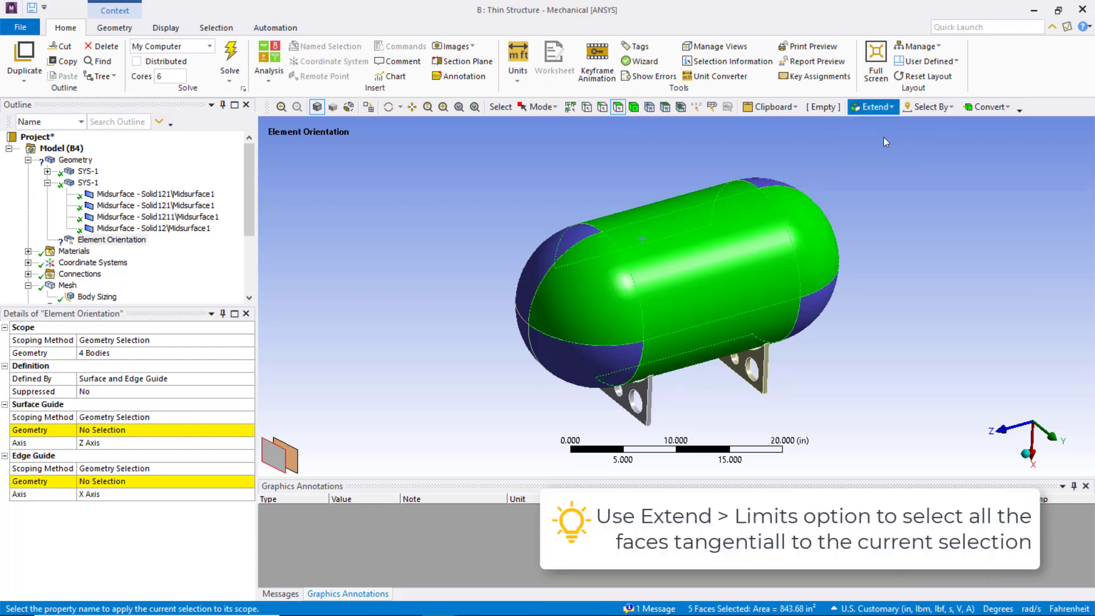
pyautogui.click(127, 426)
pyautogui.press('Return')
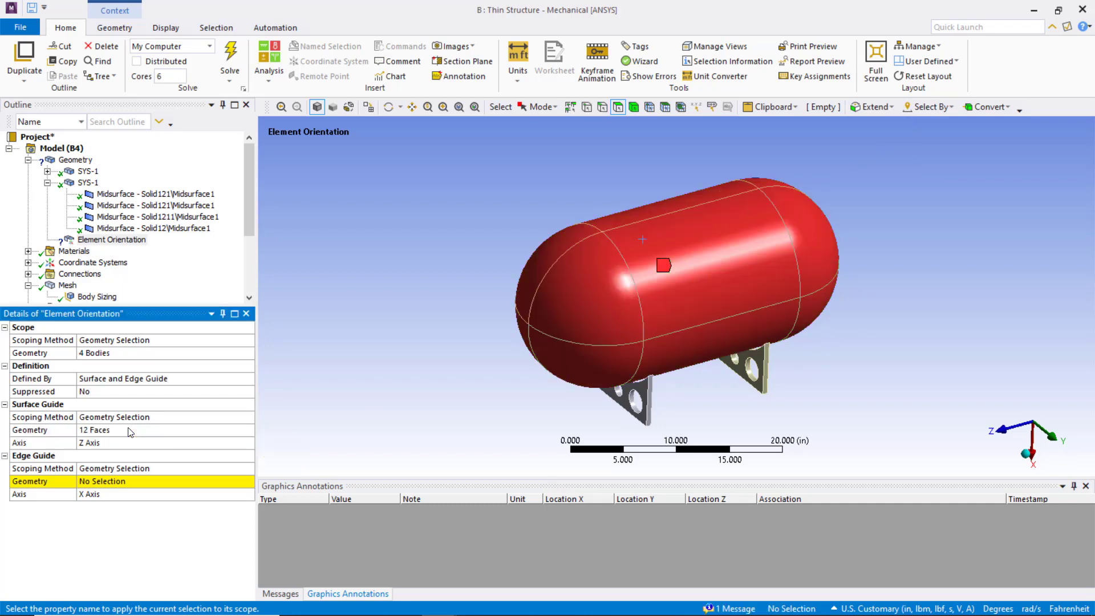
# Step: Assign the four edges of one circumferential ring, where the cylinder meets the end cap, as the Element Orientation's edge guide
pyautogui.click(143, 486)
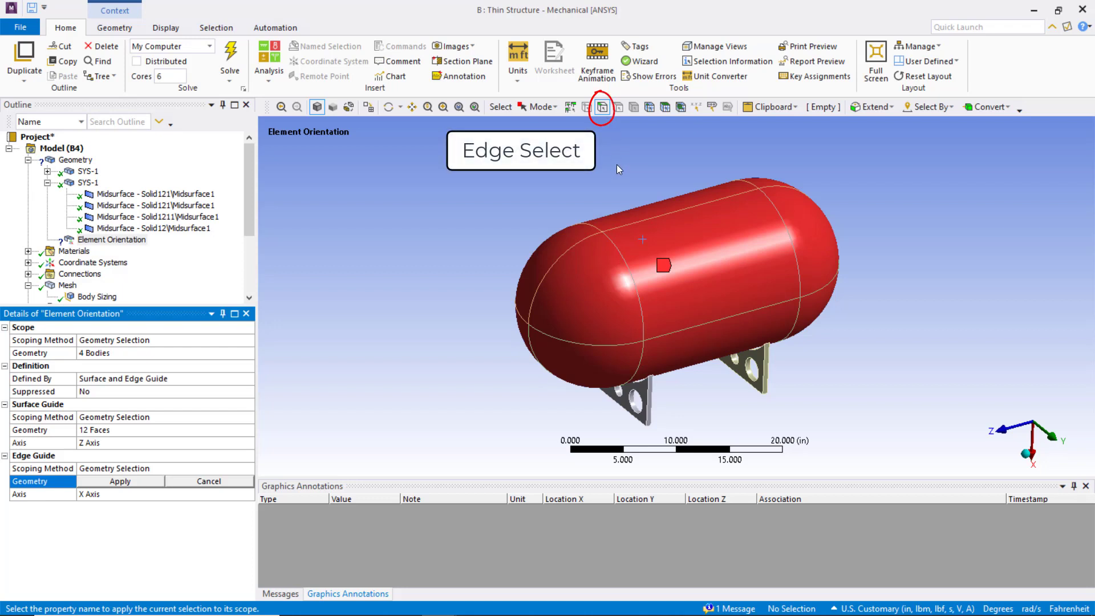
pyautogui.click(622, 254)
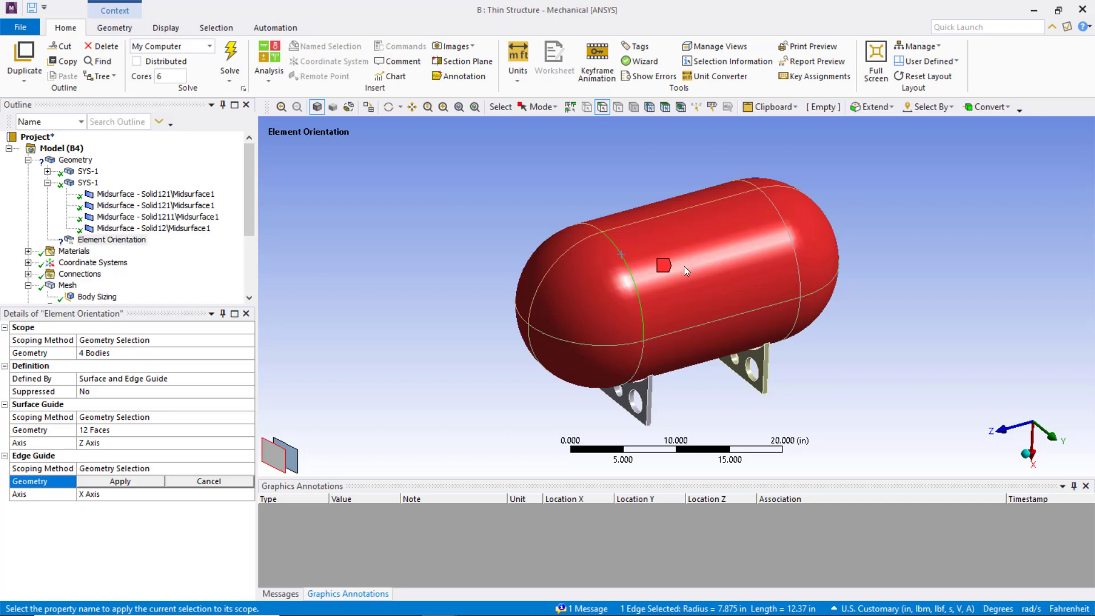
pyautogui.click(856, 108)
pyautogui.click(871, 123)
pyautogui.click(858, 107)
pyautogui.click(870, 123)
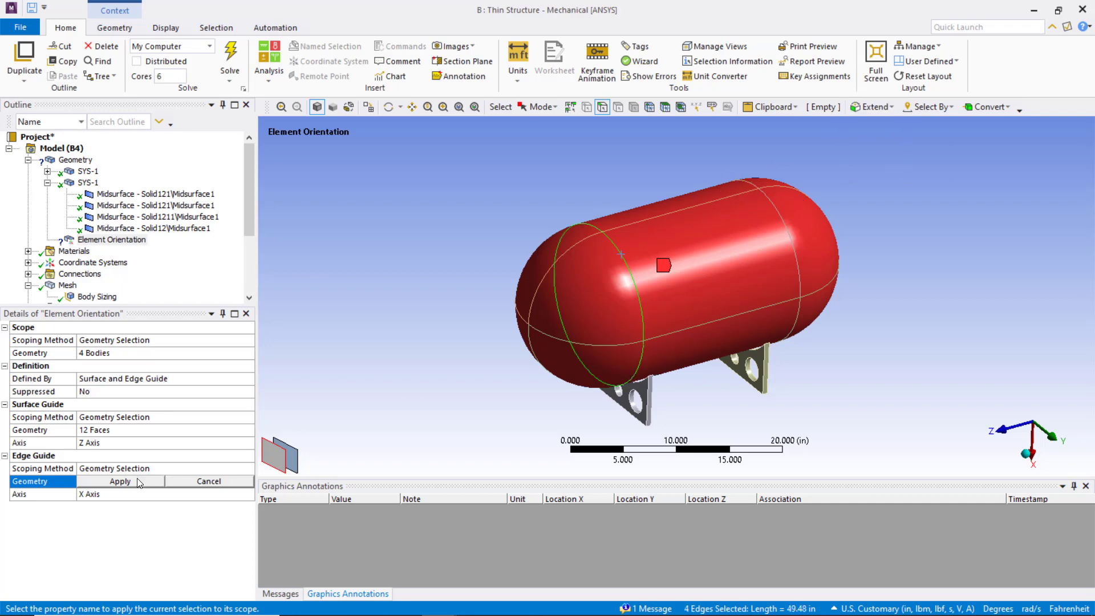
pyautogui.click(120, 481)
# Step: Generate the element orientations and examine the x, y and z axes of individual elements on the vessel mesh
pyautogui.rightClick(118, 239)
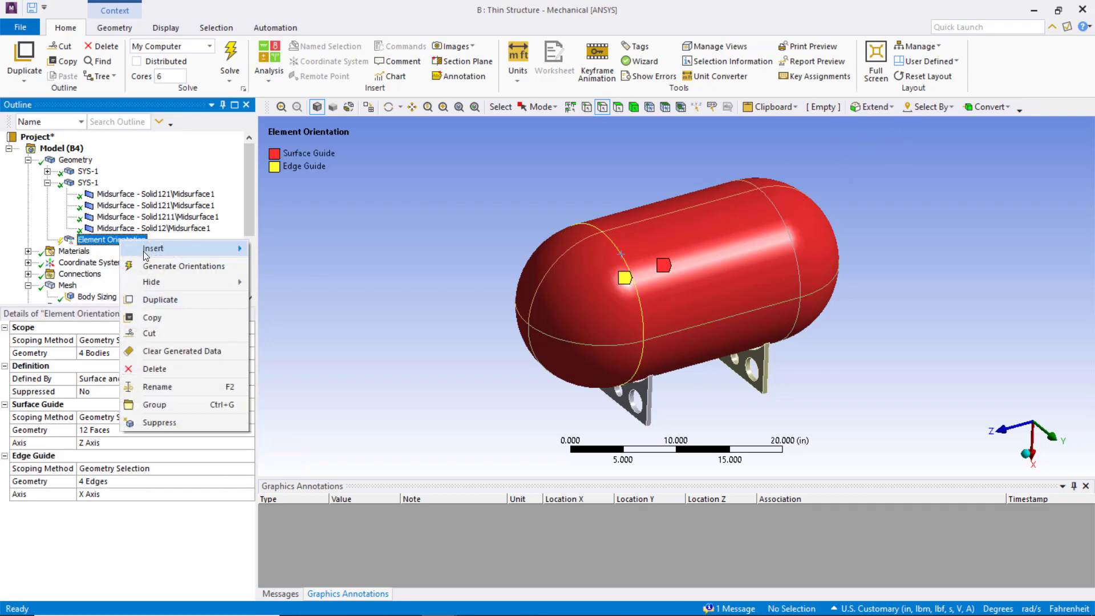
pyautogui.click(170, 268)
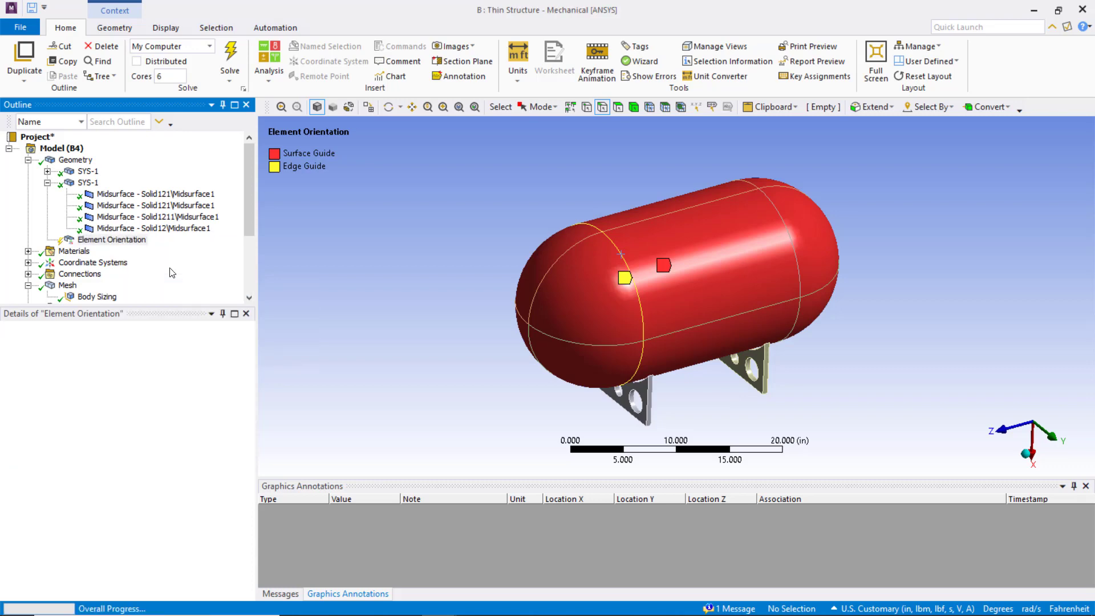
pyautogui.scroll(5, 524, 237)
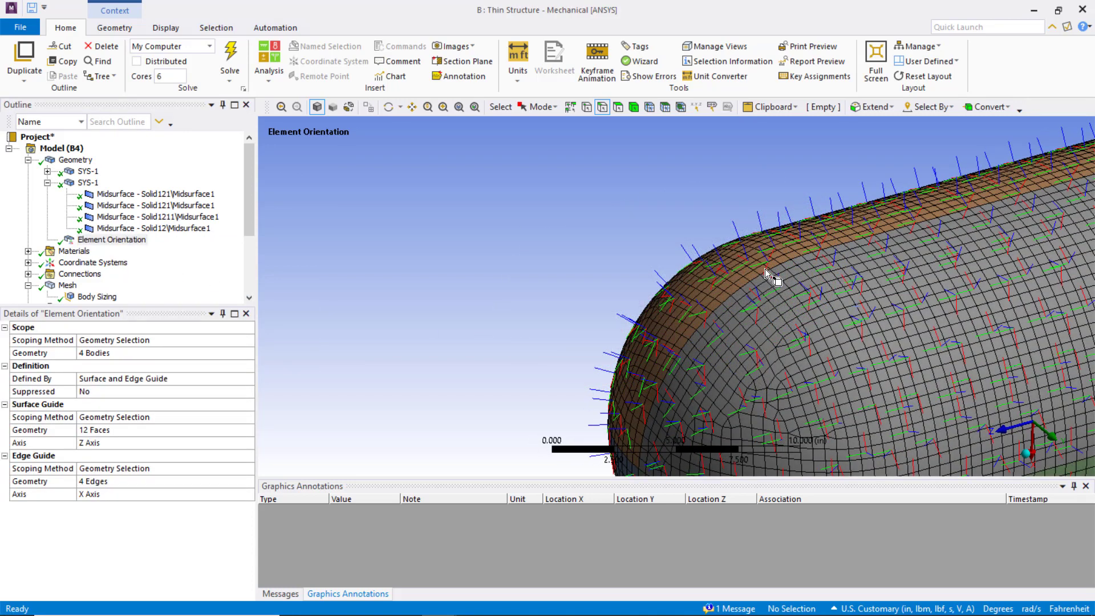
pyautogui.scroll(-1, 765, 273)
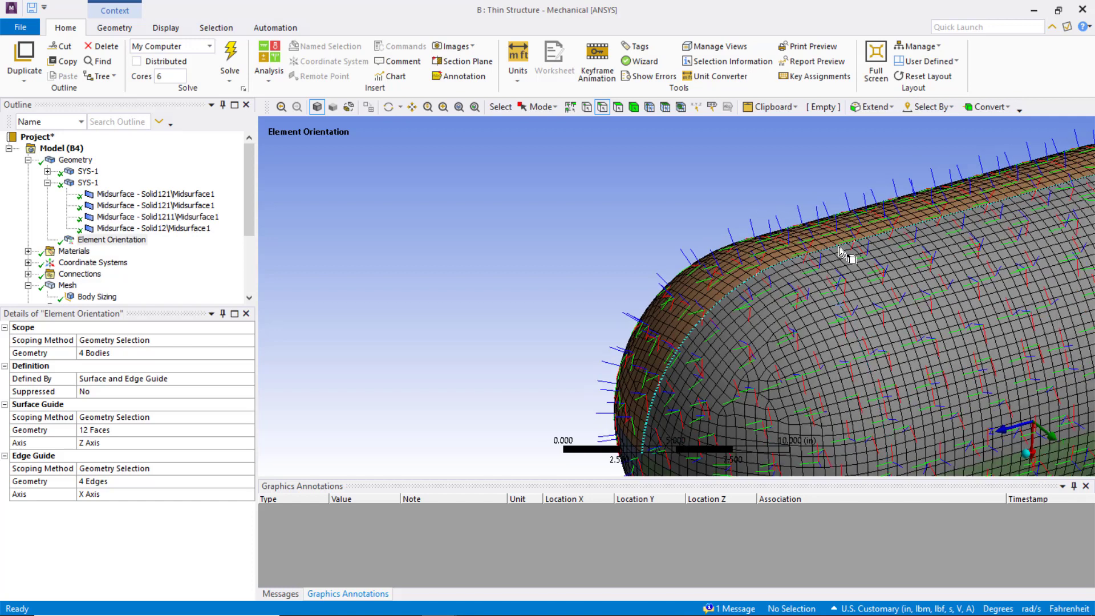
pyautogui.scroll(5, 909, 289)
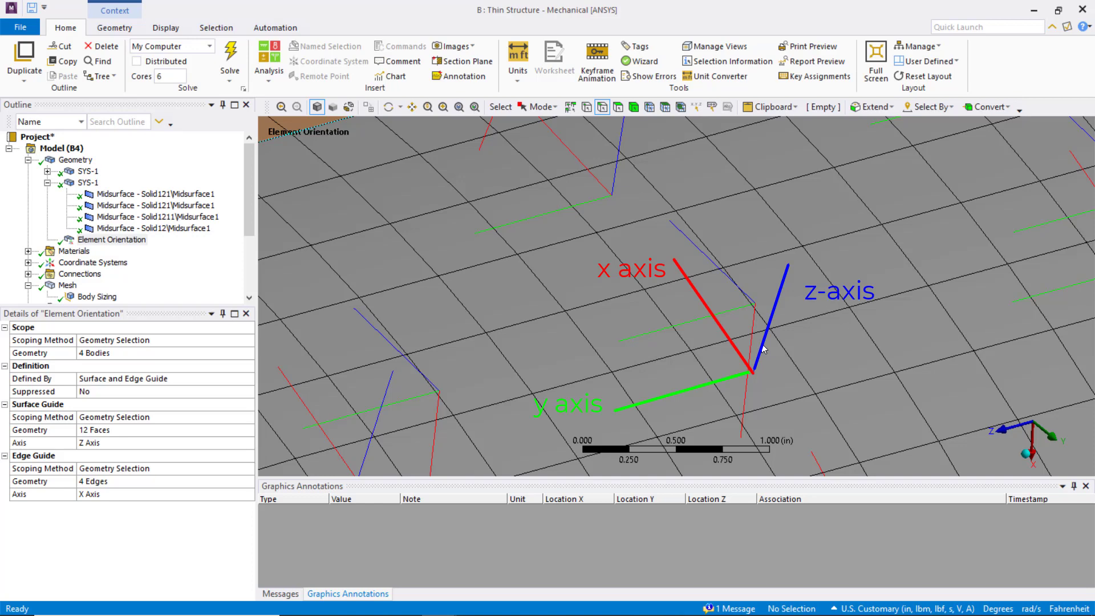
pyautogui.scroll(-5, 763, 349)
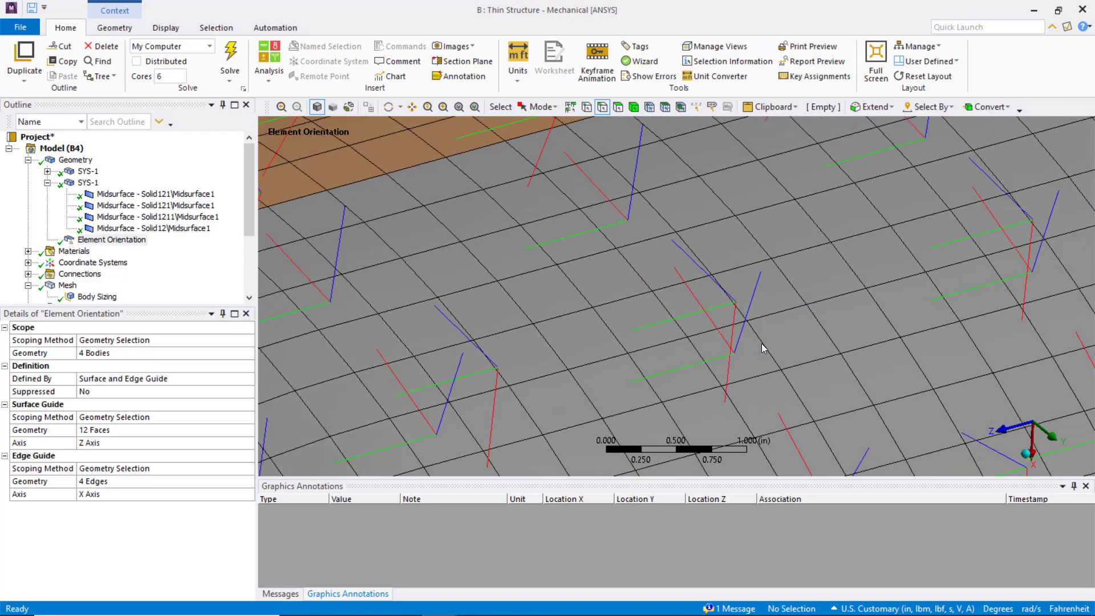
pyautogui.scroll(-6, 762, 344)
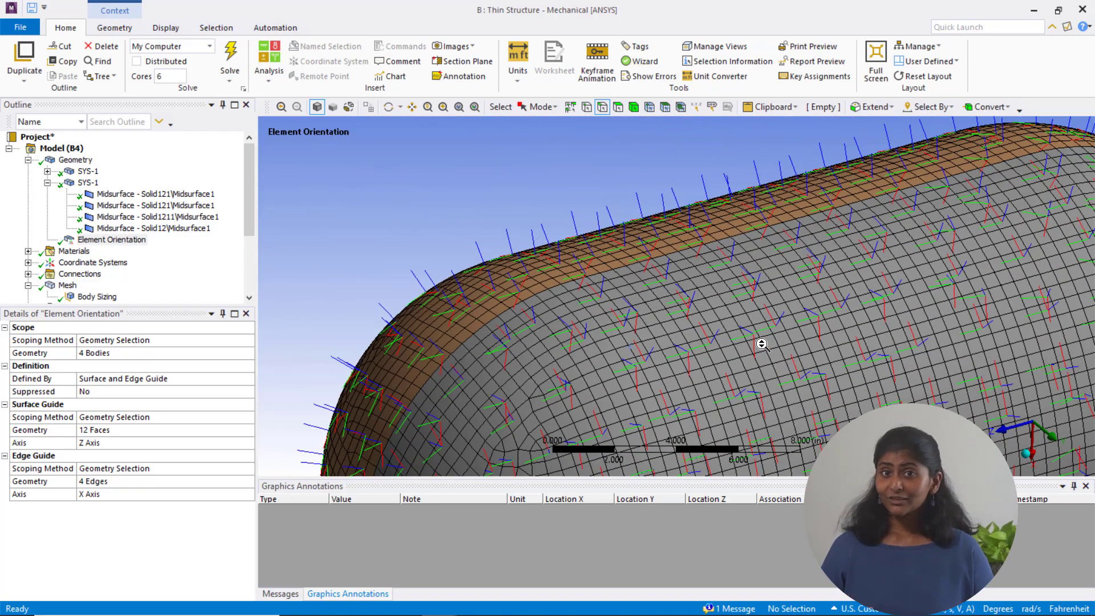
pyautogui.click(474, 108)
# Step: Scope the VesselPressure named selection to all 12 faces of the vessel shell, extending from one cylindrical face
pyautogui.scroll(-2, 74, 288)
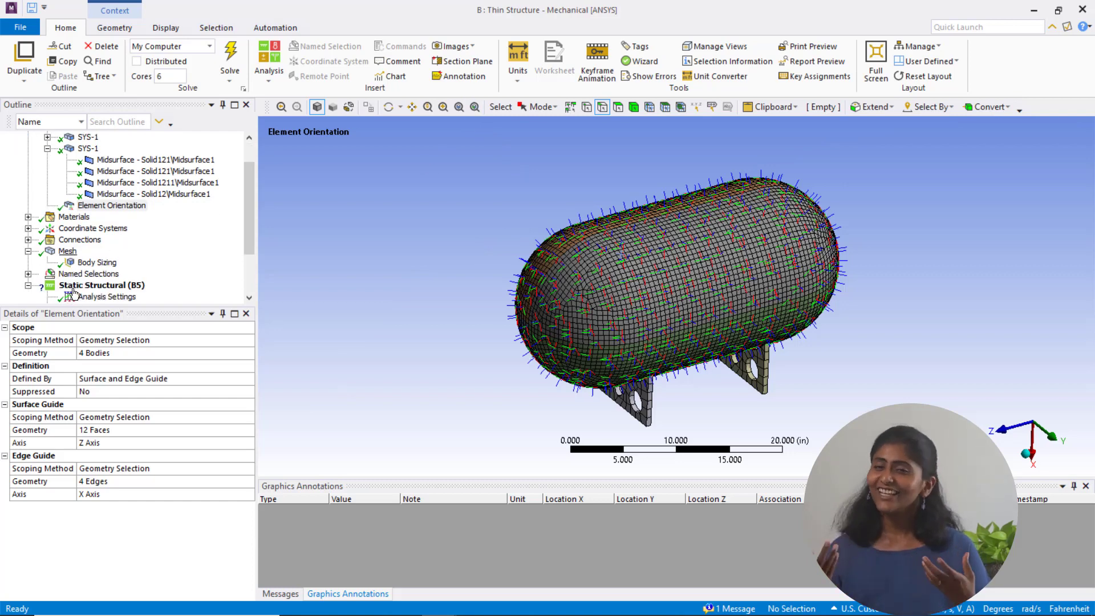
pyautogui.click(27, 239)
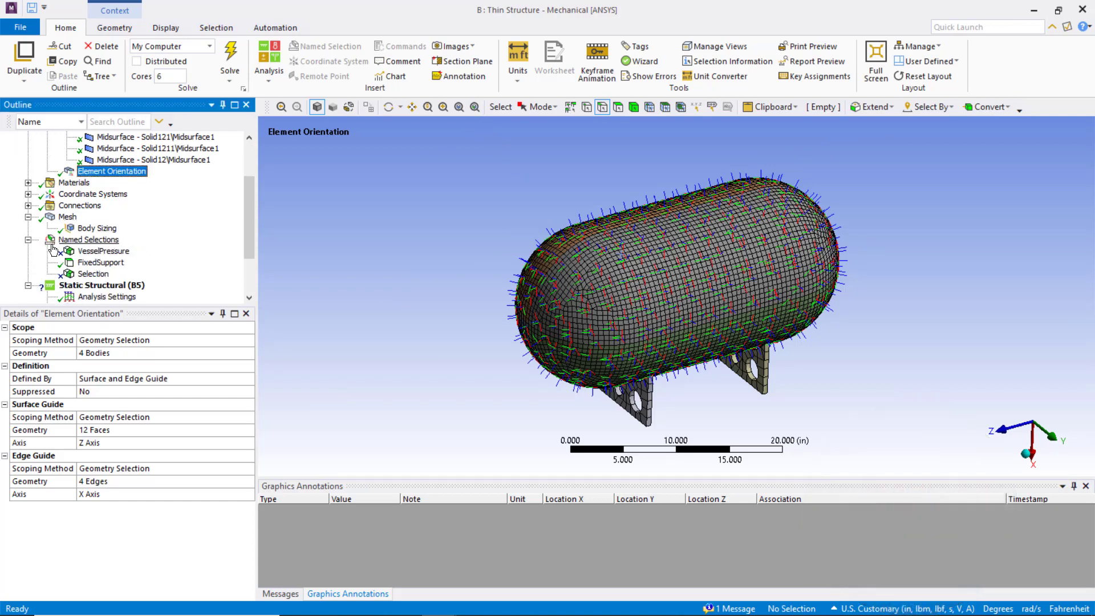
pyautogui.click(101, 254)
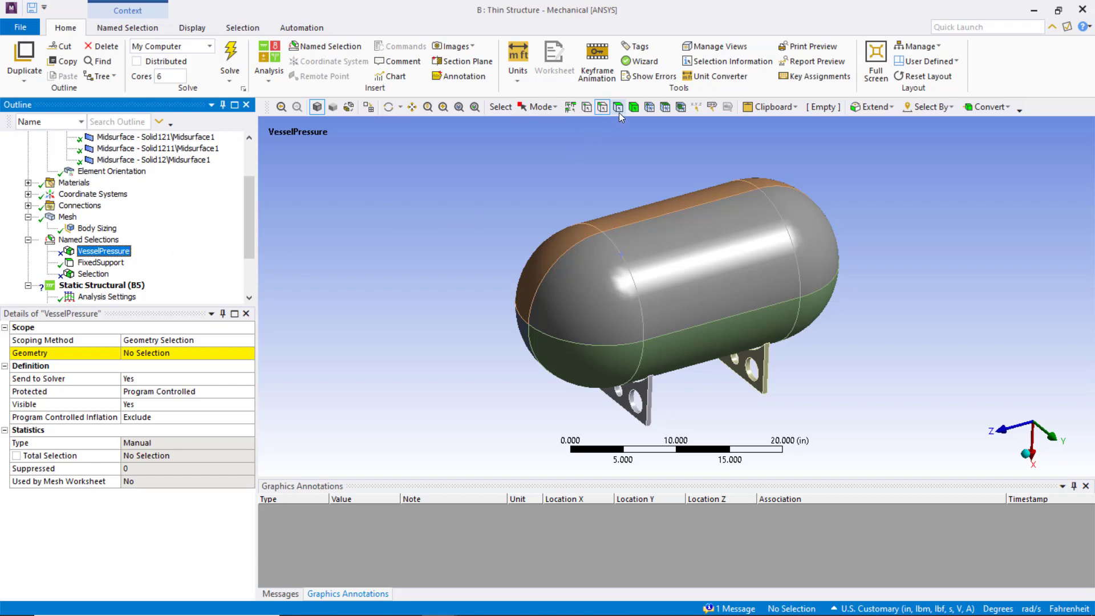
pyautogui.click(681, 238)
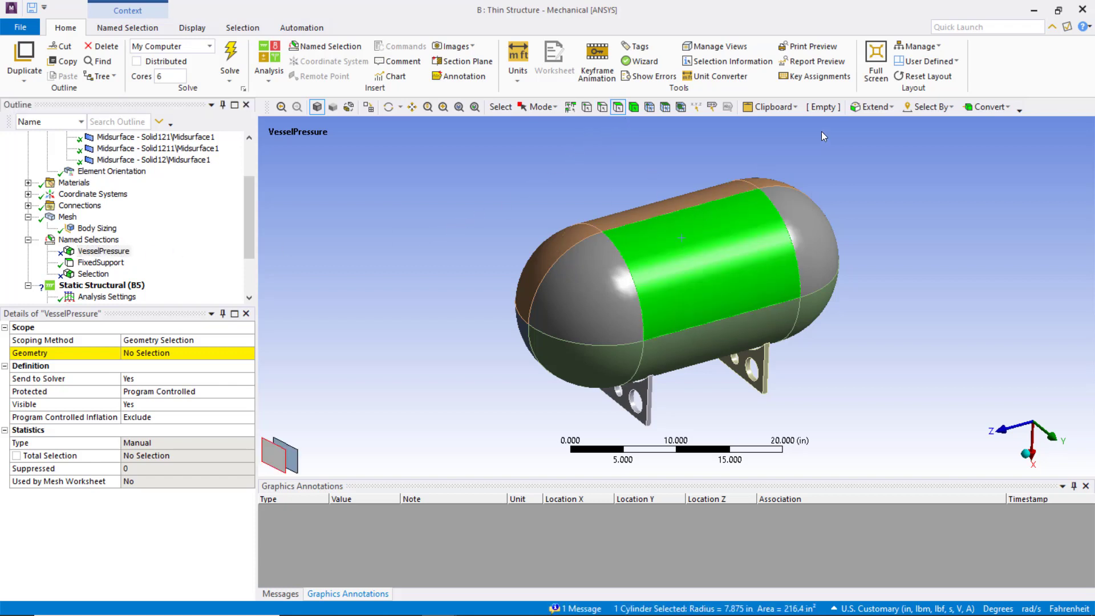
pyautogui.click(882, 110)
pyautogui.click(884, 122)
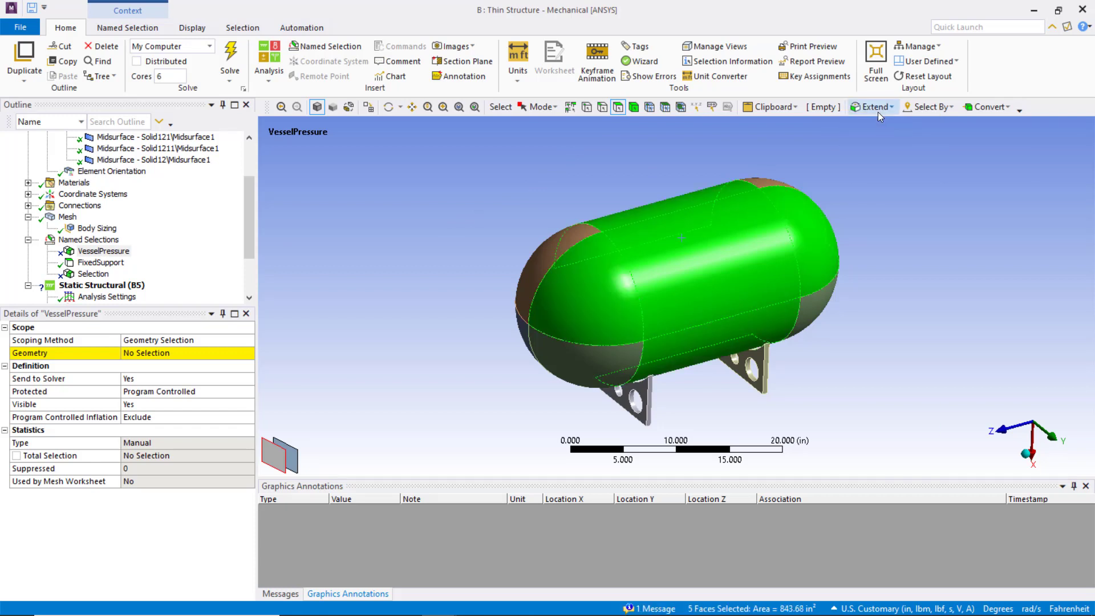
pyautogui.click(878, 110)
pyautogui.click(879, 140)
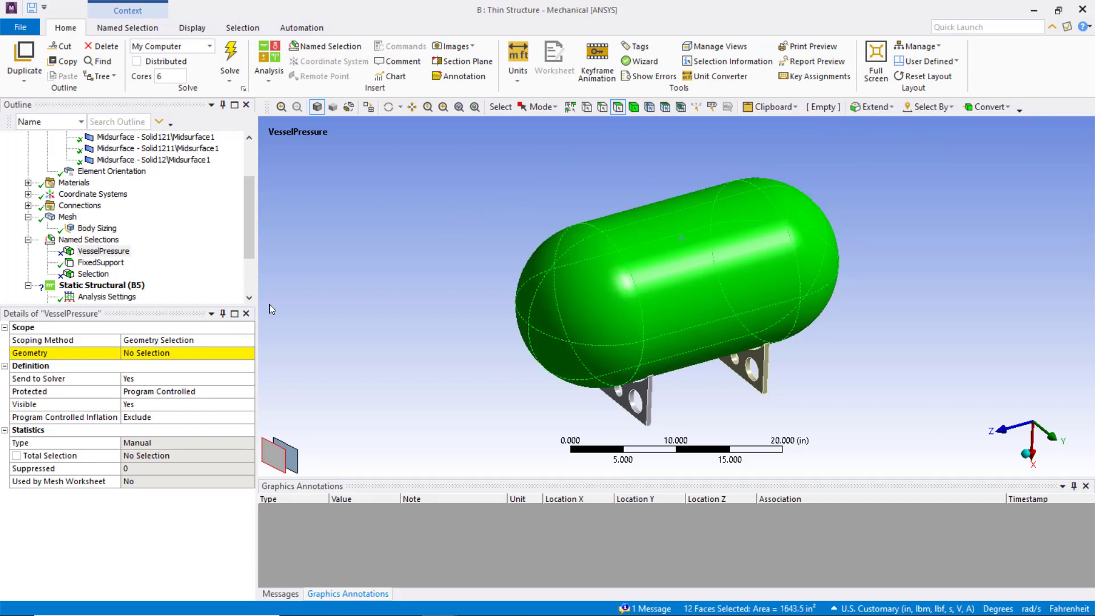
pyautogui.click(147, 354)
pyautogui.click(146, 354)
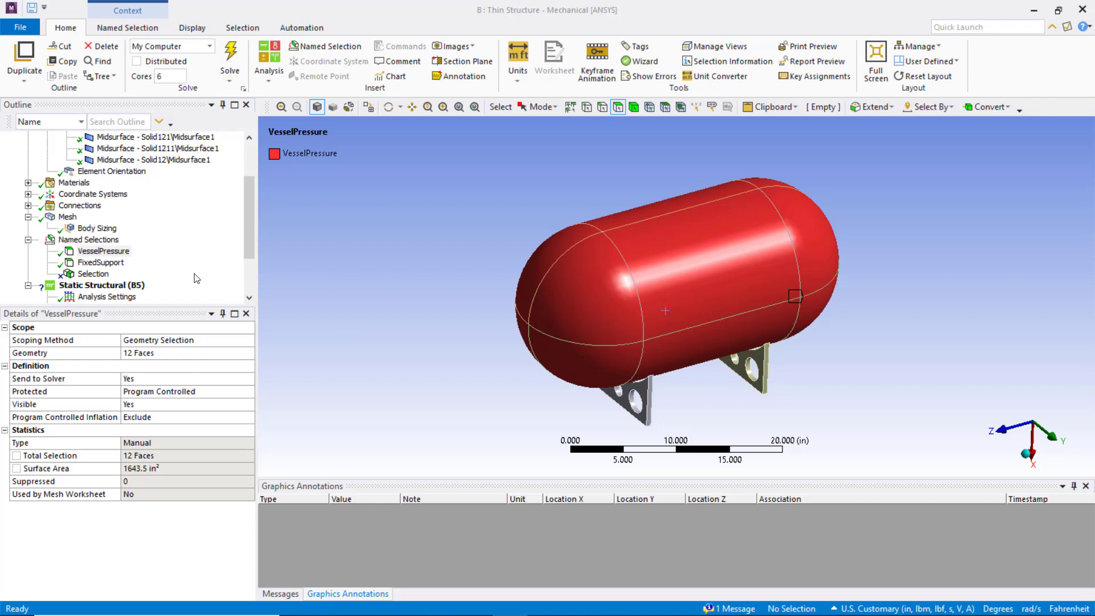
# Step: Insert a manual contact region of type Bonded in the Contacts group under Connections
pyautogui.click(28, 206)
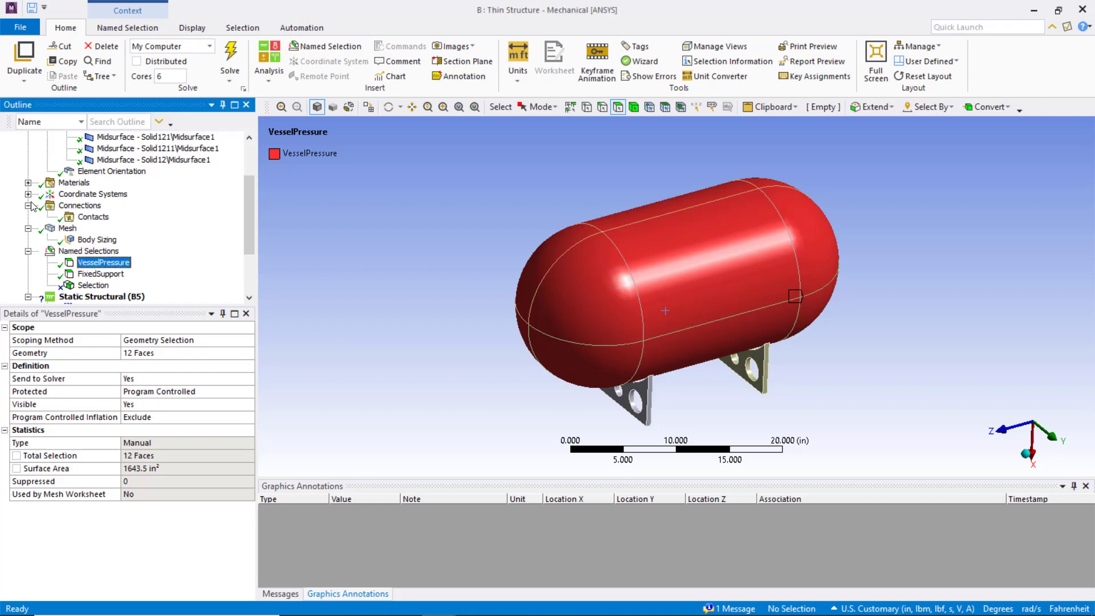
pyautogui.rightClick(93, 217)
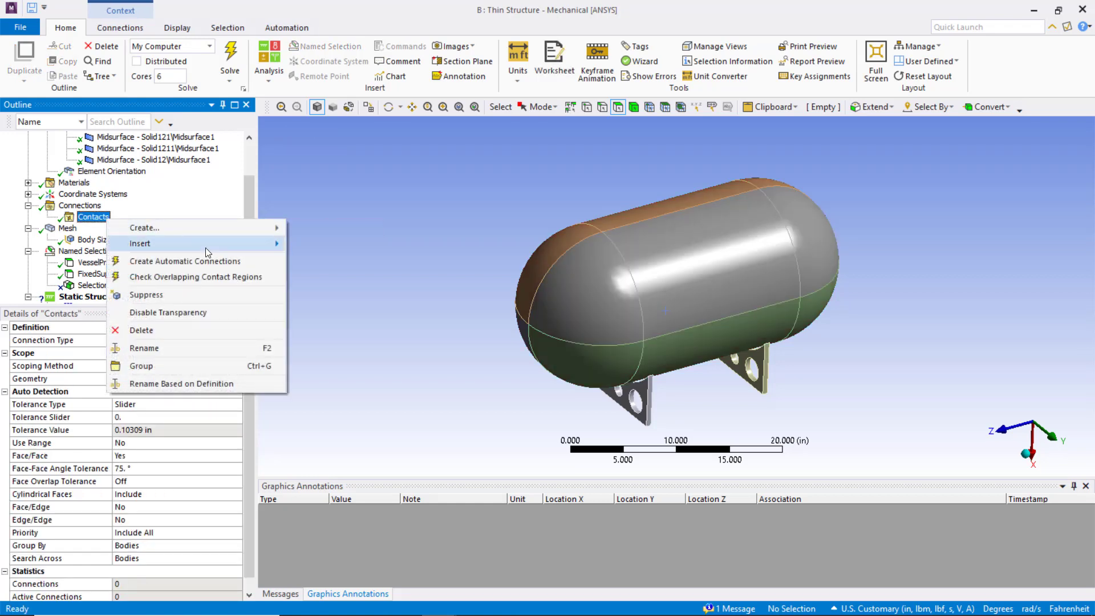
pyautogui.moveTo(228, 244)
pyautogui.click(327, 261)
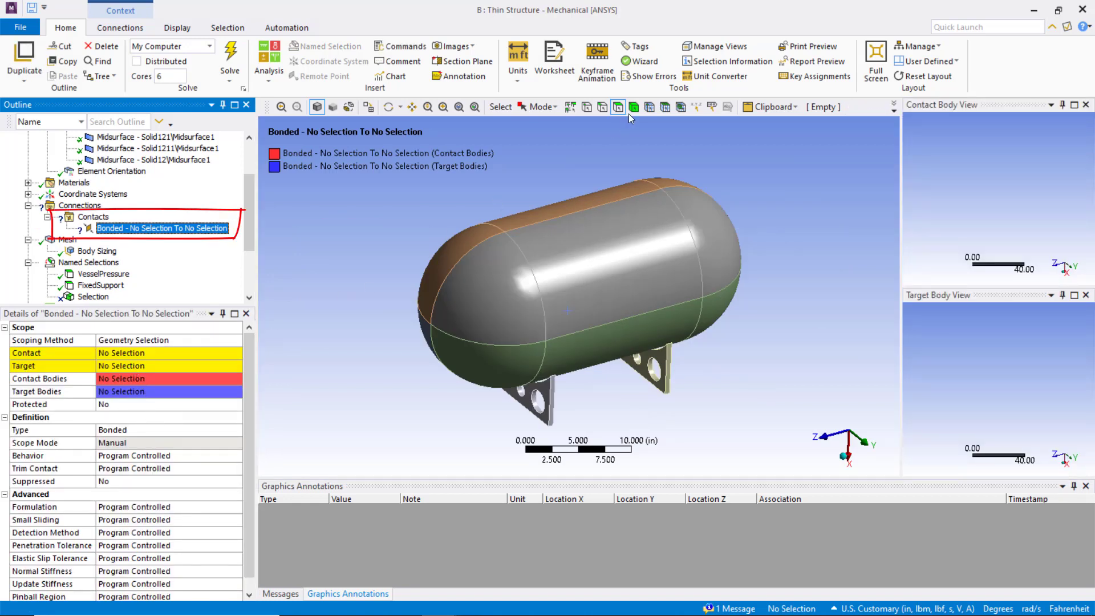
# Step: Assign the two lower cylindrical vessel faces above the supports as the contact side of the bonded region
pyautogui.moveTo(621, 253); pyautogui.dragTo(593, 225, button='middle')
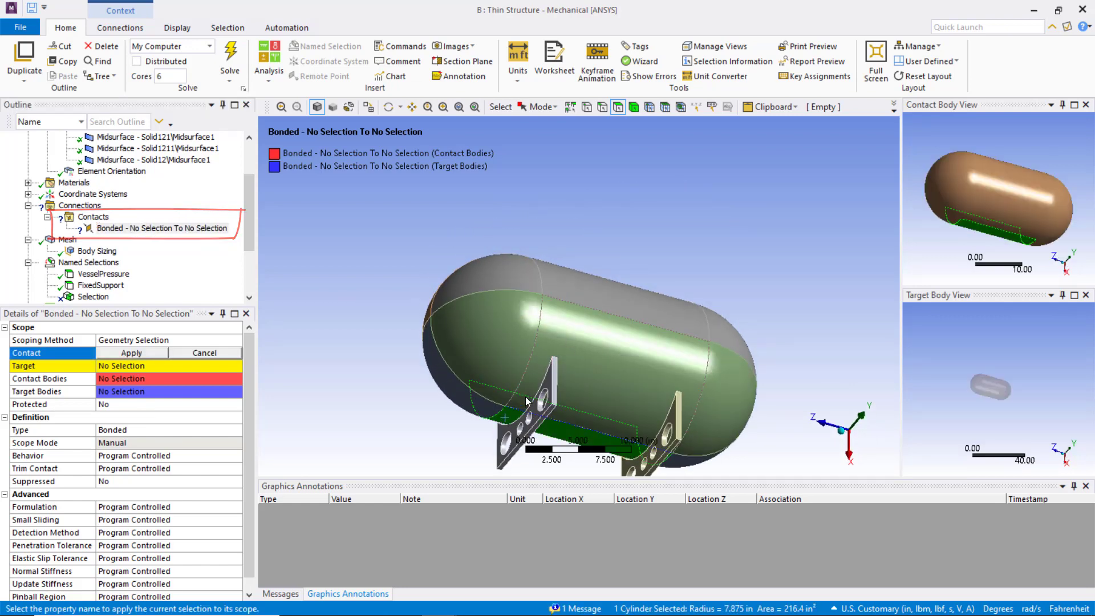
pyautogui.click(538, 375)
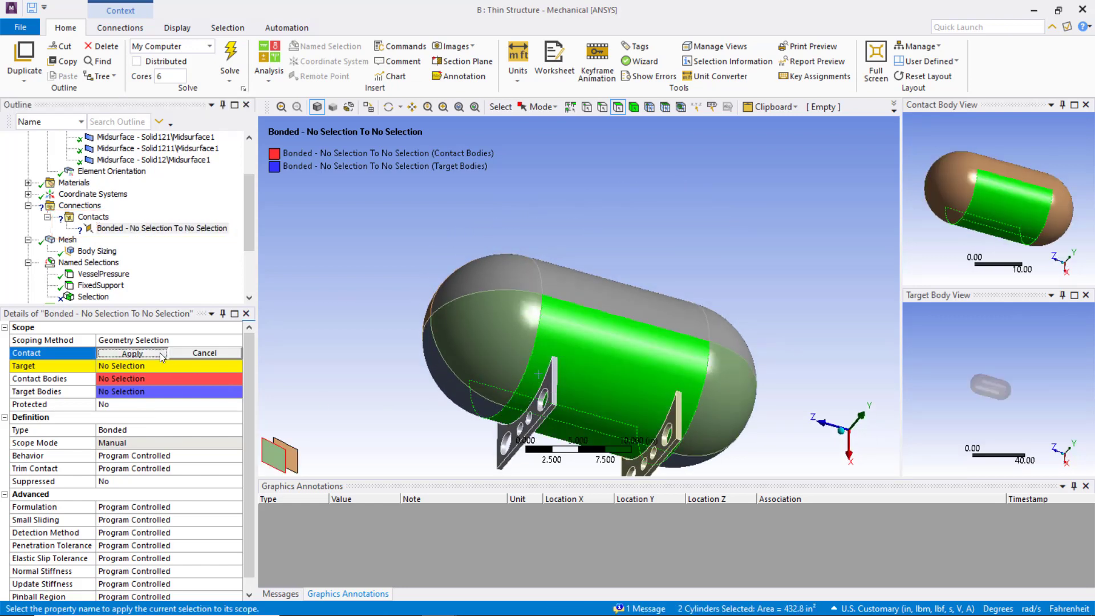
pyautogui.click(132, 353)
# Step: Assign the curved saddle face of the front support as the target side of the bonded region
pyautogui.click(502, 420)
pyautogui.moveTo(573, 391); pyautogui.dragTo(502, 394, button='middle')
pyautogui.click(191, 367)
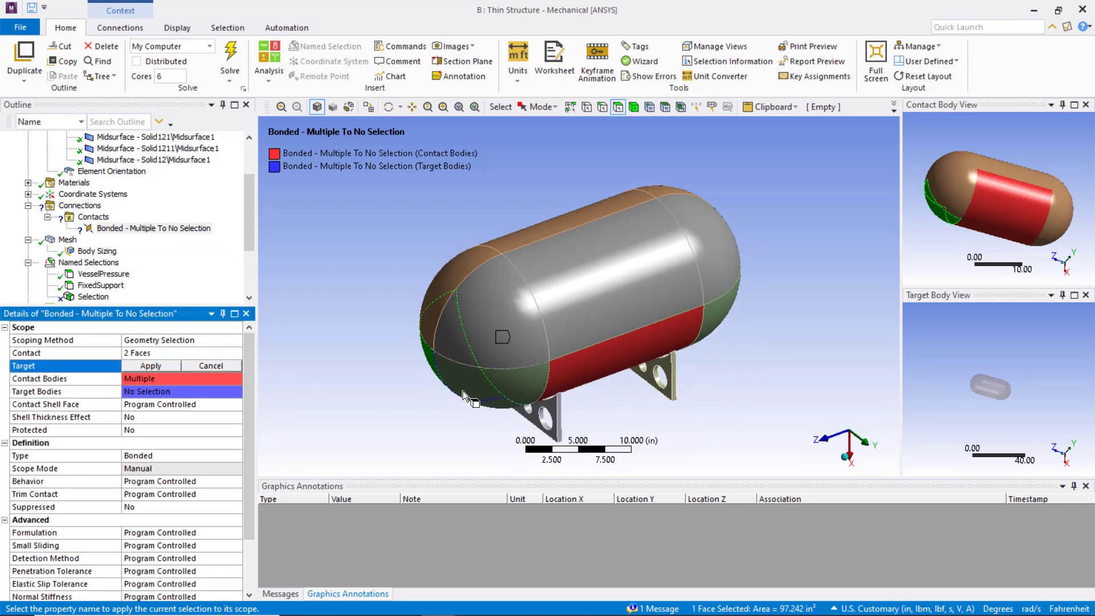
pyautogui.click(549, 405)
pyautogui.scroll(5, 964, 406)
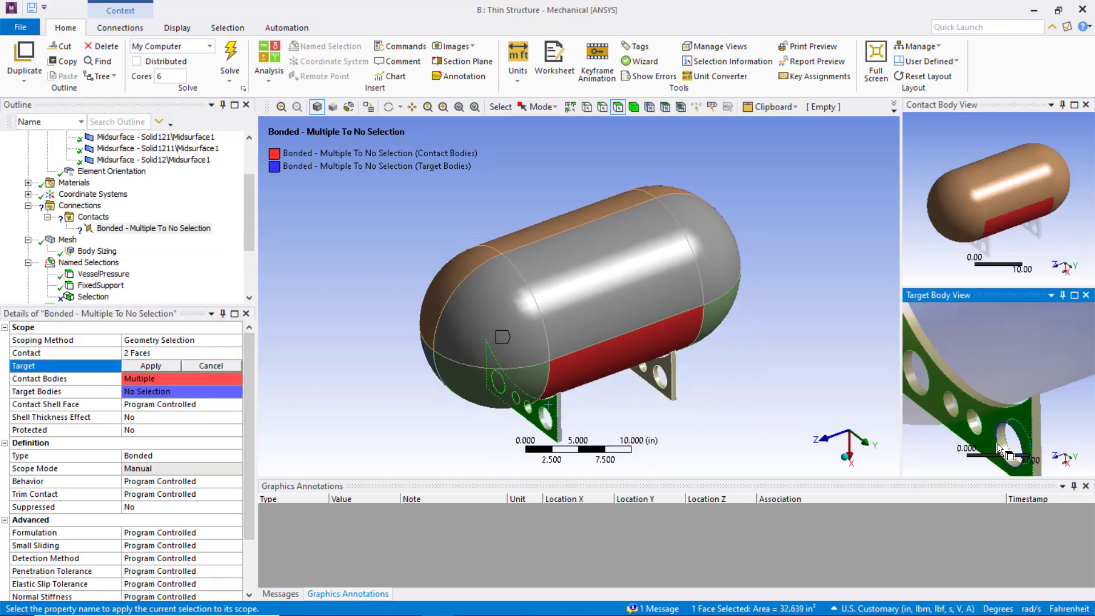
pyautogui.click(981, 397)
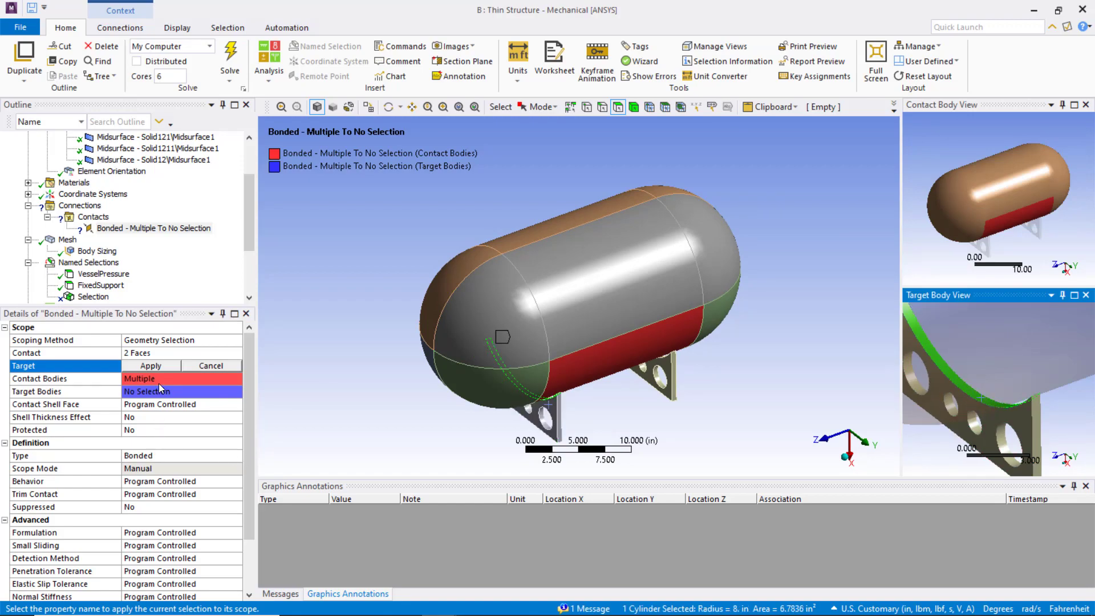
pyautogui.click(150, 365)
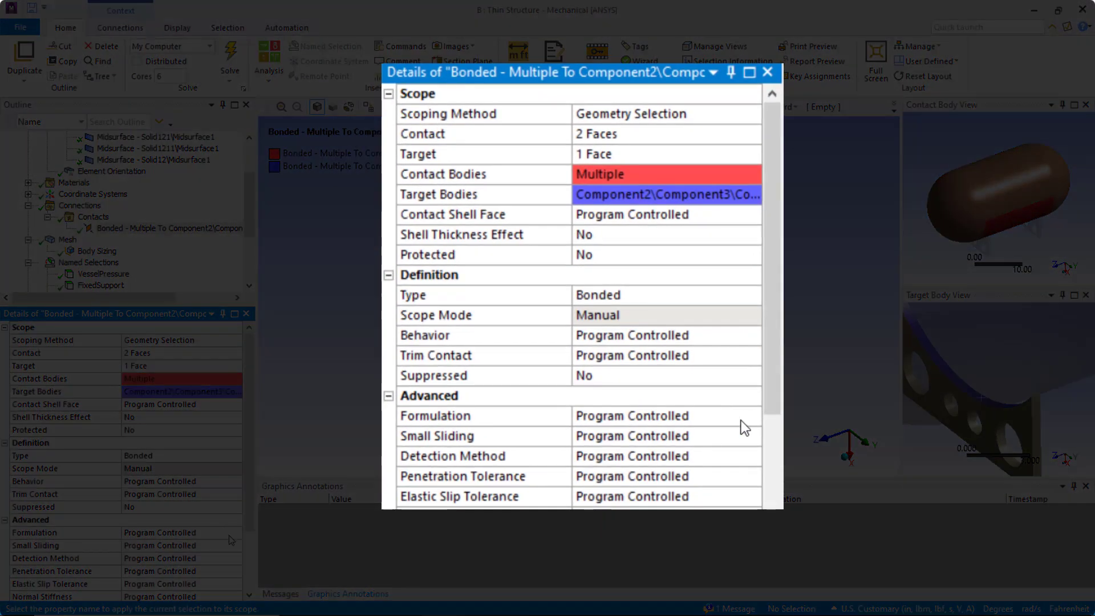
# Step: Set the bonded contact's formulation to MPC and its constraint type to Projected, Uncoupled U to ROT
pyautogui.click(231, 534)
pyautogui.click(235, 534)
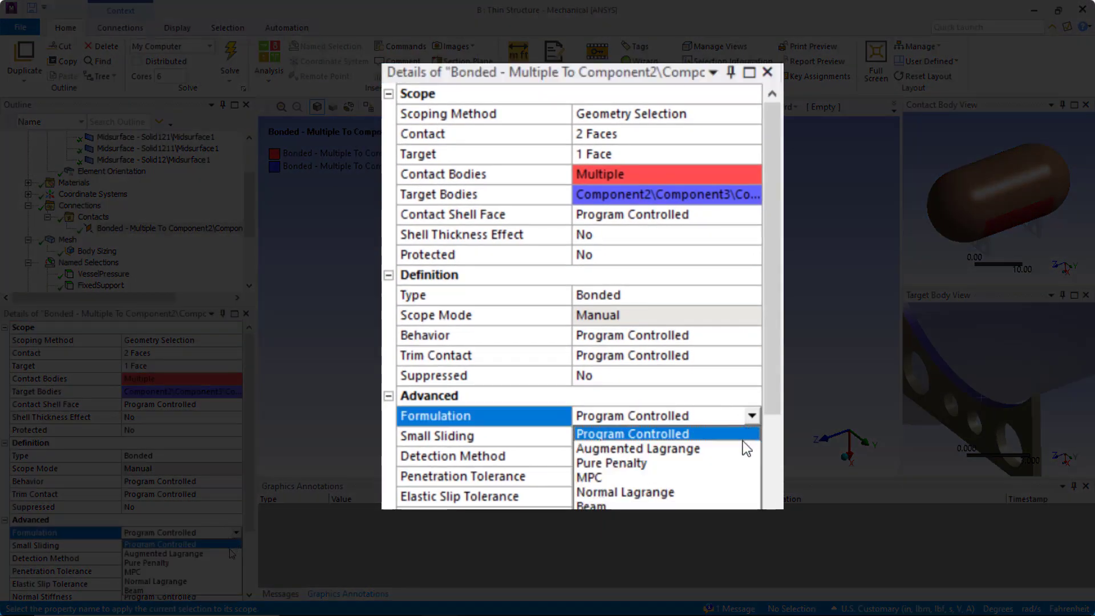
pyautogui.click(223, 572)
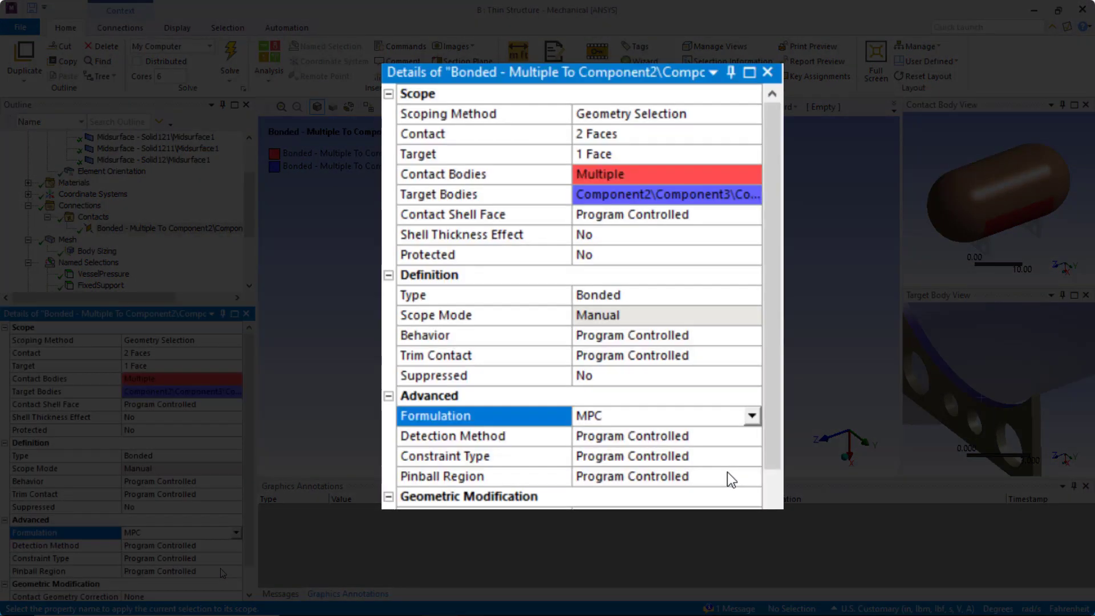
pyautogui.click(213, 557)
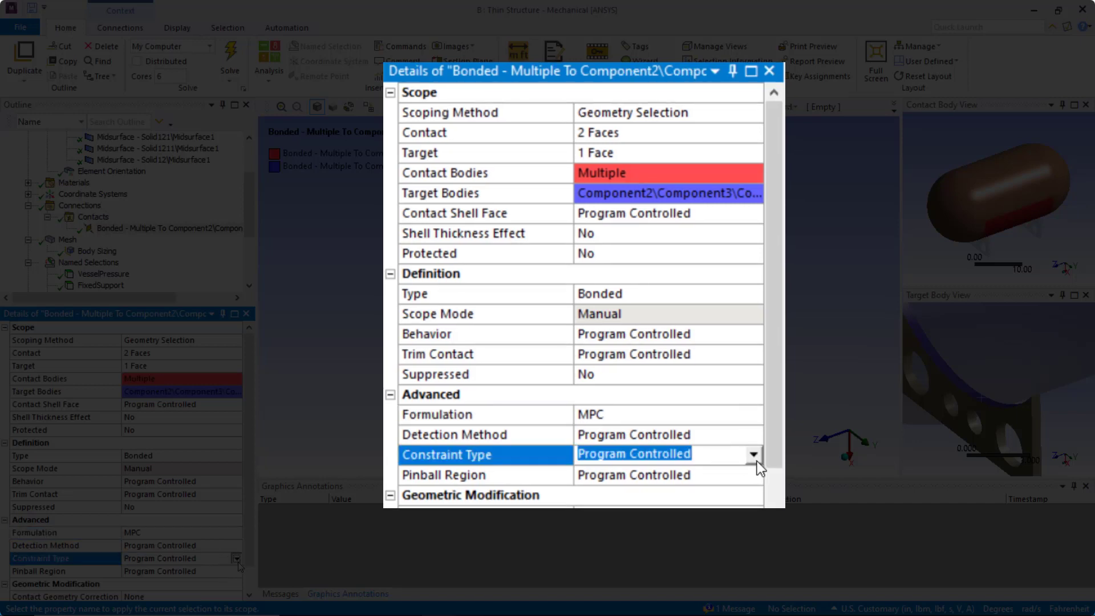
pyautogui.click(236, 559)
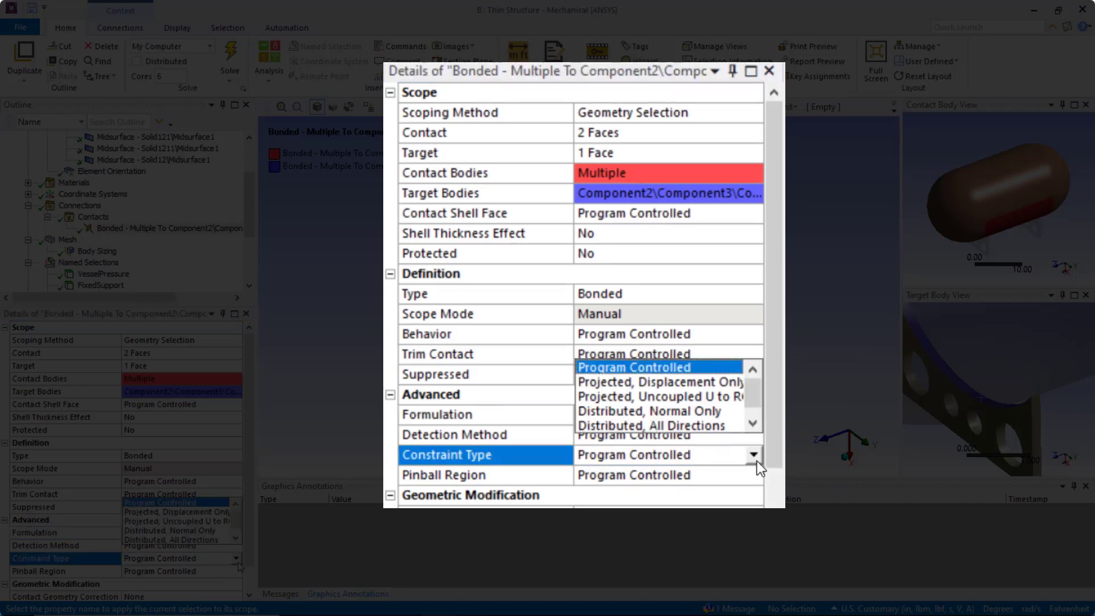
pyautogui.click(227, 522)
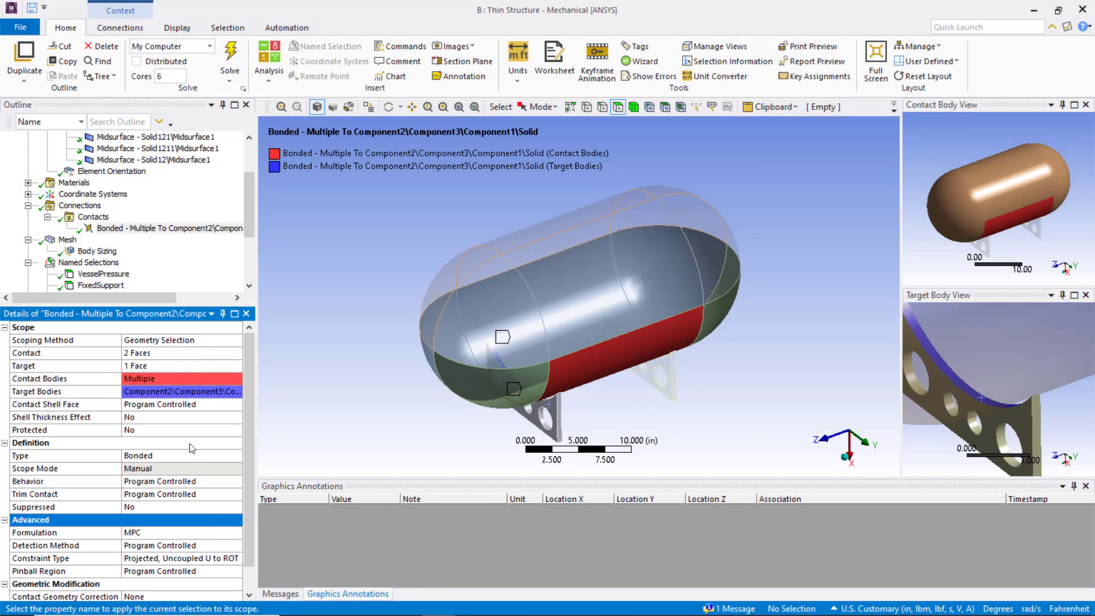
# Step: Duplicate the bonded contact region and assign the curved saddle face of the rear support as the copy's target
pyautogui.rightClick(217, 230)
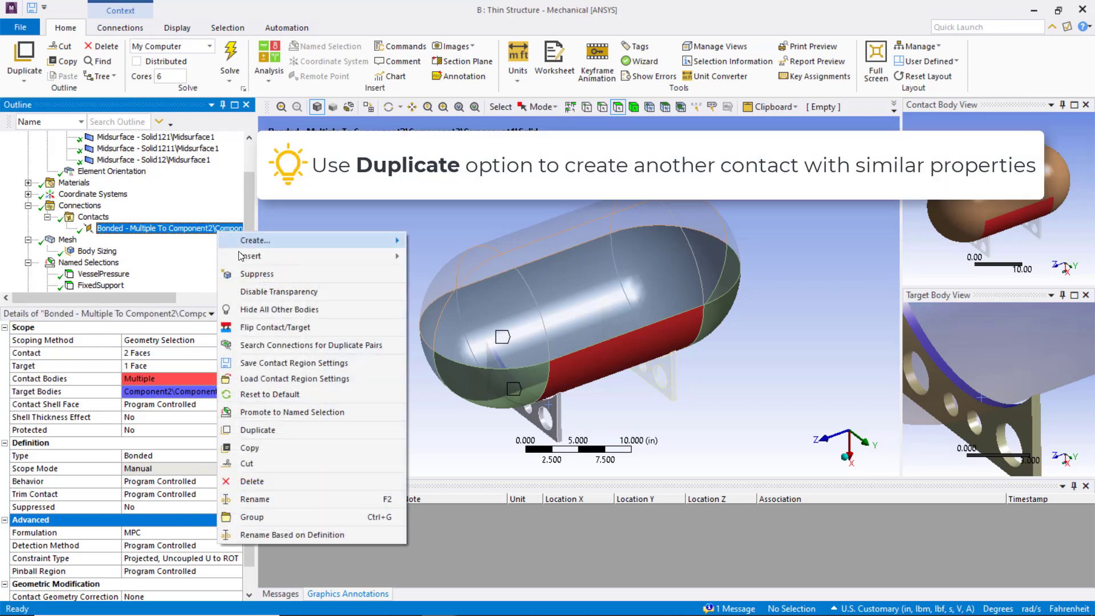
pyautogui.click(288, 430)
pyautogui.click(171, 366)
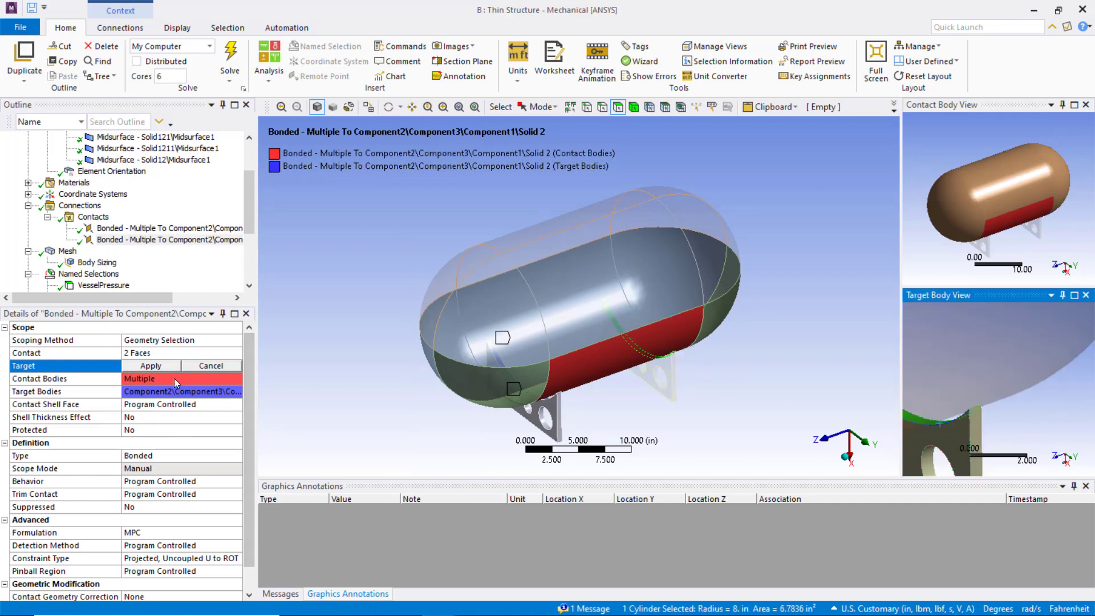
pyautogui.click(151, 365)
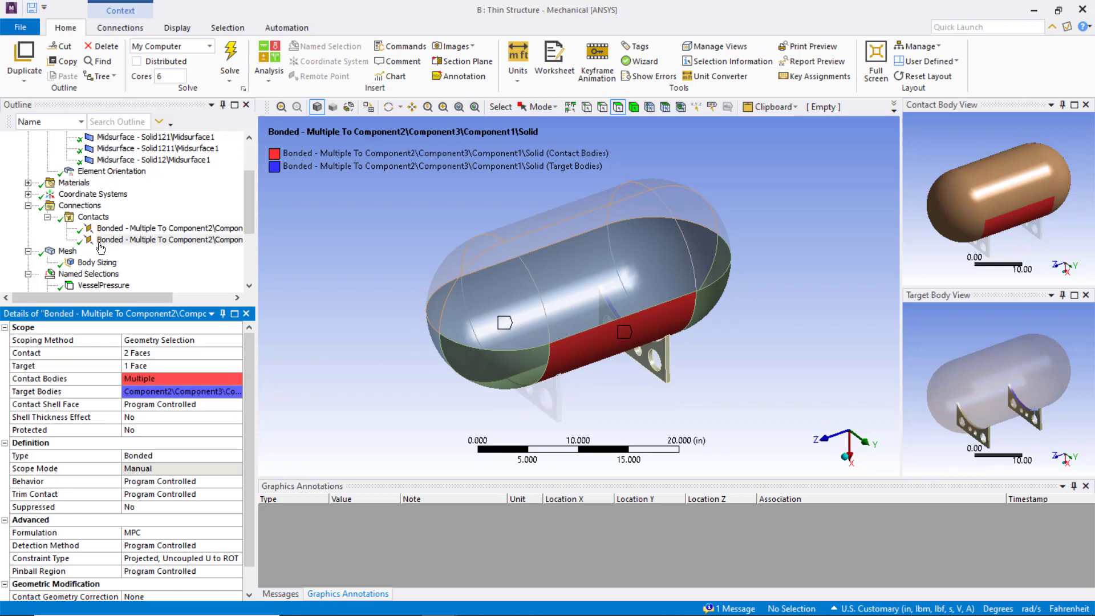
# Step: Examine the Fixed Support condition scoped to the FixedSupport named selection on the base faces of the supports
pyautogui.scroll(-3, 65, 239)
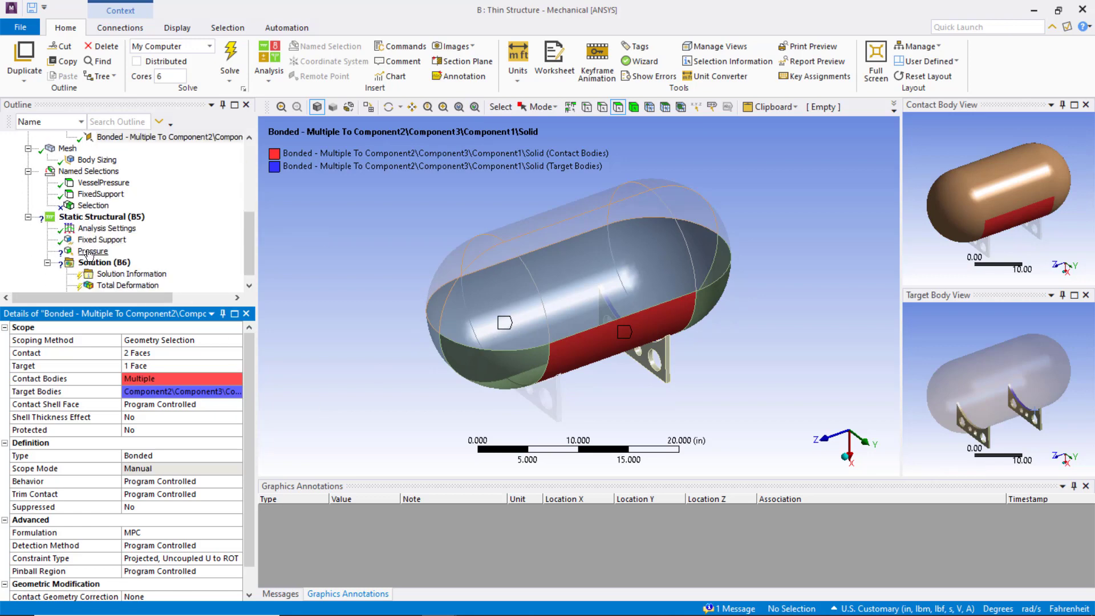
pyautogui.click(102, 240)
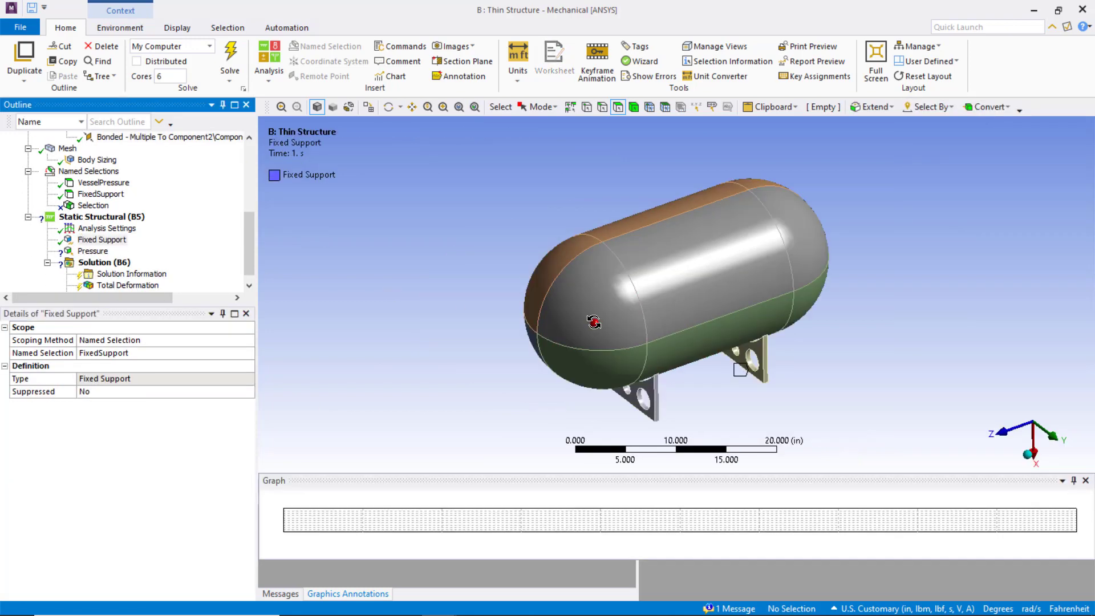
pyautogui.moveTo(594, 324); pyautogui.dragTo(587, 292, button='middle')
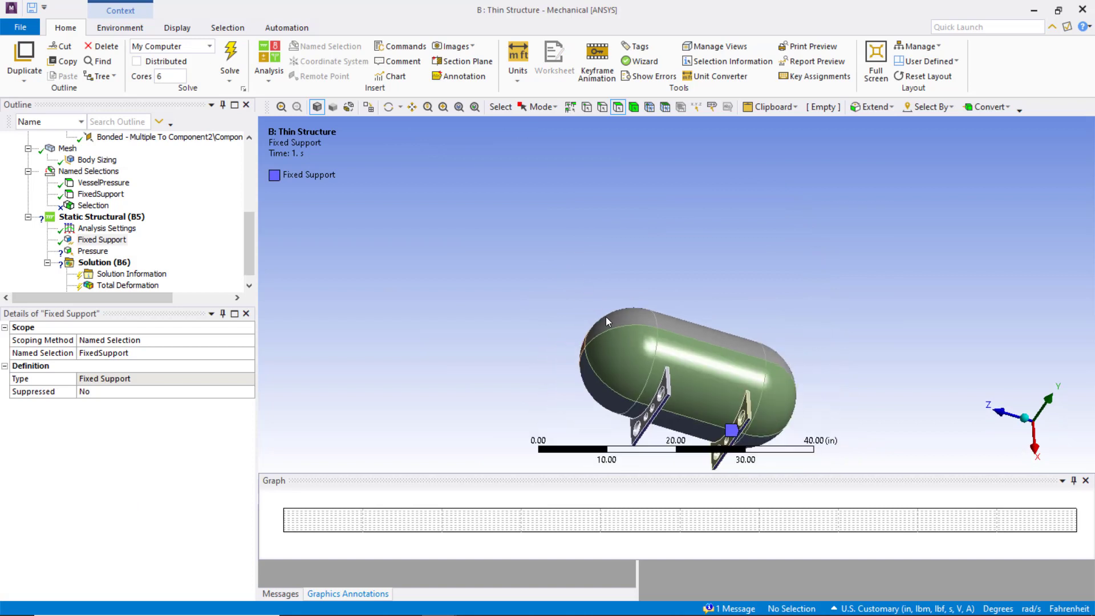
pyautogui.scroll(2, 538, 263)
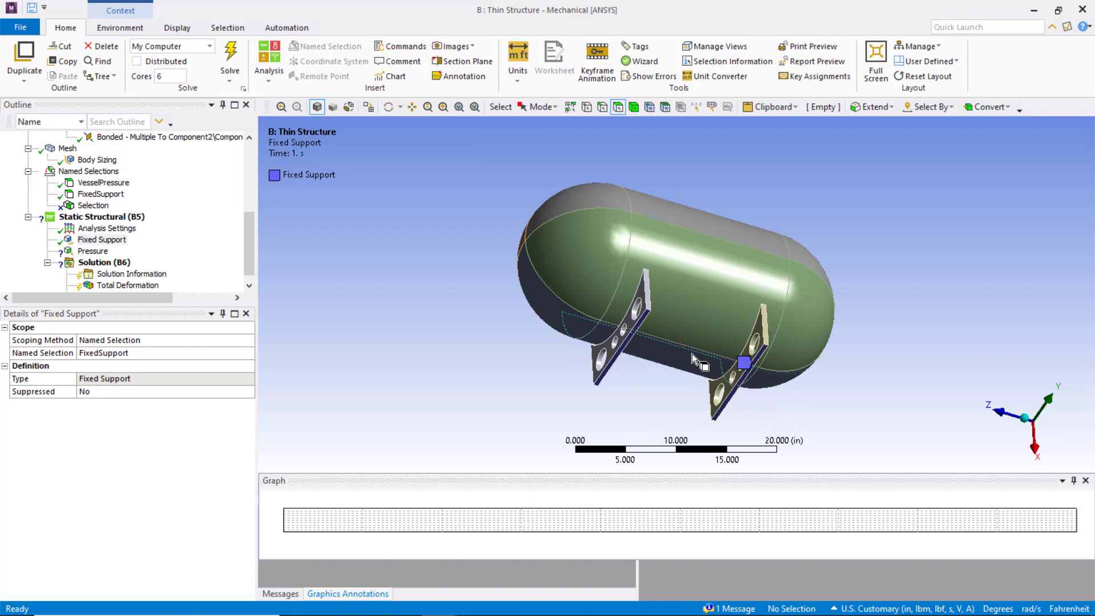
pyautogui.moveTo(680, 317); pyautogui.dragTo(690, 406, button='middle')
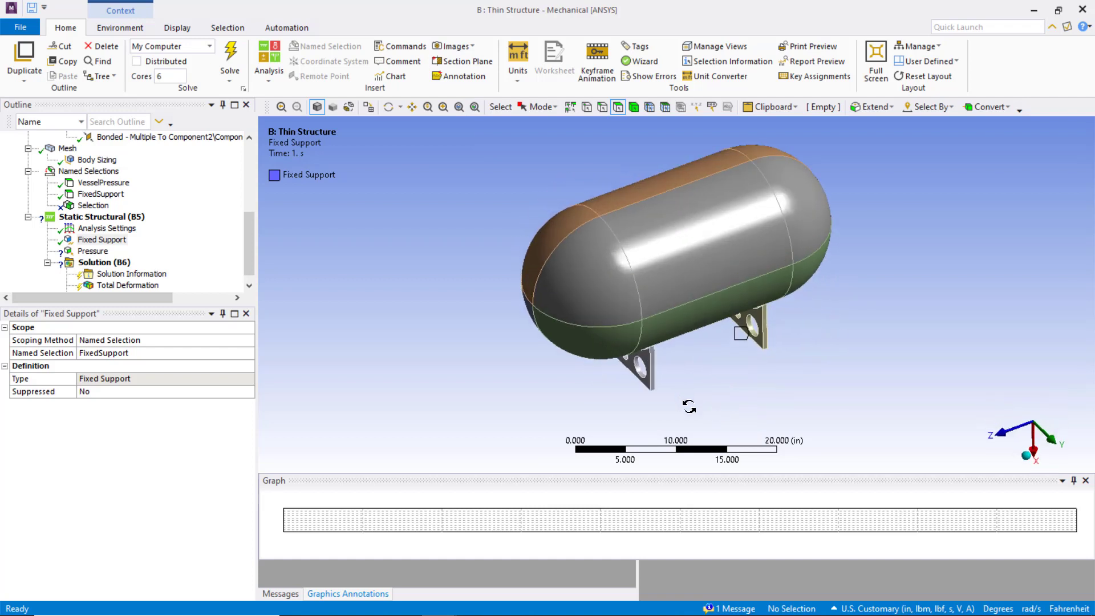
pyautogui.click(475, 107)
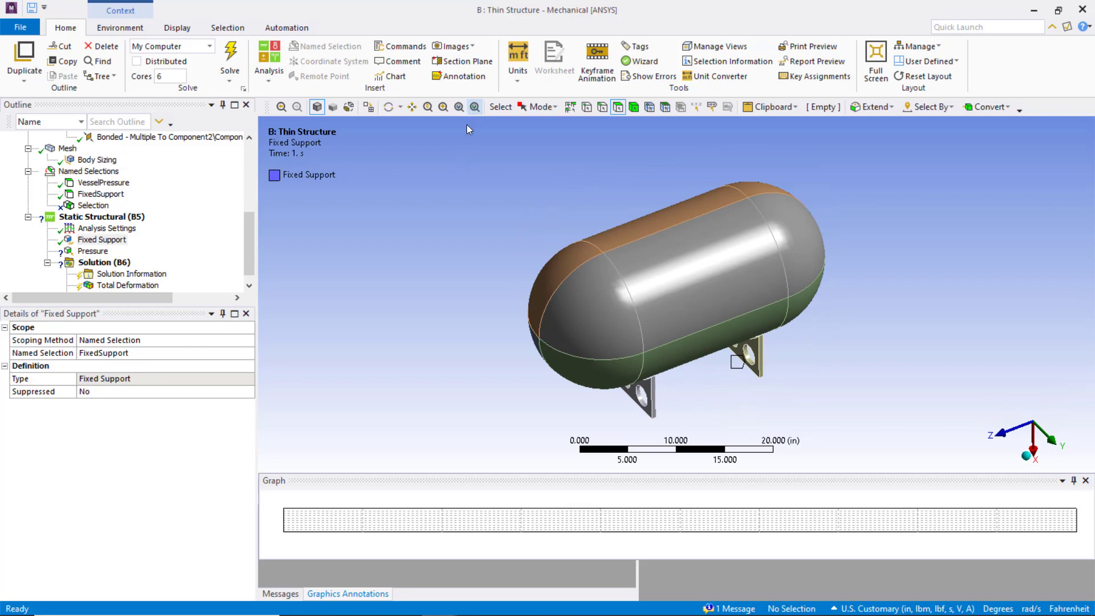
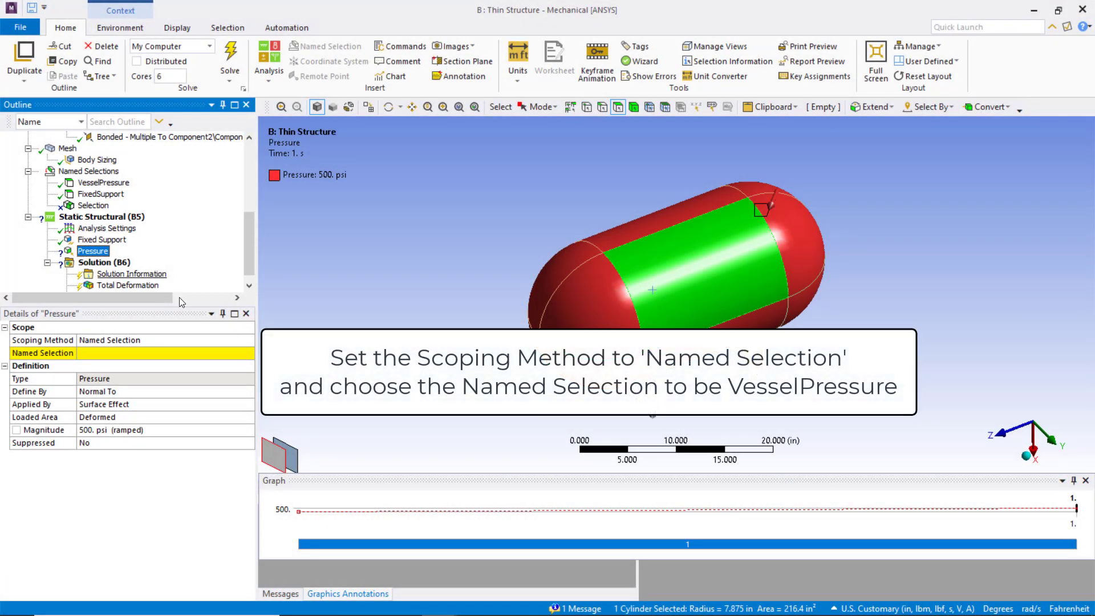
# Step: Scope the Pressure load to the VesselPressure named selection and set its magnitude to -488.4 psi
pyautogui.click(234, 357)
pyautogui.click(248, 353)
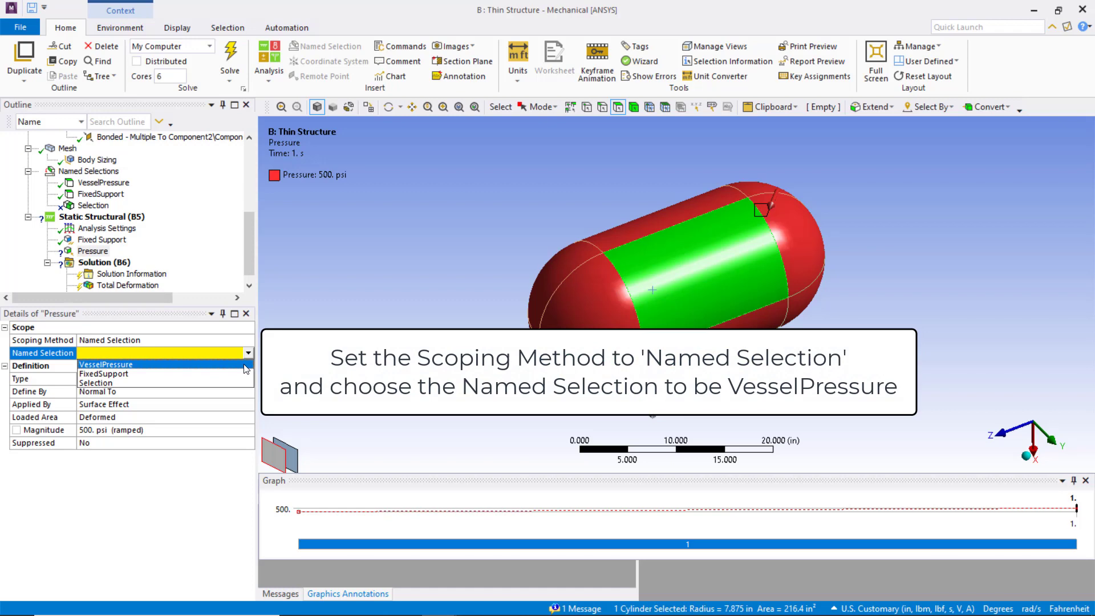
pyautogui.click(246, 365)
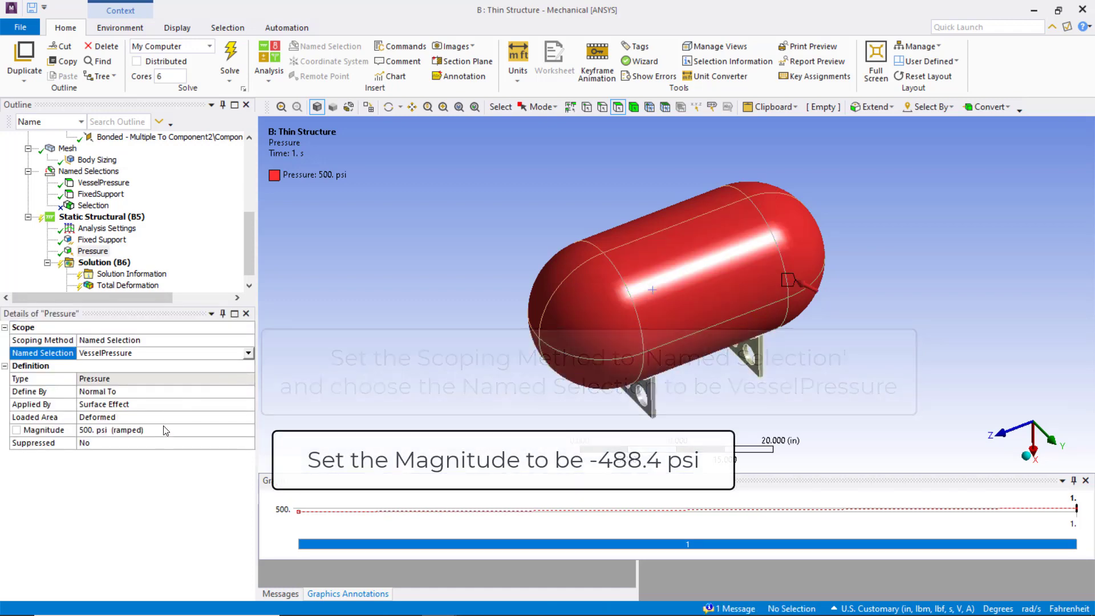
pyautogui.click(164, 429)
pyautogui.write('-488')
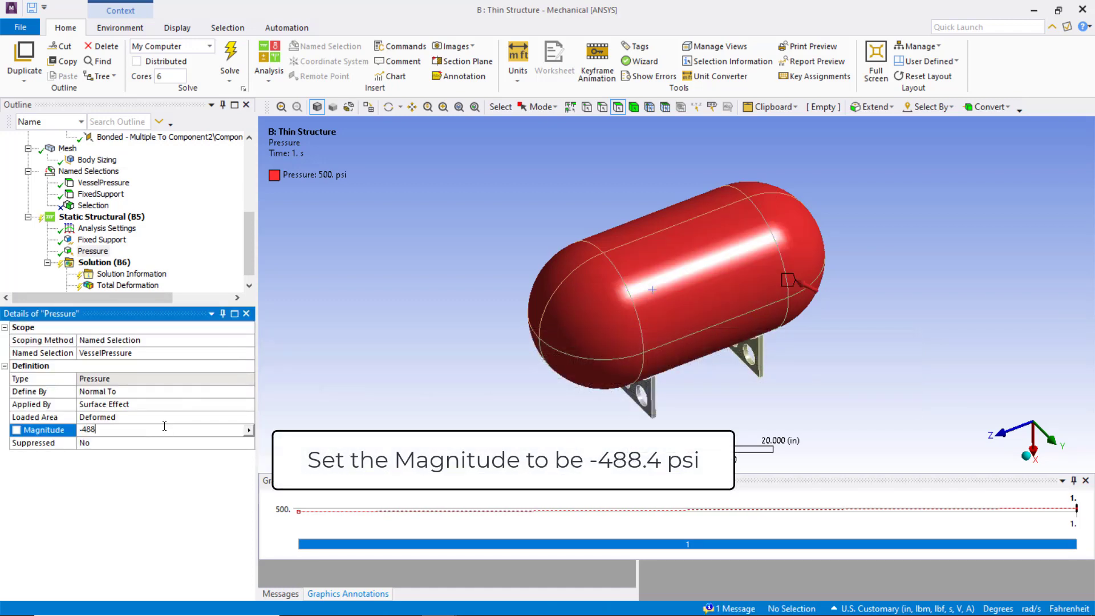
pyautogui.write('.4')
pyautogui.press('Return')
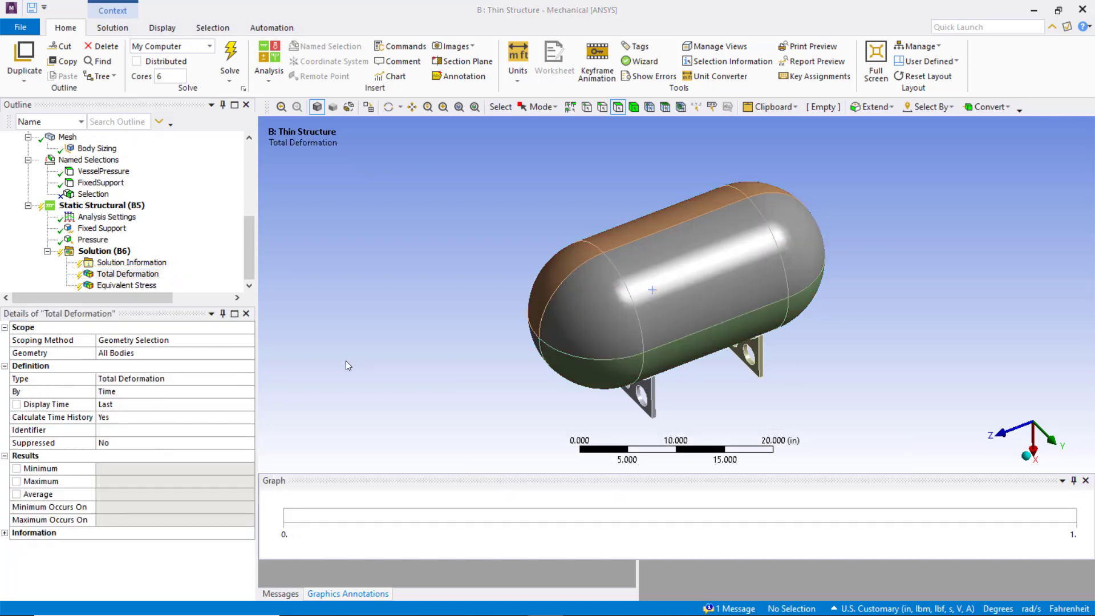
# Step: Insert a Bending Stress result under Solution (B6)
pyautogui.rightClick(132, 258)
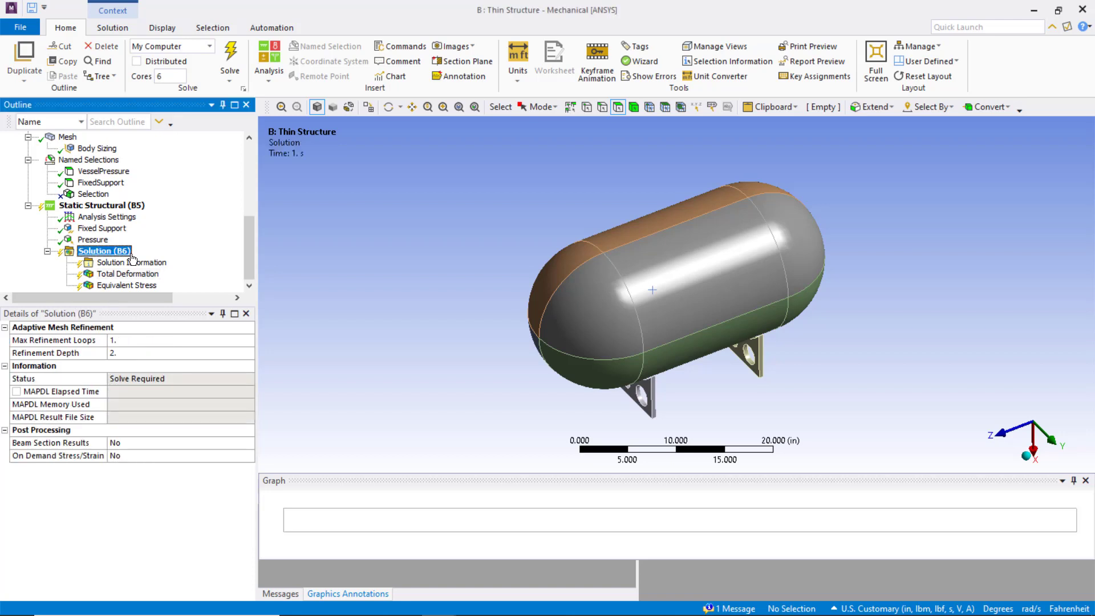
pyautogui.moveTo(152, 263)
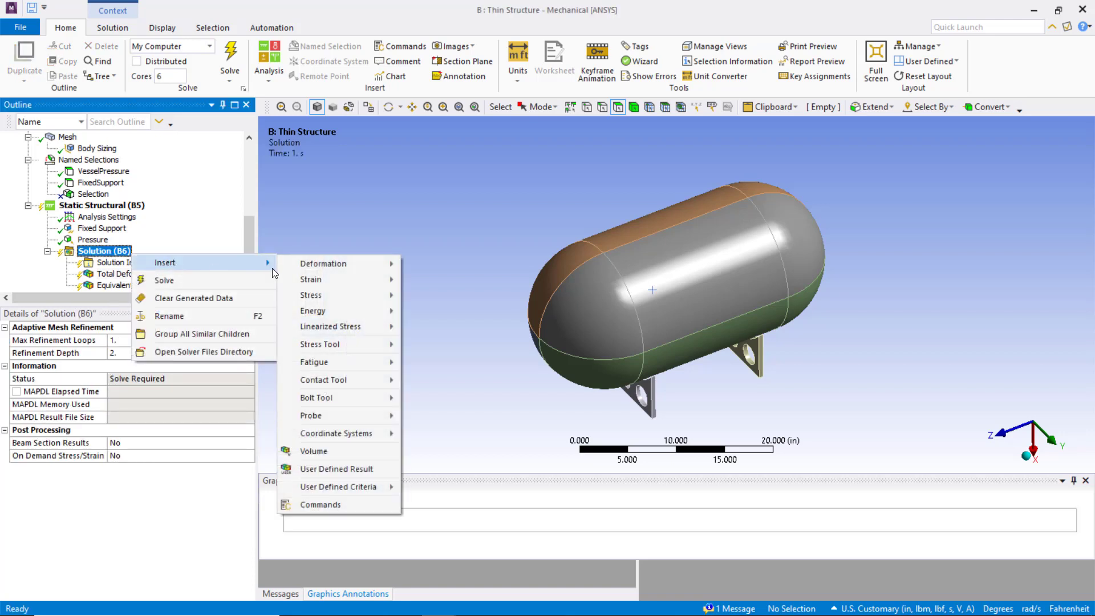
pyautogui.moveTo(336, 294)
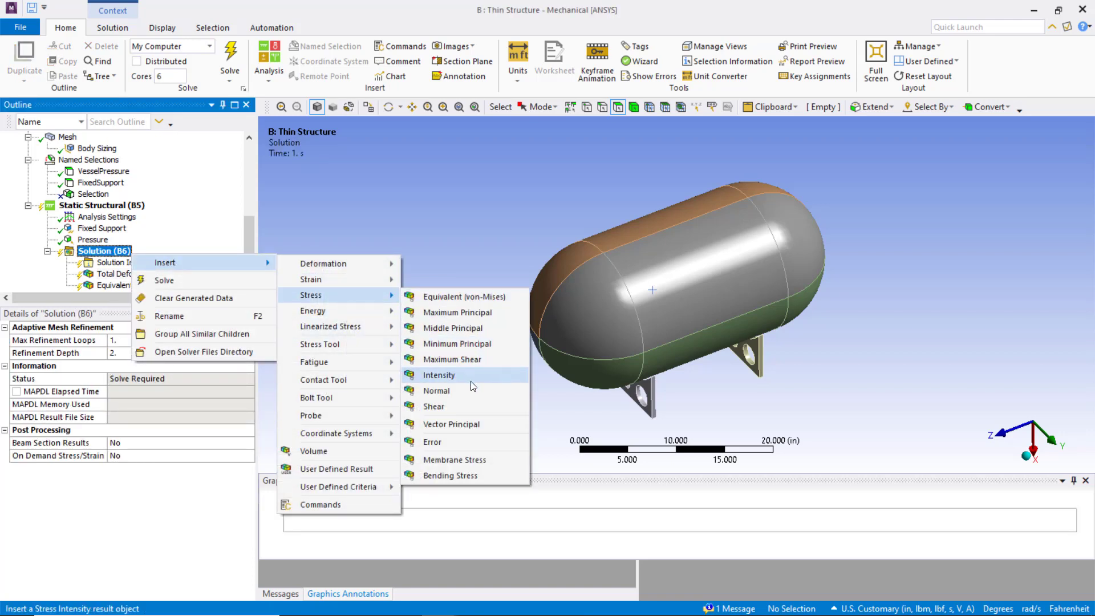
pyautogui.click(469, 477)
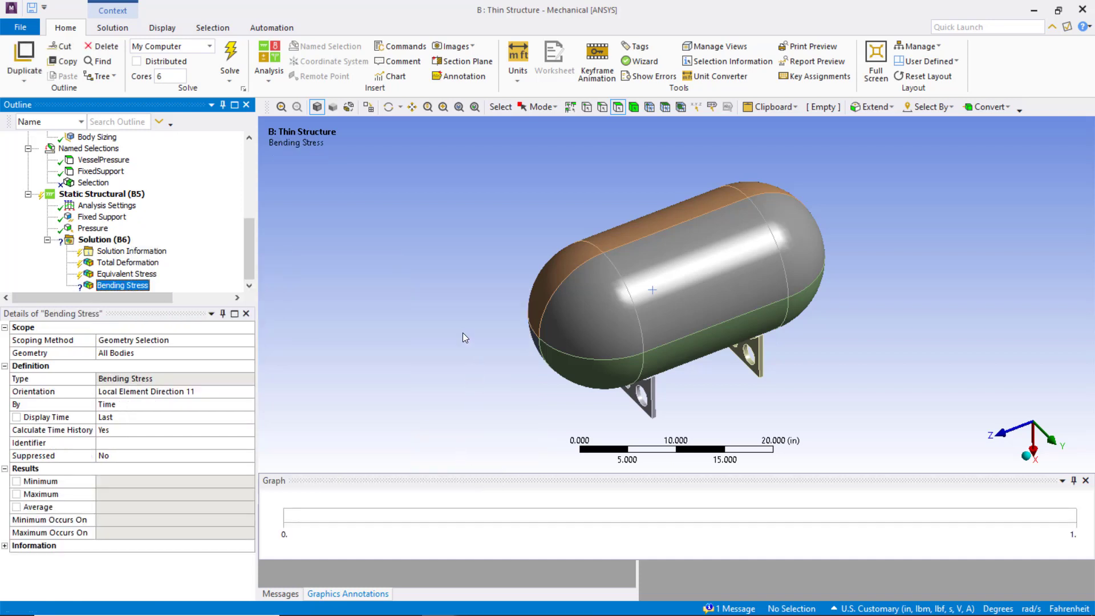
# Step: Scope the Bending Stress result to the four shell bodies of the vessel, excluding the supports
pyautogui.click(153, 353)
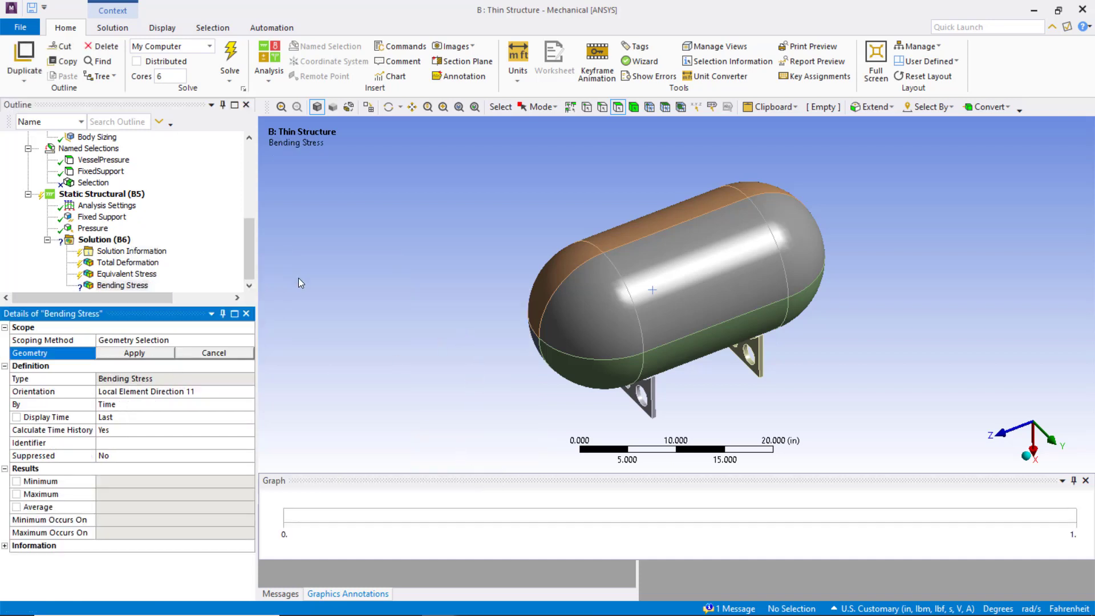
pyautogui.click(635, 107)
pyautogui.click(603, 287)
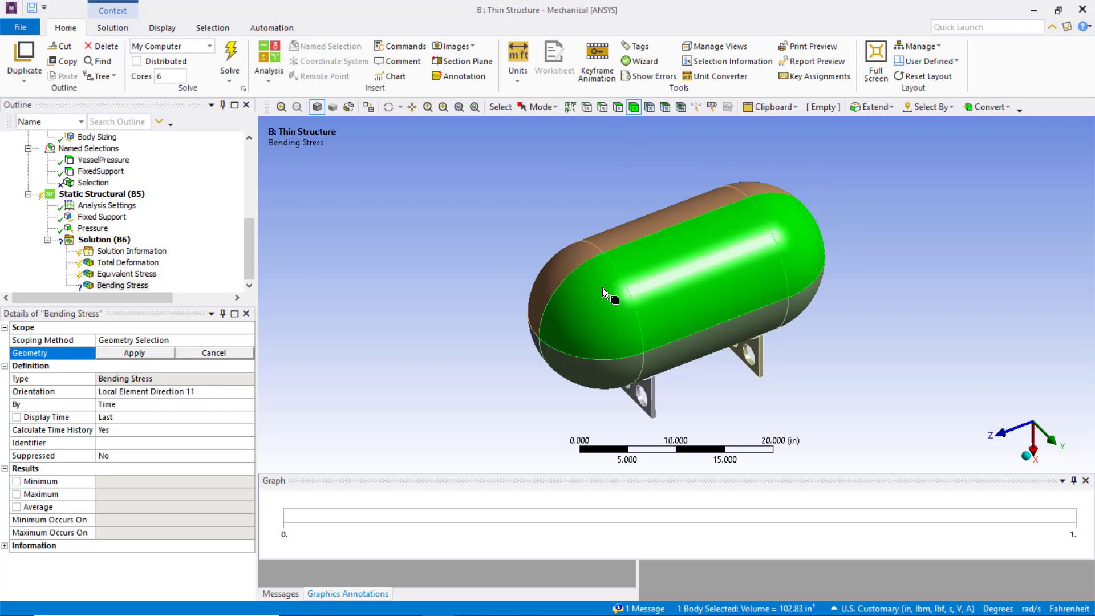
pyautogui.keyDown('ctrl'); pyautogui.click(552, 293); pyautogui.keyUp('ctrl')
pyautogui.keyDown('ctrl'); pyautogui.click(555, 365); pyautogui.keyUp('ctrl')
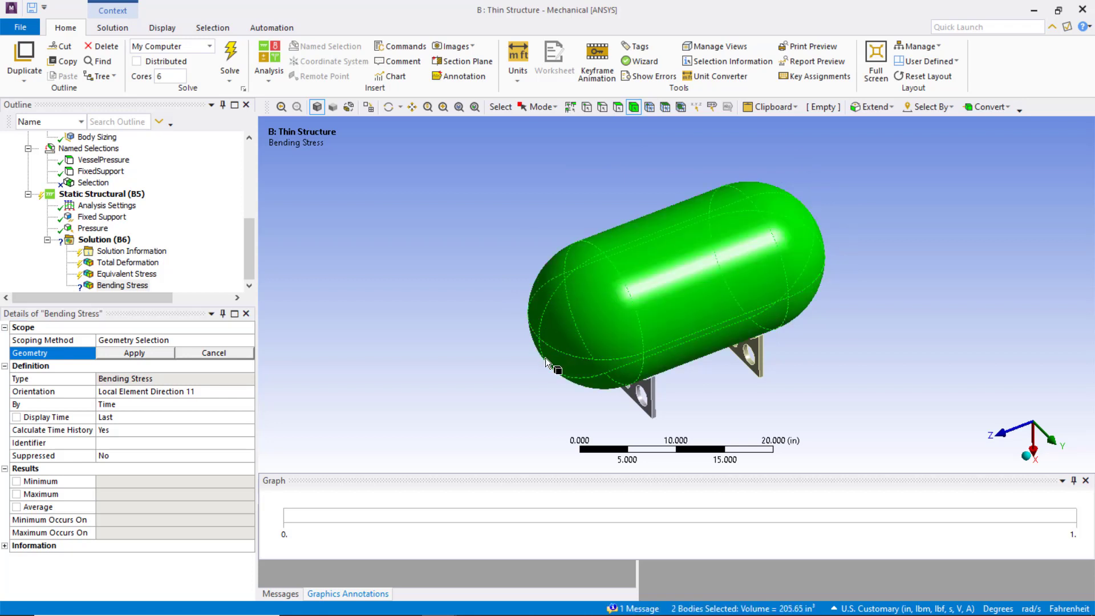
pyautogui.click(171, 354)
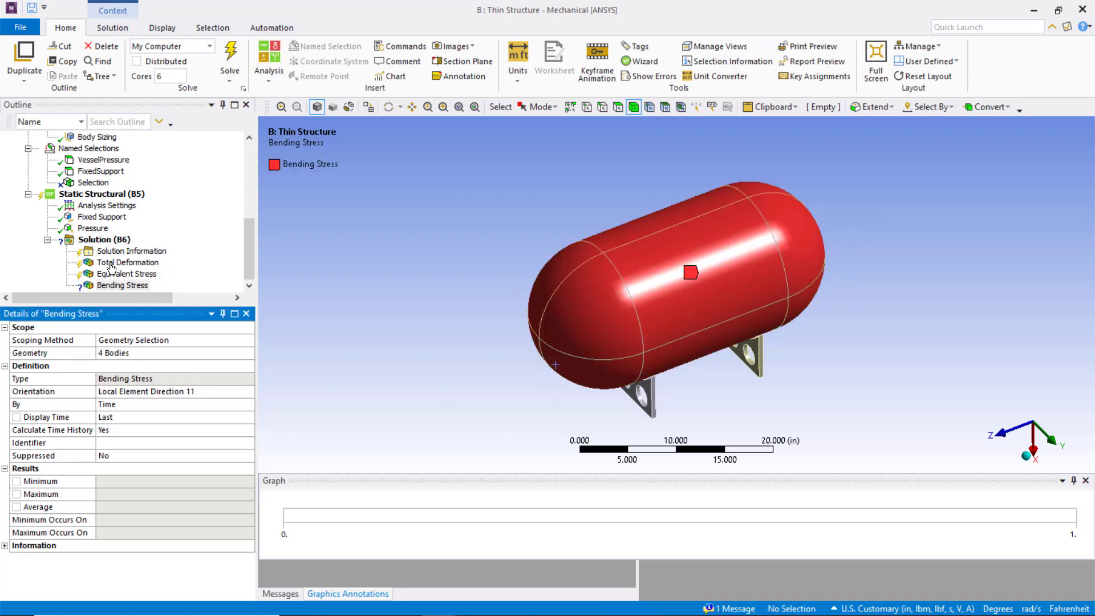
# Step: Insert a Membrane Stress result under Solution (B6)
pyautogui.rightClick(126, 247)
pyautogui.moveTo(171, 249)
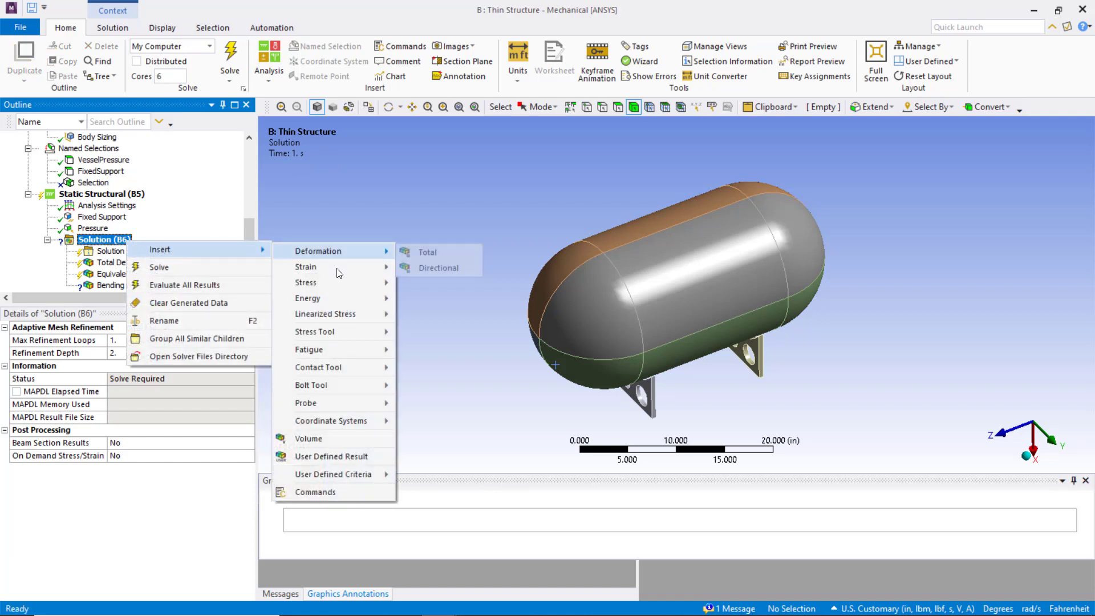
pyautogui.moveTo(342, 283)
pyautogui.click(450, 446)
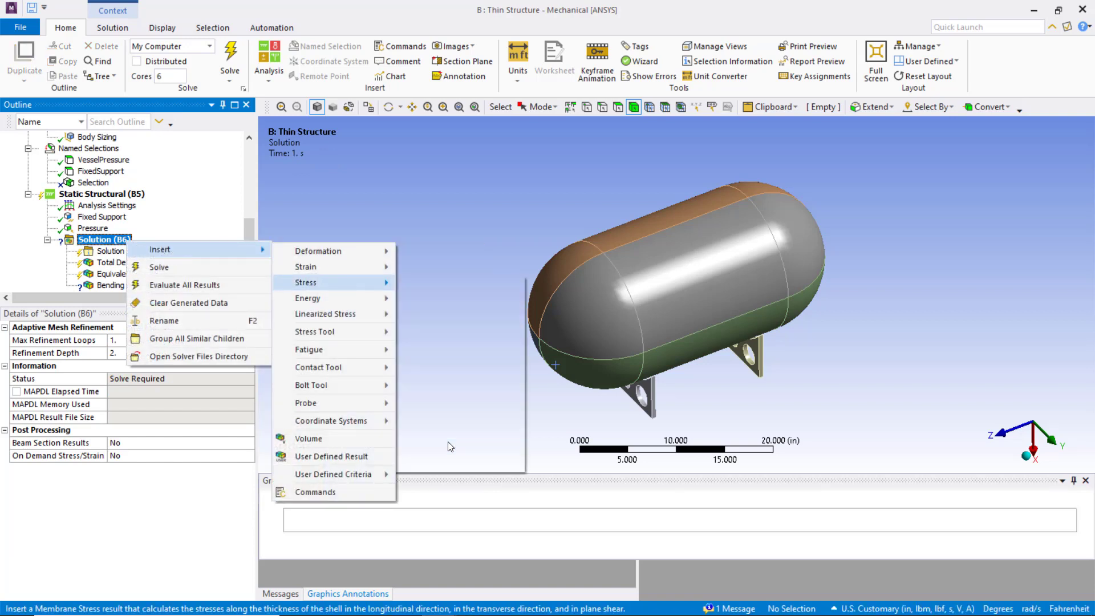
# Step: Scope the Membrane Stress result to the four shell bodies of the vessel, excluding the supports
pyautogui.click(137, 353)
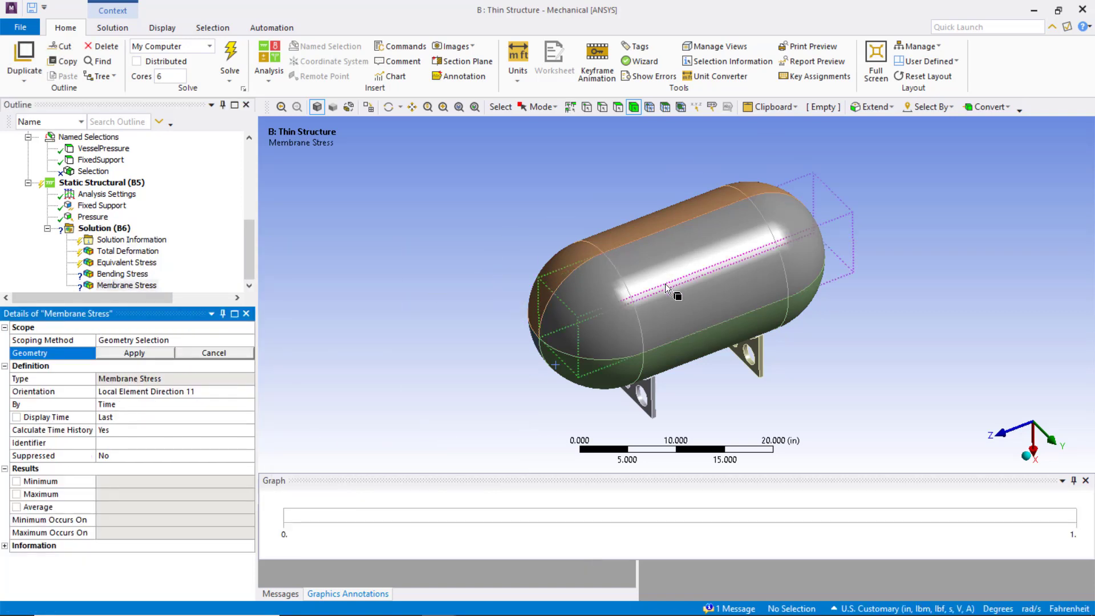
pyautogui.click(597, 268)
pyautogui.moveTo(597, 268)
pyautogui.mouseDown()
pyautogui.moveTo(546, 286)
pyautogui.moveTo(559, 355)
pyautogui.mouseUp()
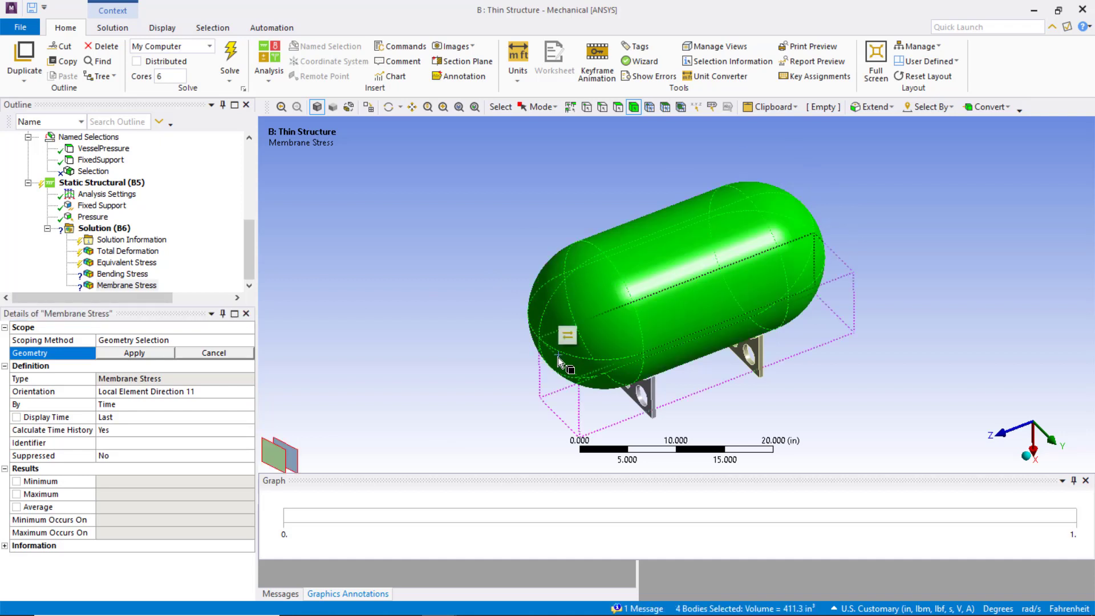
pyautogui.click(159, 356)
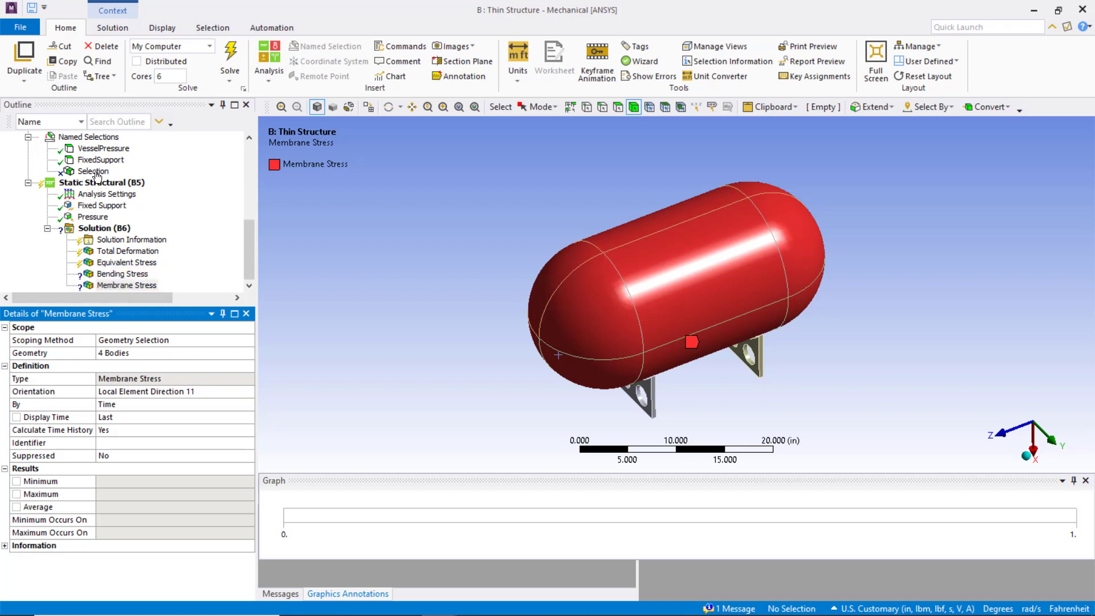
# Step: Set General Miscellaneous to Yes in the Output Controls of the static structural Analysis Settings
pyautogui.click(91, 194)
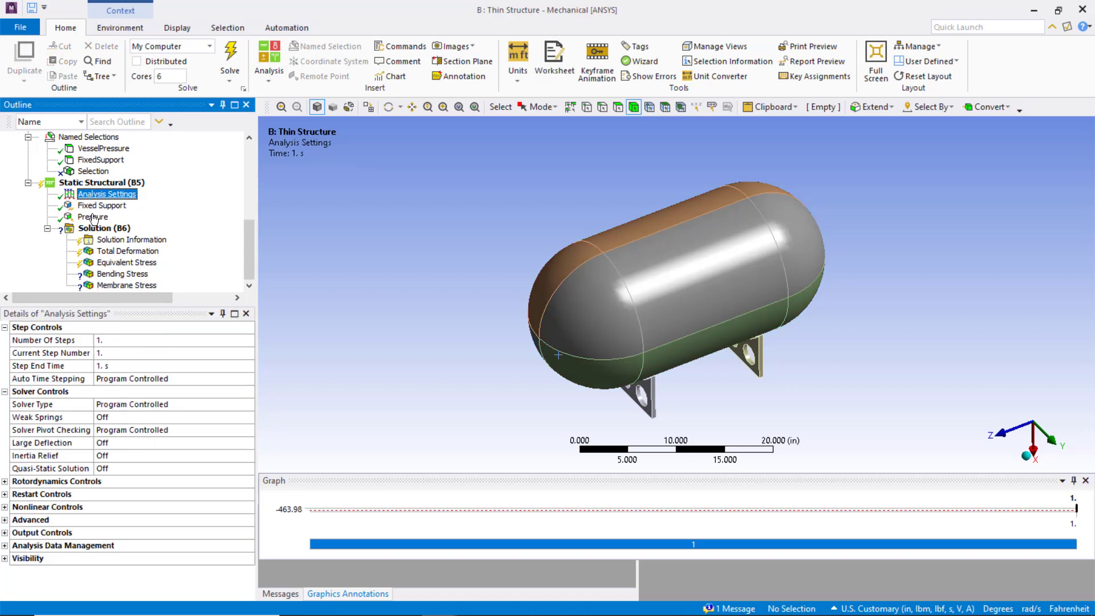
pyautogui.doubleClick(56, 533)
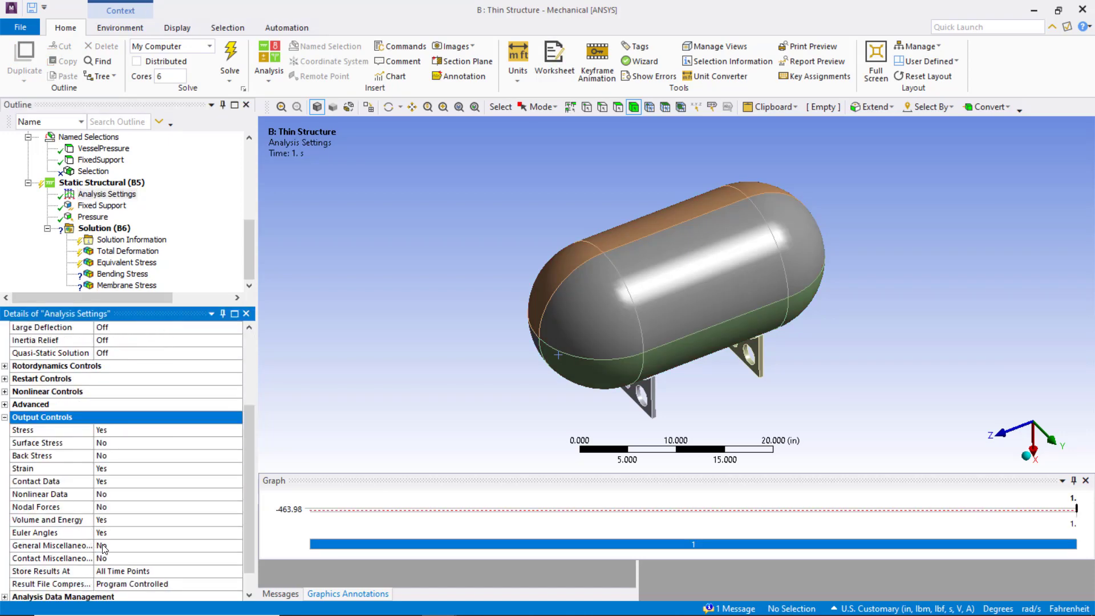
pyautogui.click(102, 546)
pyautogui.click(113, 562)
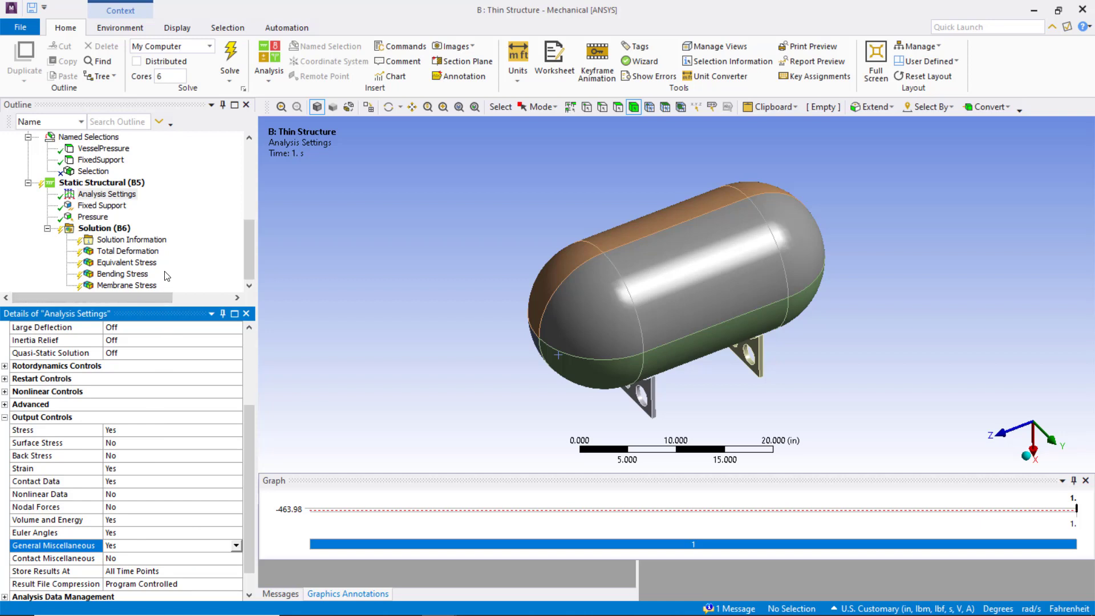
# Step: Solve the static structural analysis of the Thin Structure model
pyautogui.rightClick(114, 228)
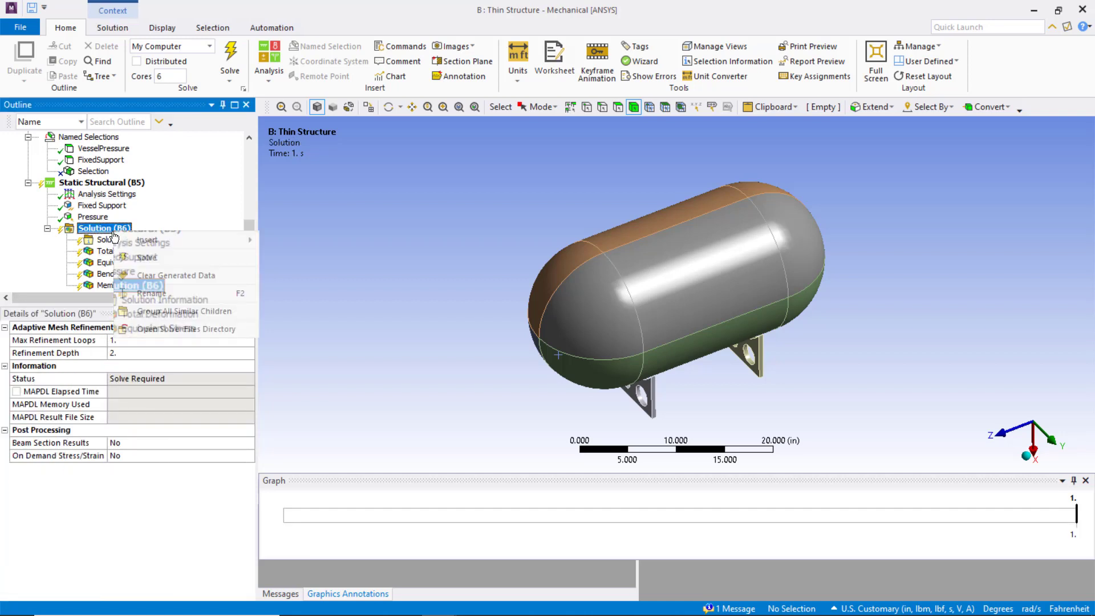
pyautogui.click(179, 258)
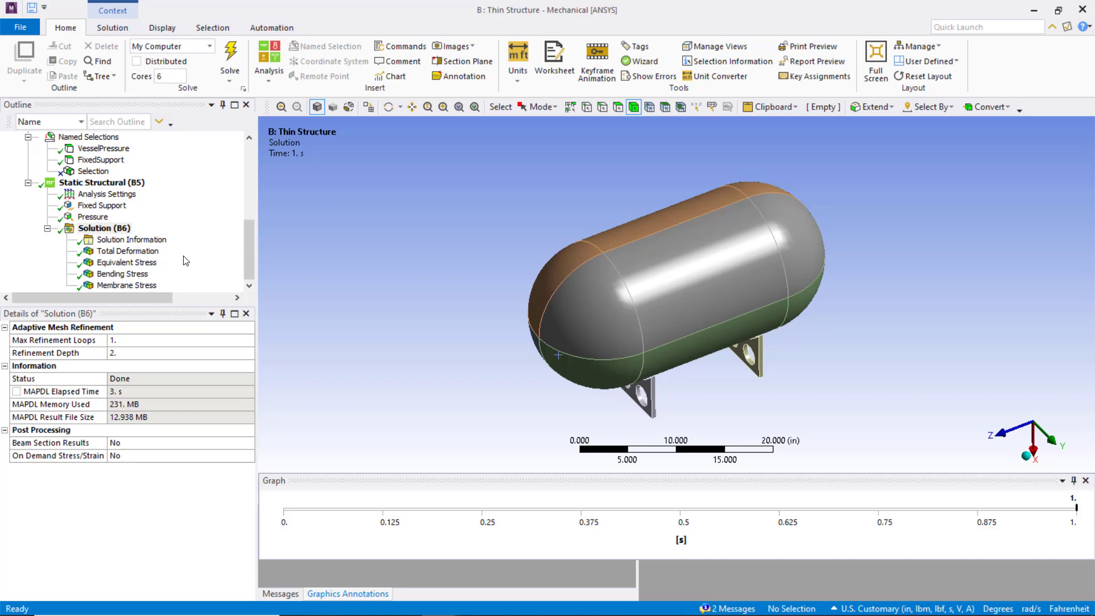
# Step: Review the animated Total Deformation result and the Membrane Stress contour with its local element orientation
pyautogui.click(127, 251)
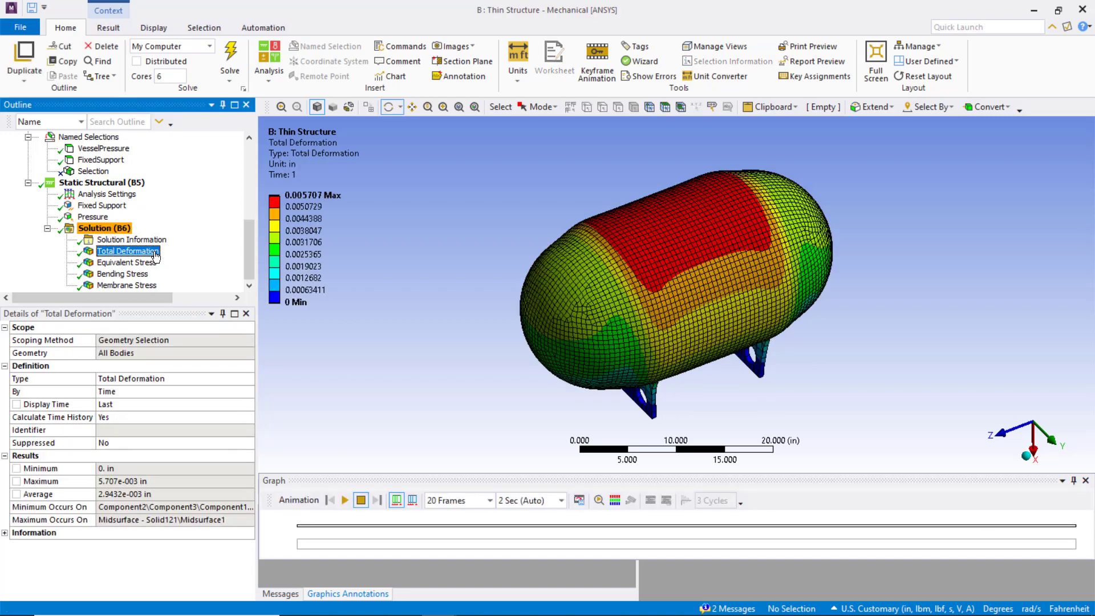
pyautogui.click(345, 502)
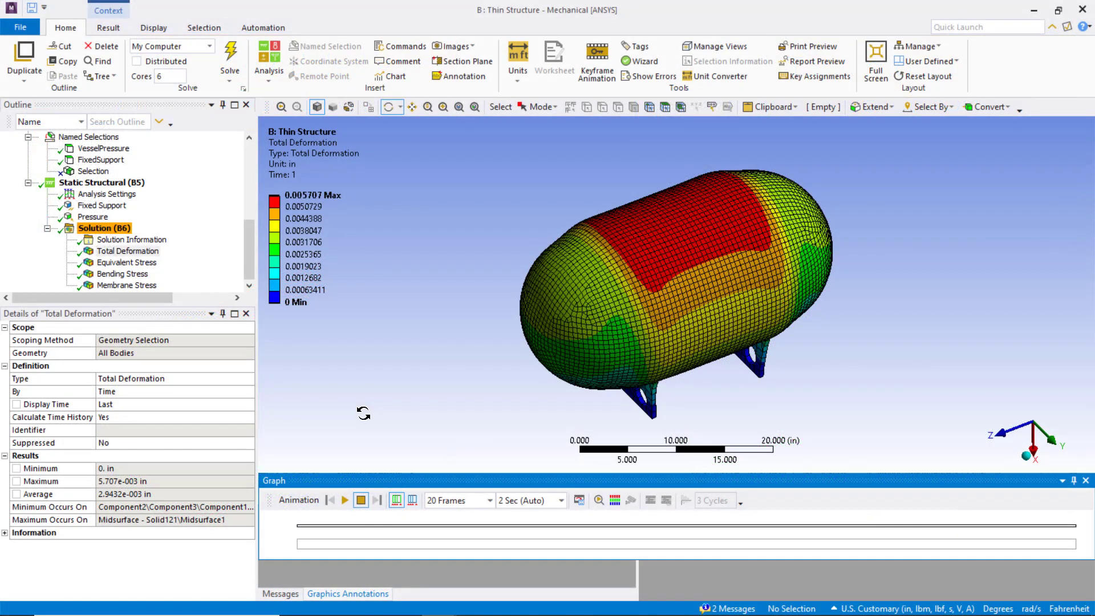
pyautogui.click(143, 285)
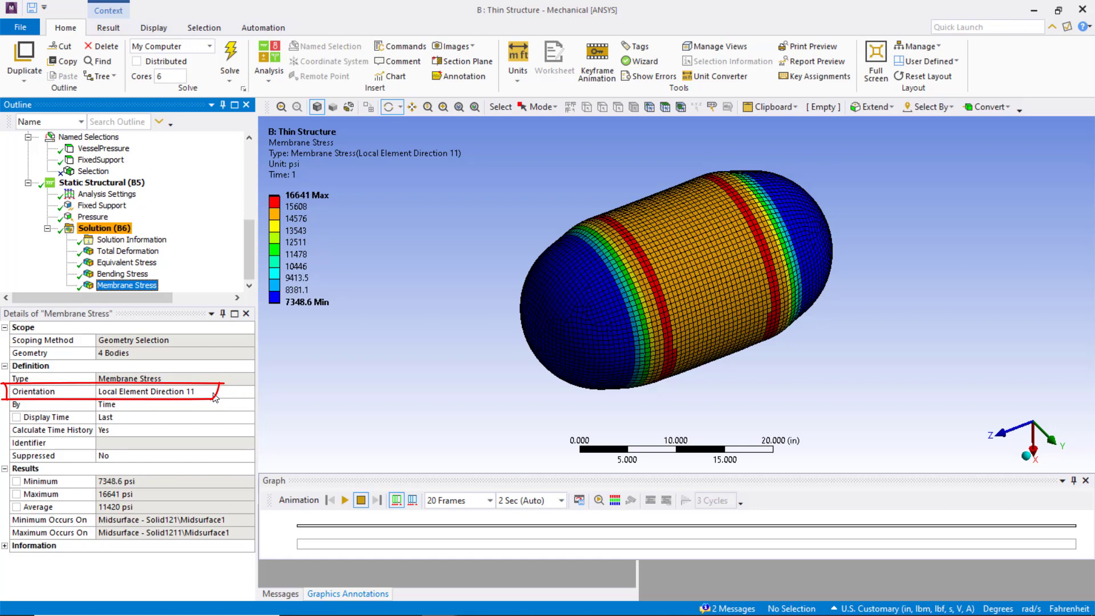
# Step: Insert an Elemental Triads coordinate system result under Solution (B6) and evaluate it to inspect the element axes on the vessel
pyautogui.rightClick(94, 228)
pyautogui.moveTo(149, 234)
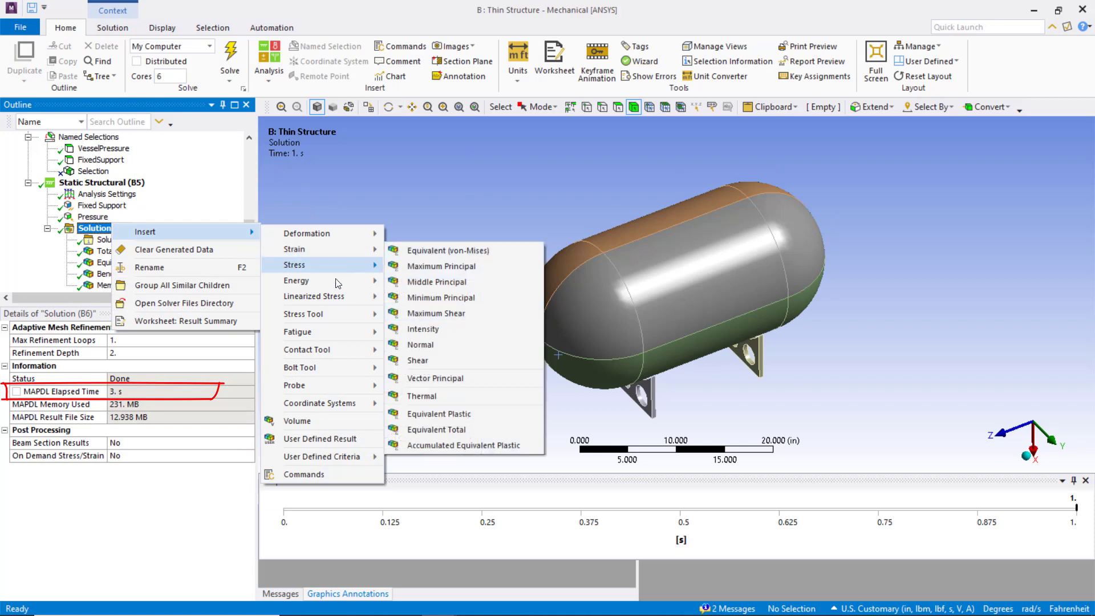
pyautogui.moveTo(343, 405)
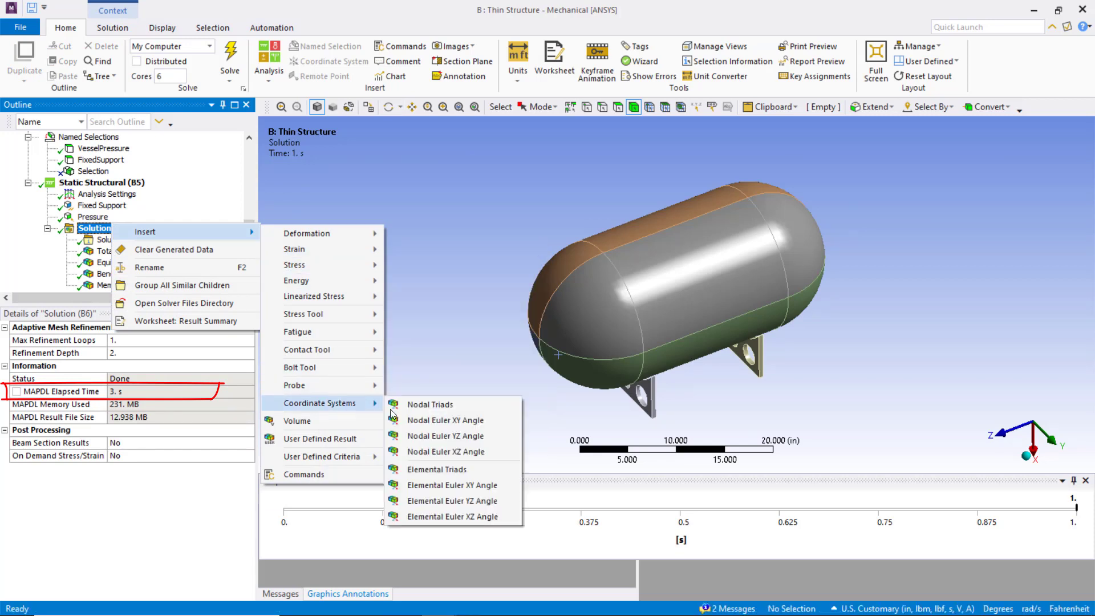
pyautogui.click(447, 471)
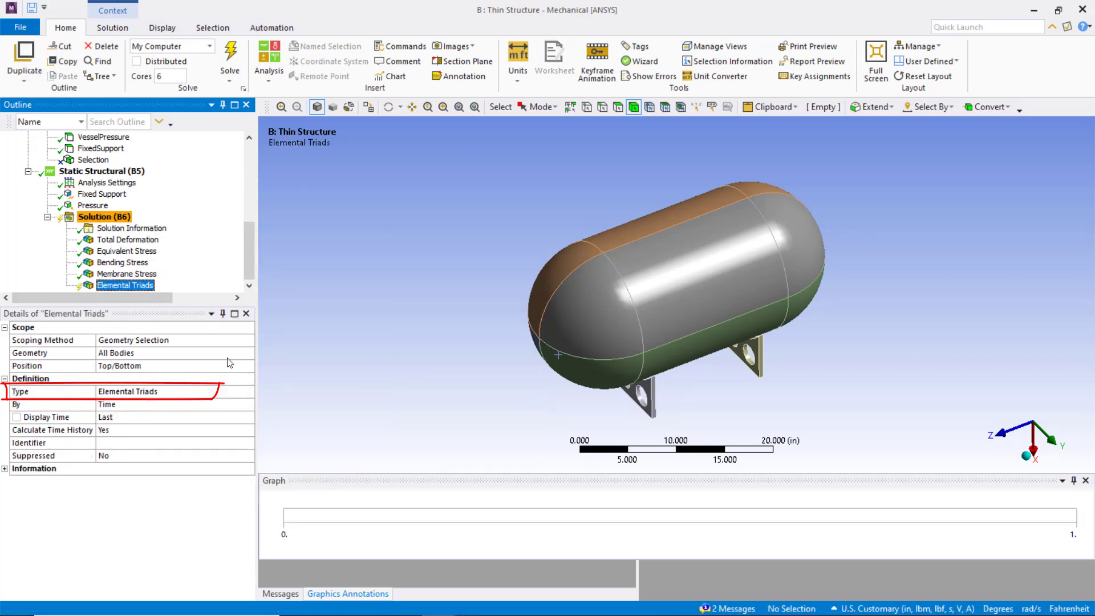
pyautogui.rightClick(153, 292)
pyautogui.click(175, 314)
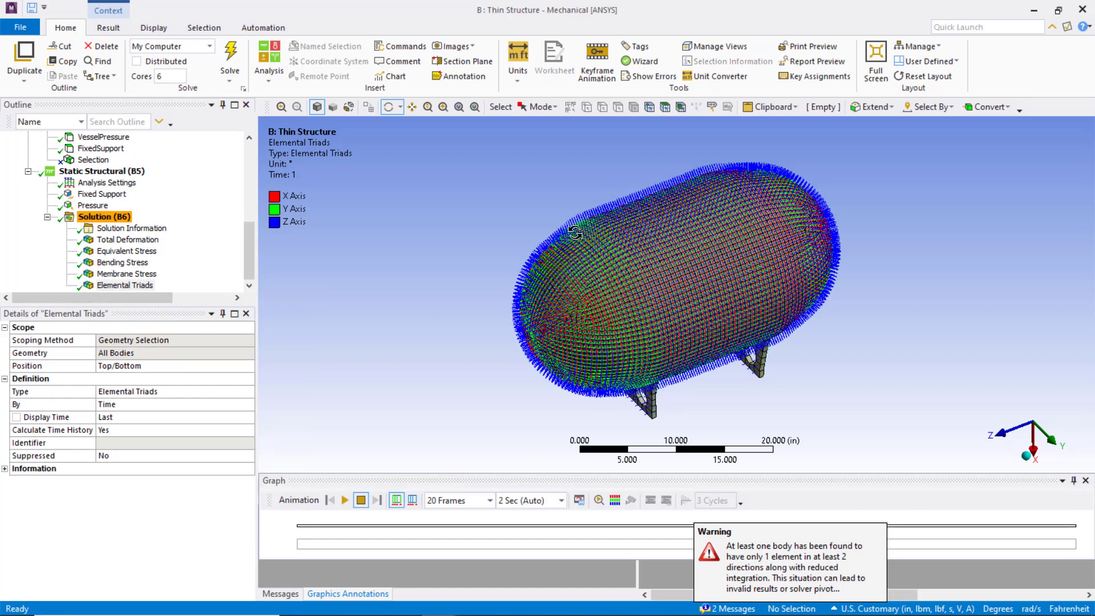
pyautogui.scroll(3, 659, 331)
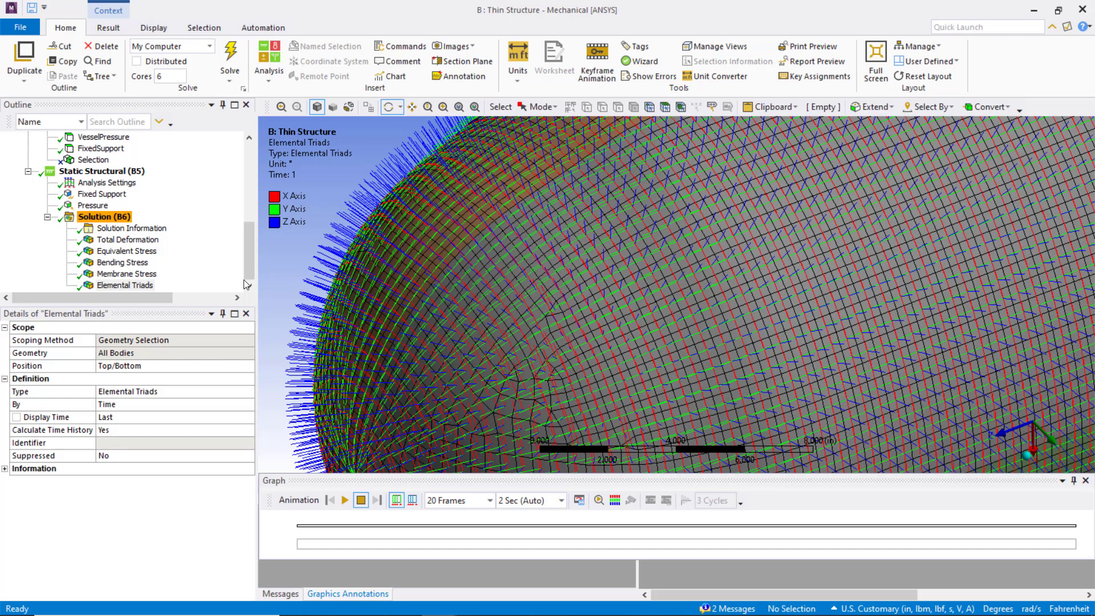
# Step: Examine the Membrane Stress and Bending Stress contours on the whole vessel
pyautogui.rightClick(153, 275)
pyautogui.press('Escape')
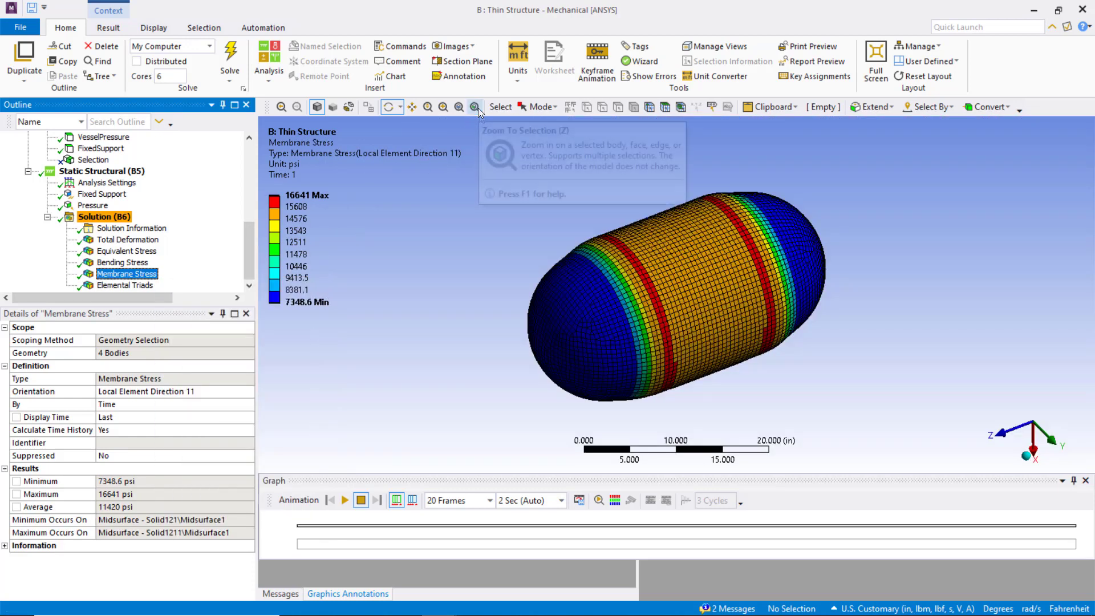
pyautogui.click(144, 266)
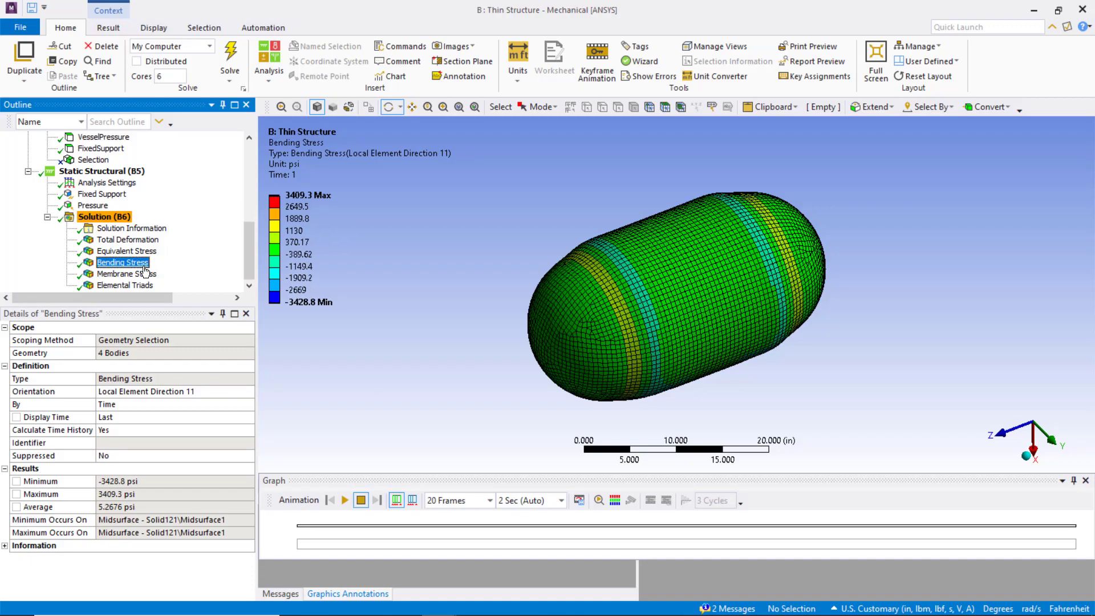